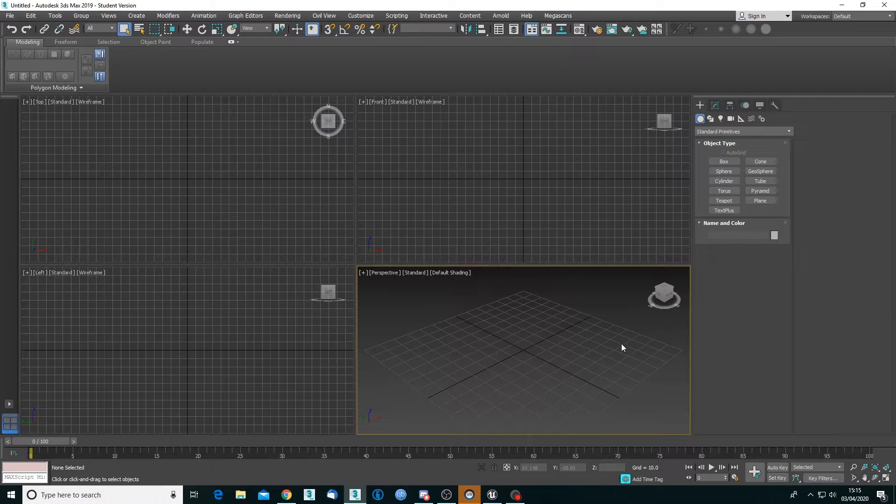
Activate the Perspective viewport, orbit it slightly and maximize it to fill the whole viewport area
click(581, 200)
click(579, 340)
click(724, 162)
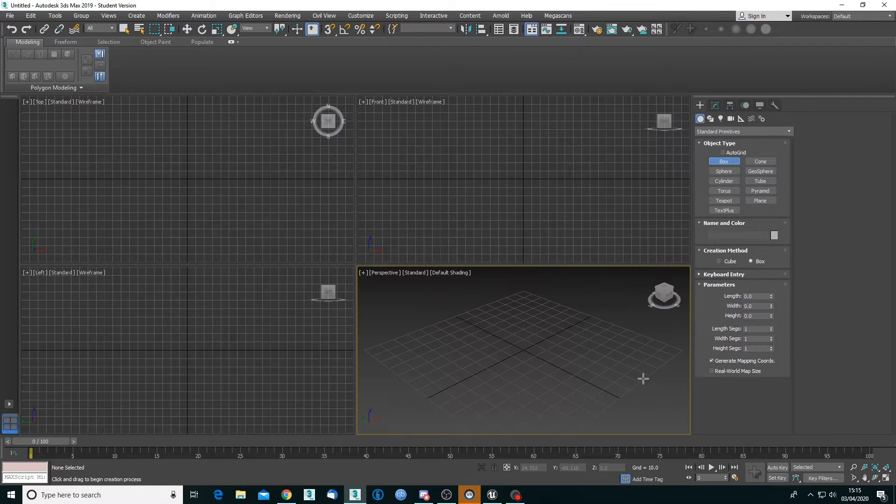
mouse_move(498, 376)
alt+middle_down()
mouse_move(536, 372)
mouse_move(514, 376)
alt+middle_up()
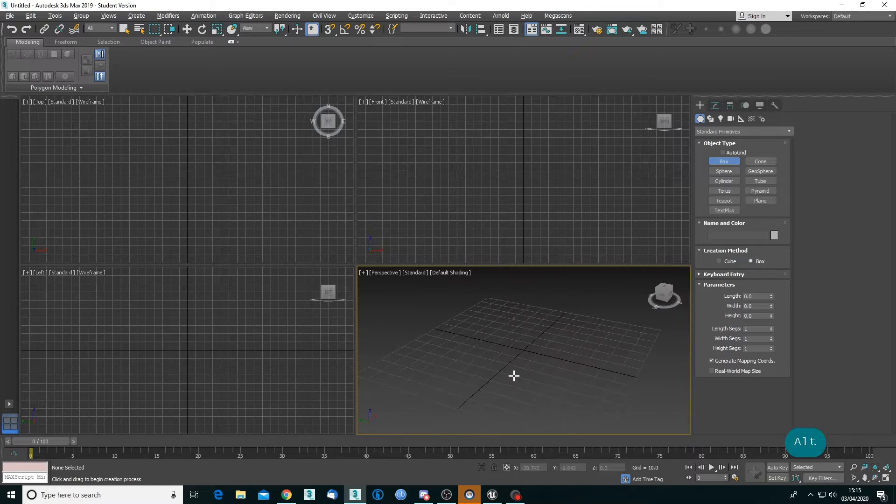
key(alt)
click(888, 475)
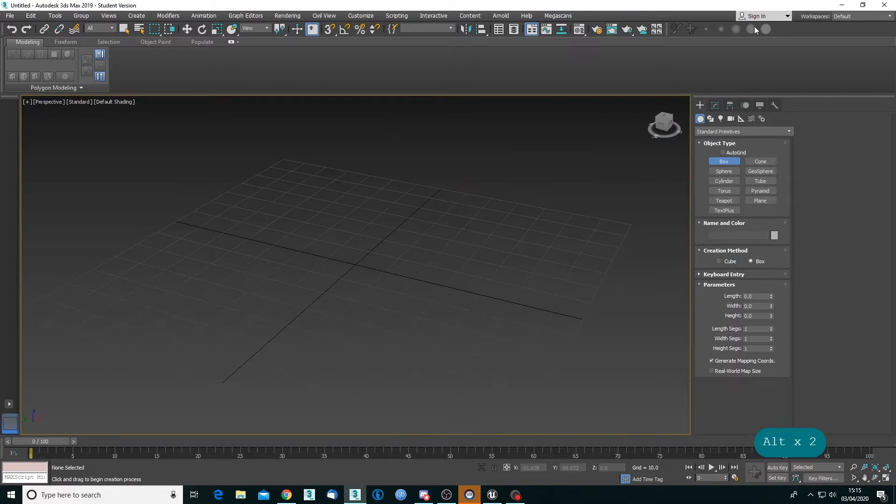
Create a Biped beside the grid in the Perspective view and set its height to 180
click(762, 119)
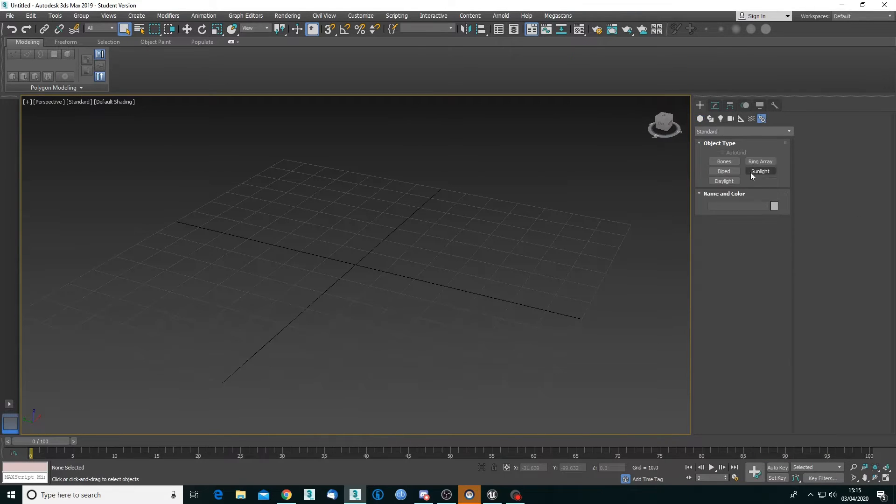
click(724, 171)
drag(581, 343, 590, 187)
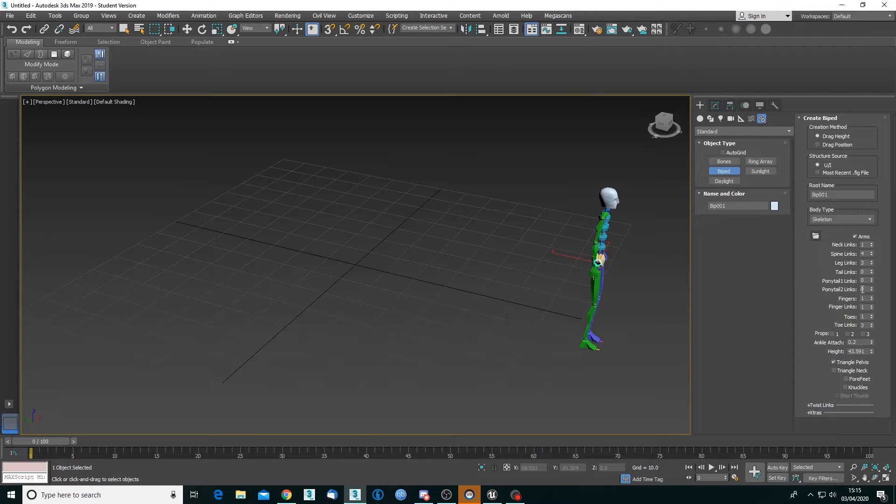
double_click(863, 351)
text(180)
key(Return)
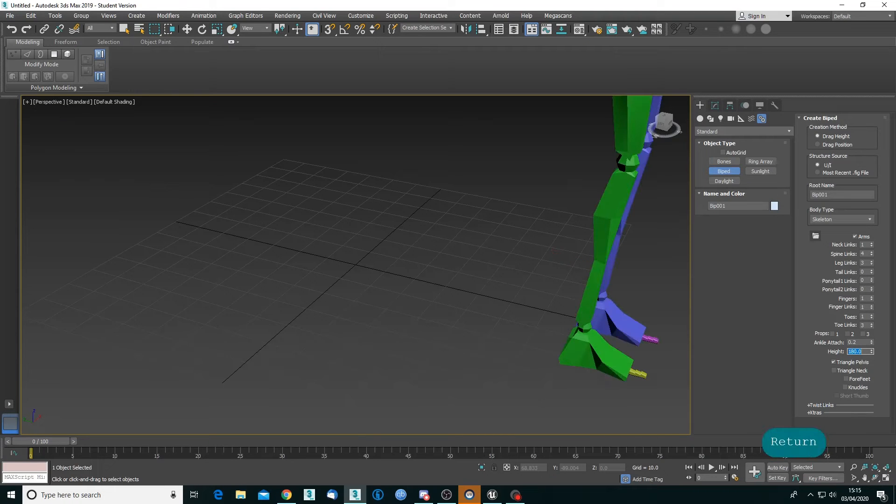
Move the biped across the ground plane, away from the grid, to about X -201, Y -215
middle_drag(505, 348, 493, 317)
scroll(493, 316, down, 10)
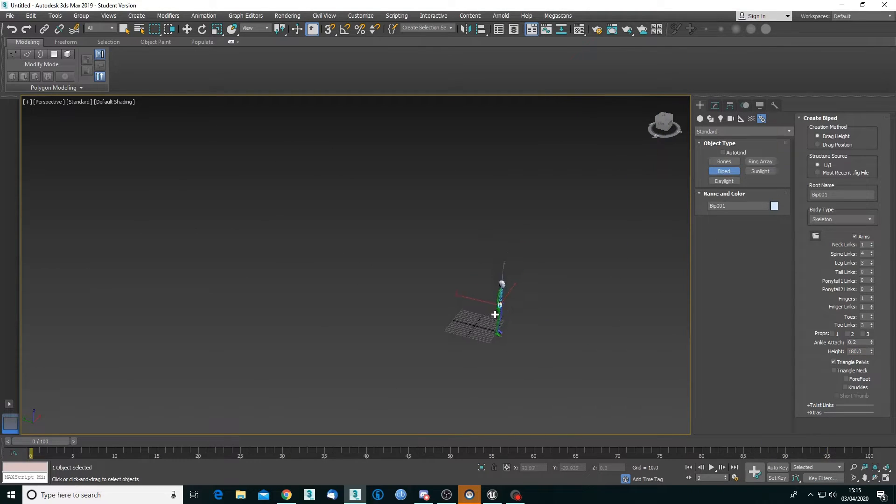
alt+middle_drag(490, 312, 460, 304)
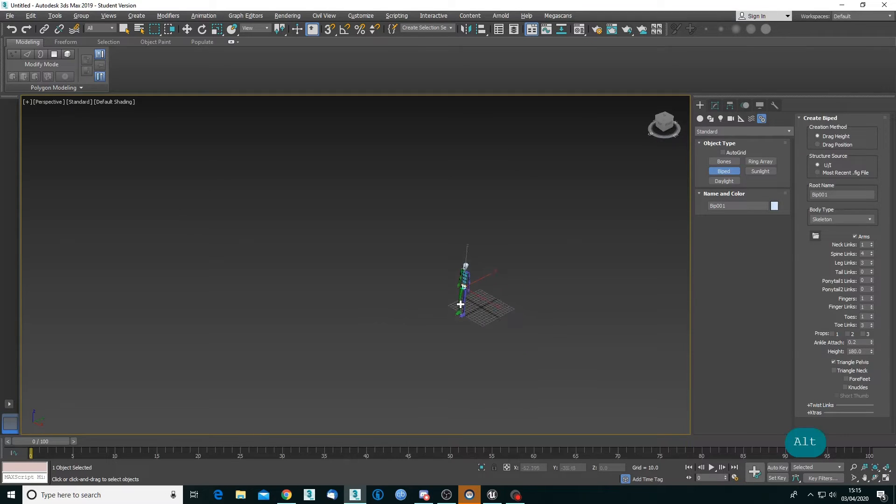
right_click(474, 309)
key(w)
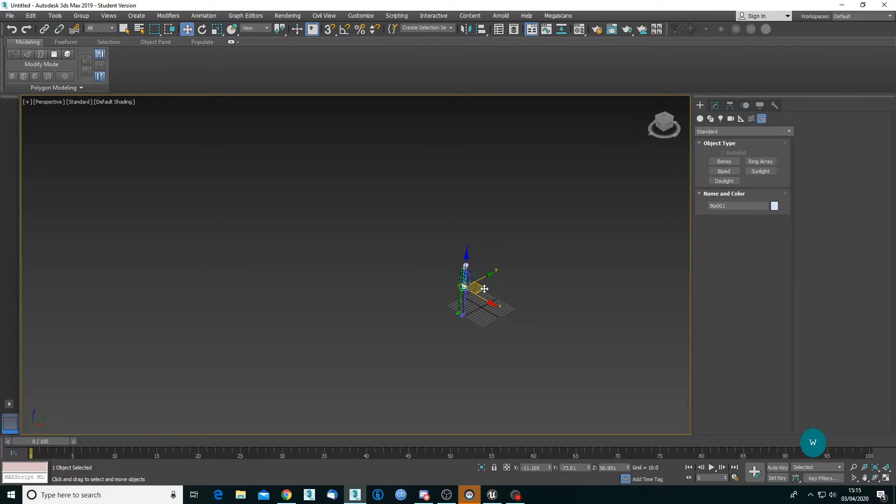
drag(483, 286, 410, 282)
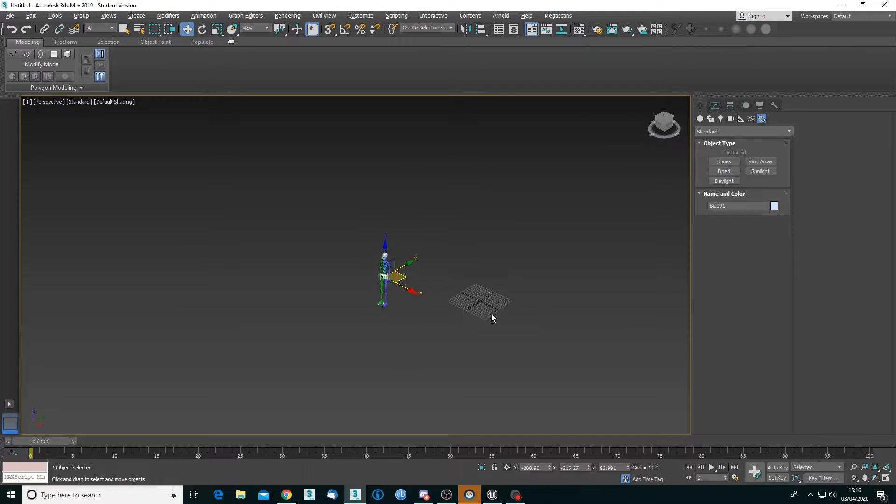
Create a standard box over the grid beside the biped, about 251 long, 247 wide and 204 high
alt+middle_drag(495, 306, 447, 297)
click(700, 118)
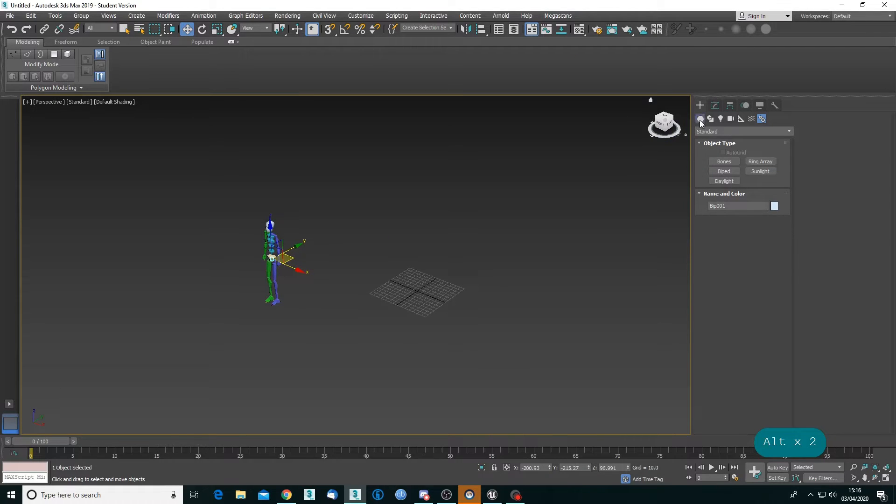
click(724, 162)
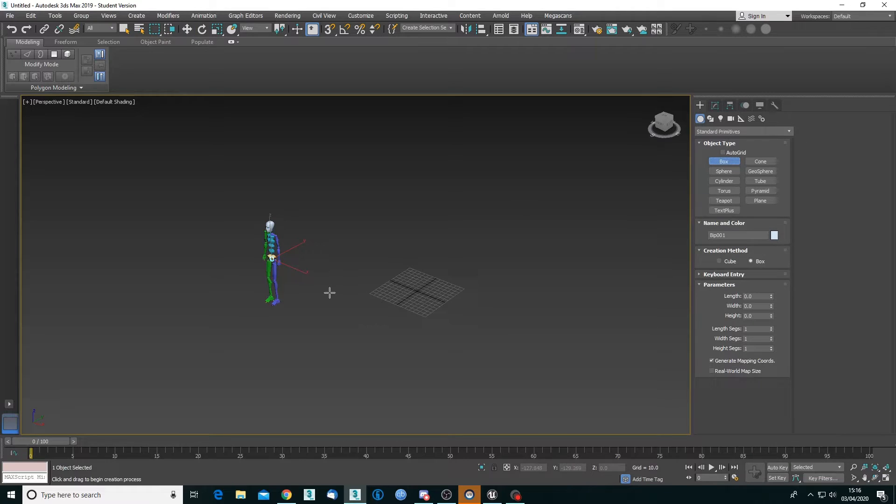
drag(328, 287, 490, 276)
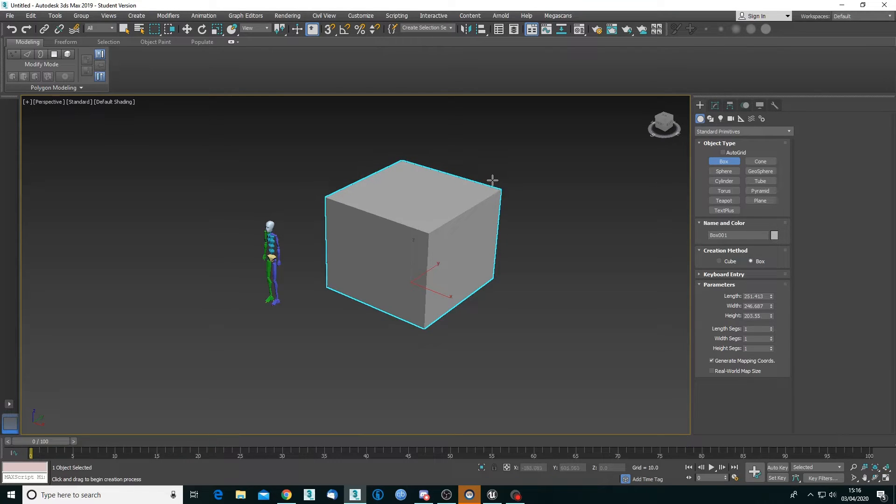
click(492, 180)
Set the box's length to 250, width to 250 and height to 200
double_click(761, 297)
text(250)
key(Tab)
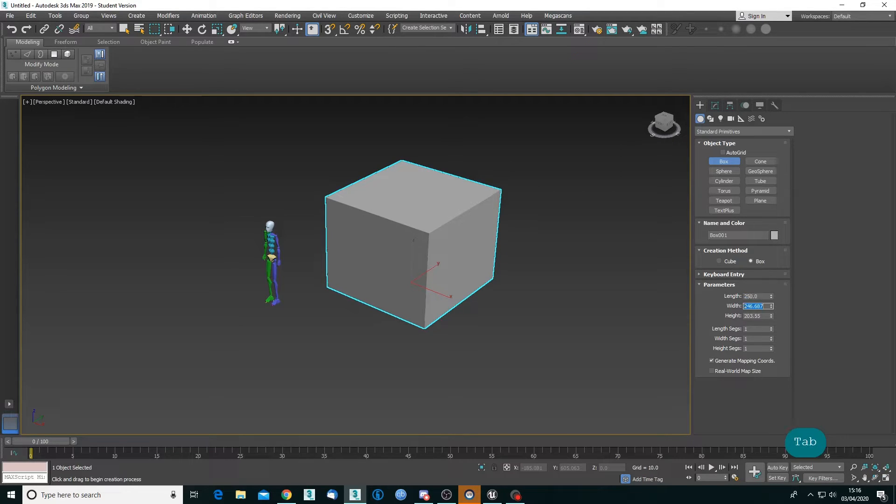
text(250)
key(Tab)
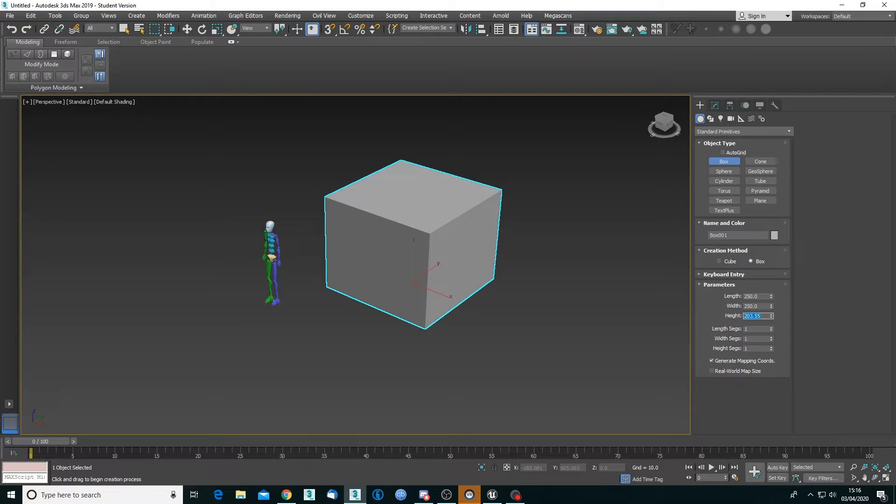
text(200)
key(Tab)
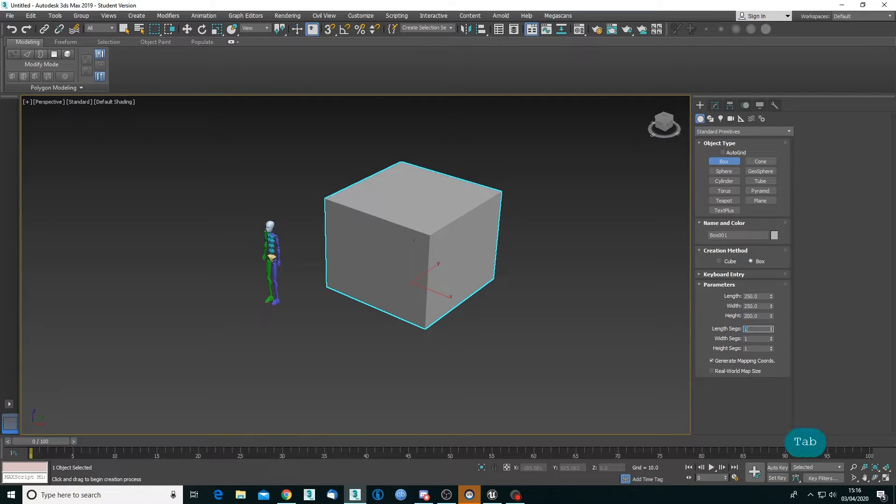
Convert the box to an Editable Poly
alt+middle_drag(376, 310, 422, 262)
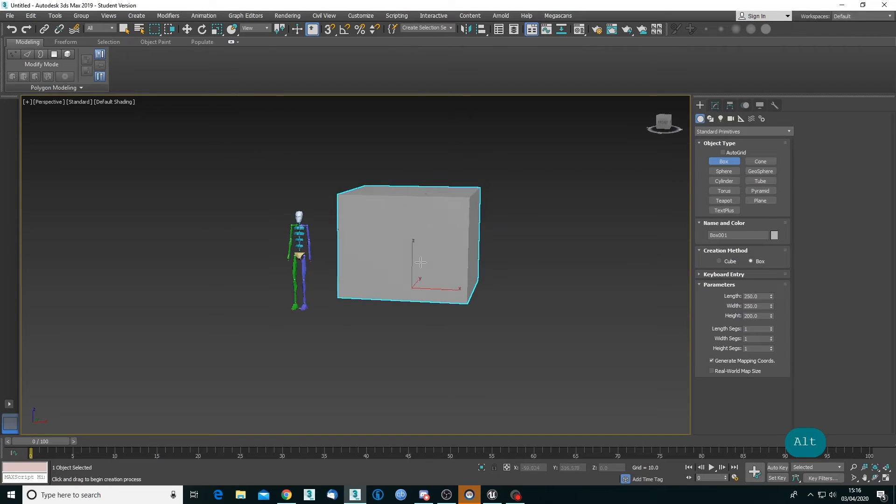
key(w)
right_click(448, 267)
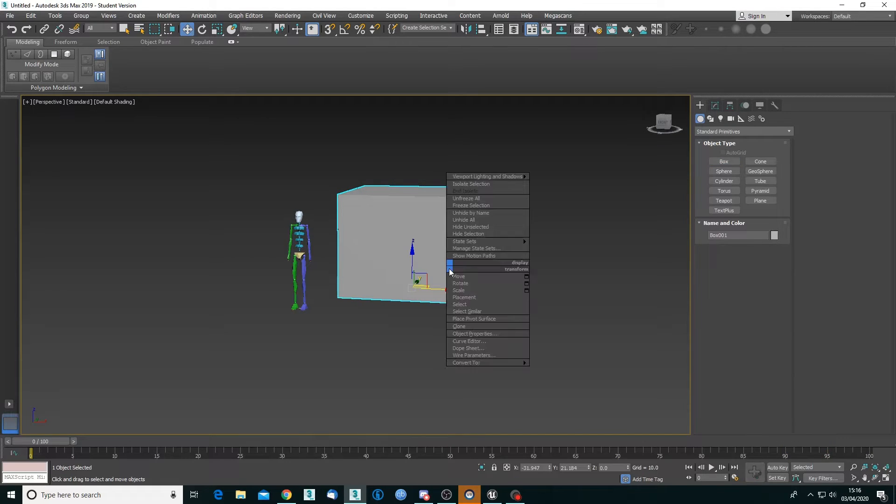
mouse_move(481, 363)
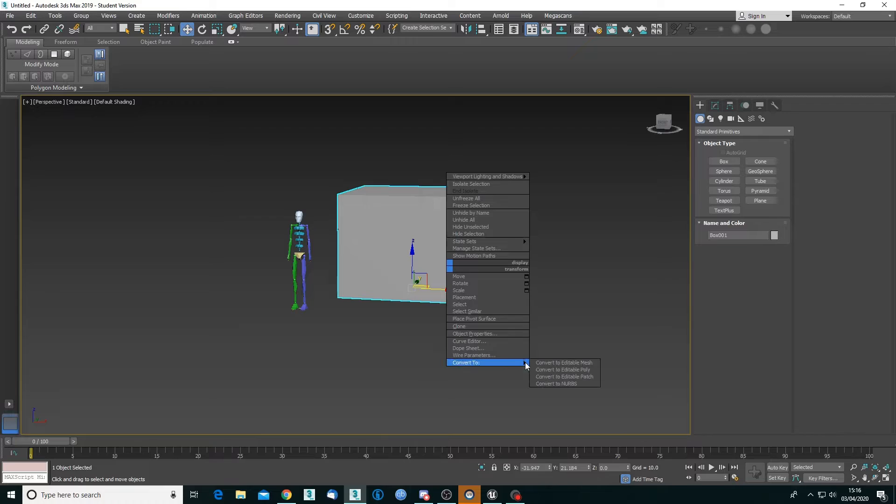
click(549, 370)
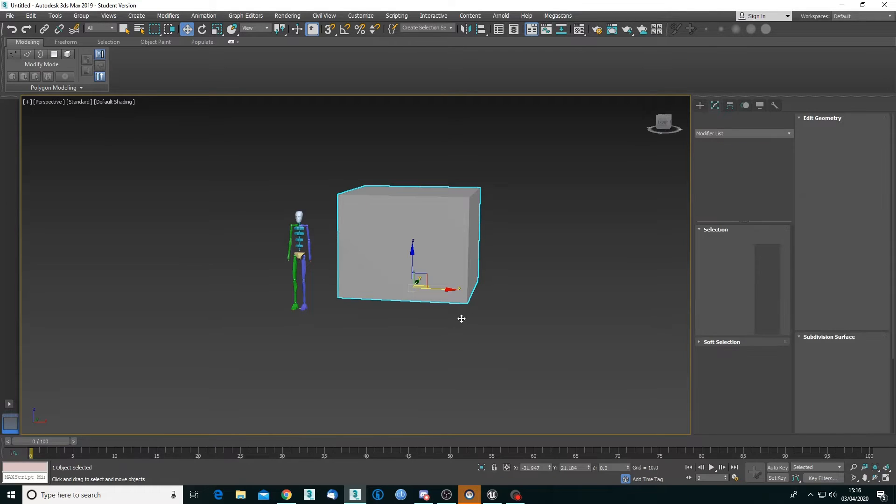
Turn on edged-faces display in the Perspective view and keep the box selected
key(alt)
key(alt)
click(500, 319)
alt+middle_drag(500, 315, 474, 310)
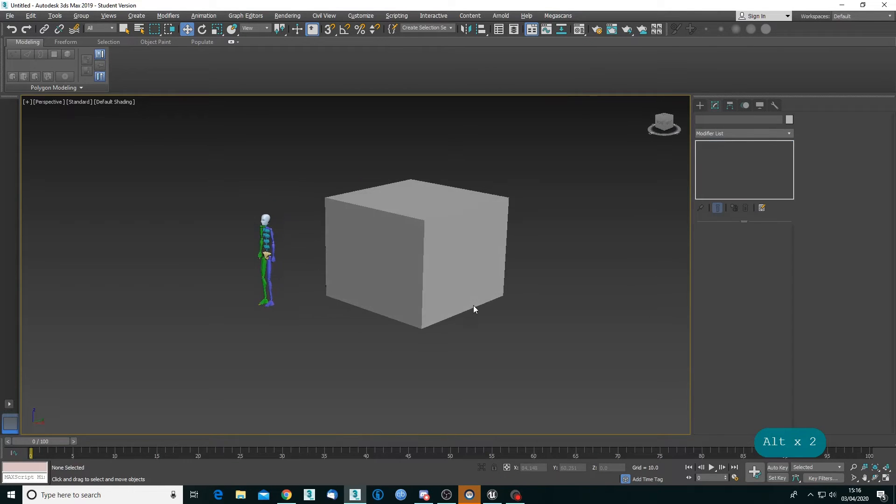
click(447, 276)
key(F4)
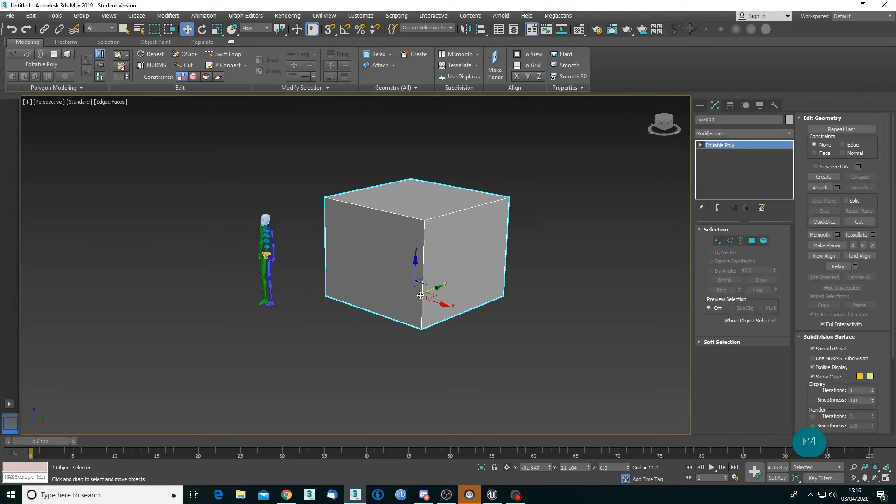
Place the box at the world origin by setting its X, Y and Z coordinates to 0
mouse_move(447, 277)
alt+middle_down()
mouse_move(398, 295)
mouse_move(413, 285)
mouse_move(439, 319)
alt+middle_up()
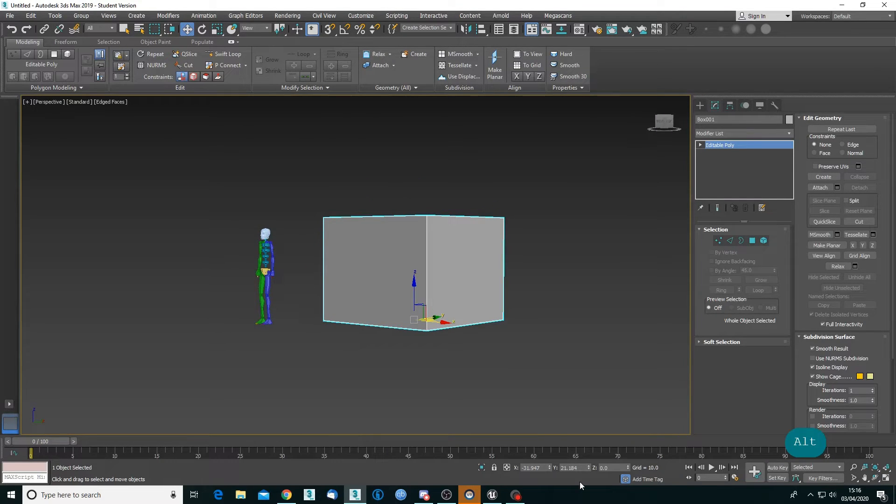
key(2)
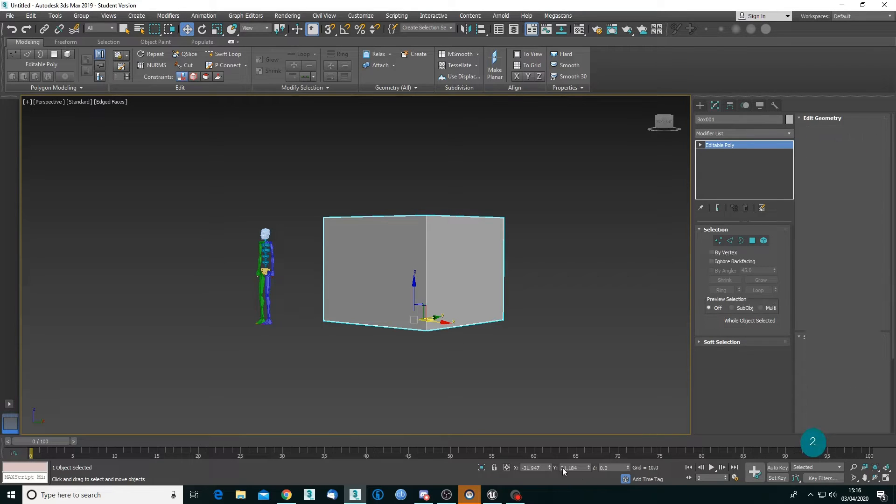
key(2)
click(531, 468)
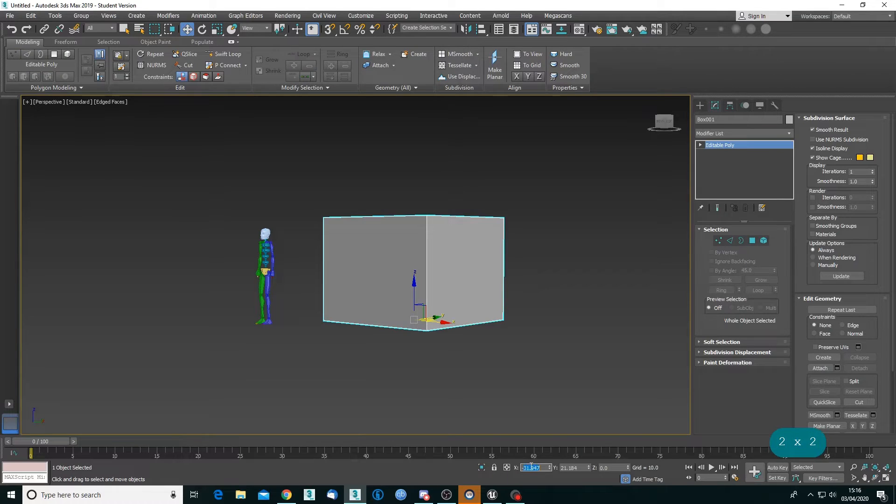
text(0)
key(Tab)
text(0)
key(Tab)
text(0)
key(Tab)
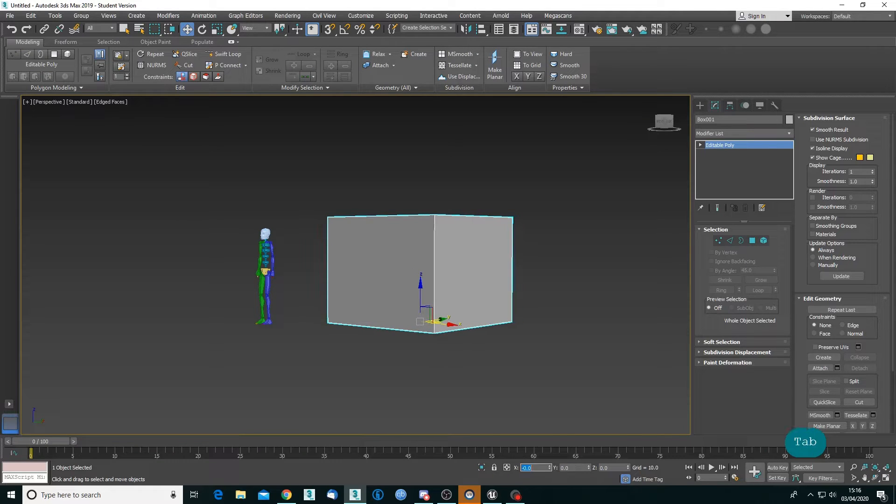
Extrude the box's bottom polygon downward by about 52 units
alt+middle_drag(464, 377, 435, 373)
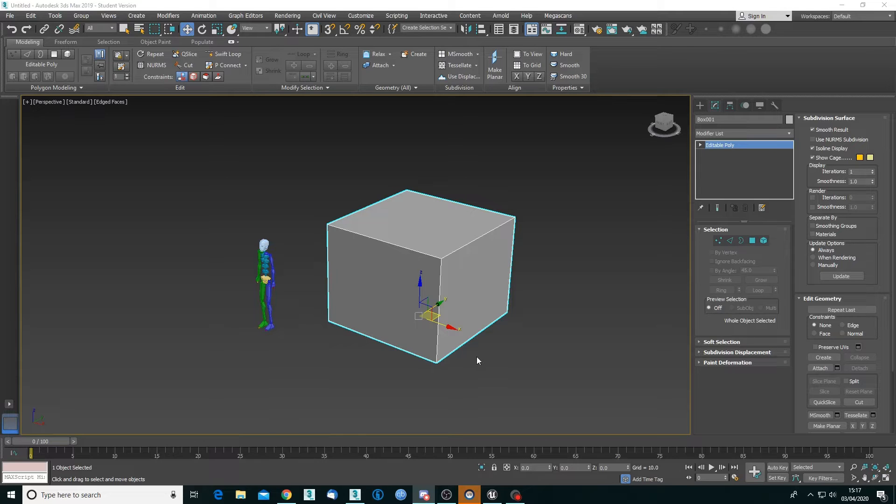
alt+middle_drag(478, 357, 488, 324)
click(752, 241)
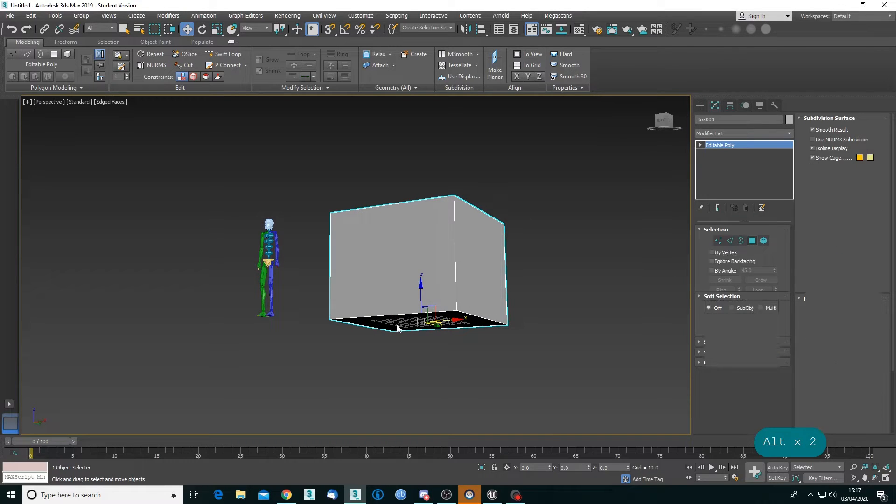
click(397, 325)
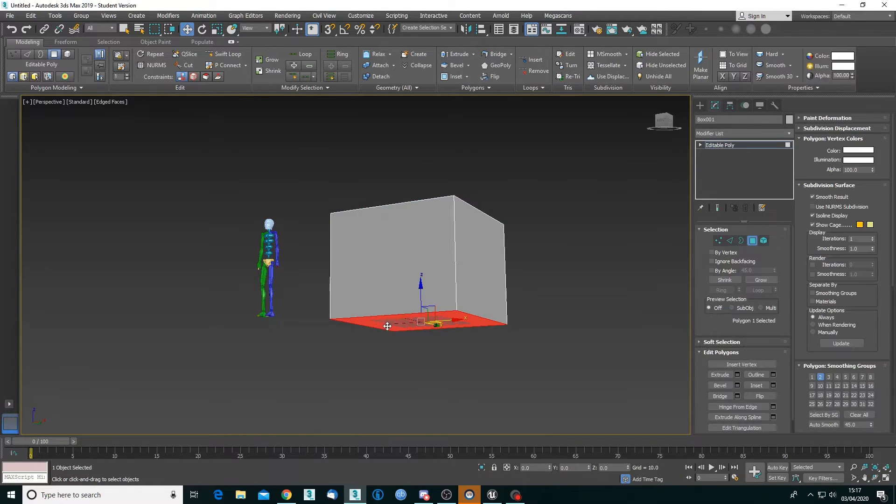
click(721, 375)
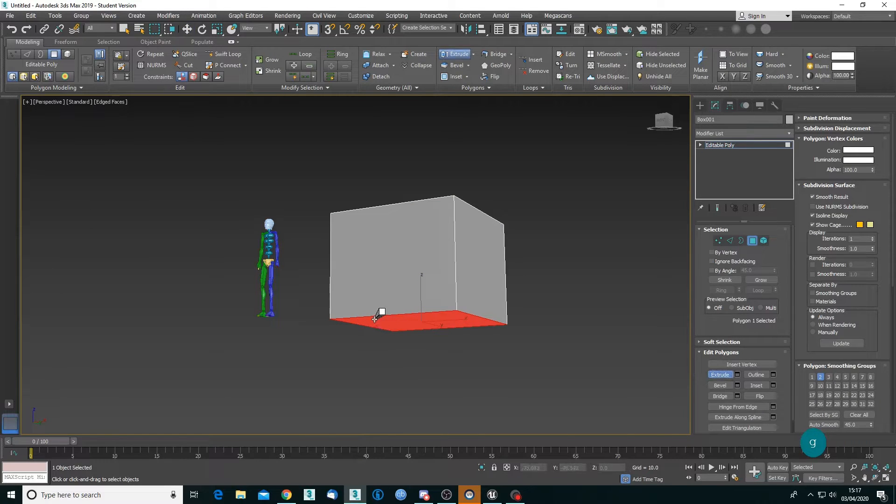
drag(375, 319, 374, 104)
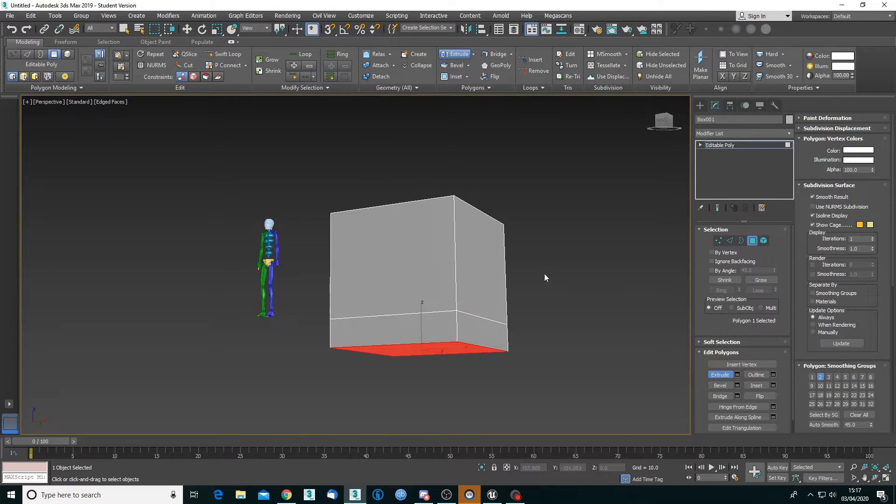
Select the upper and lower polygons on one side of the box, facing the biped's side of the view
alt+middle_drag(544, 277, 634, 343)
click(475, 279)
ctrl+click(475, 357)
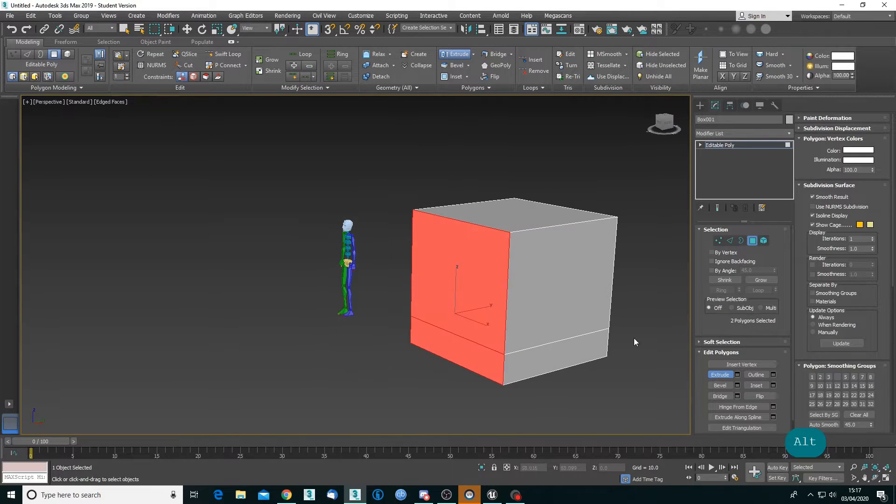
click(738, 375)
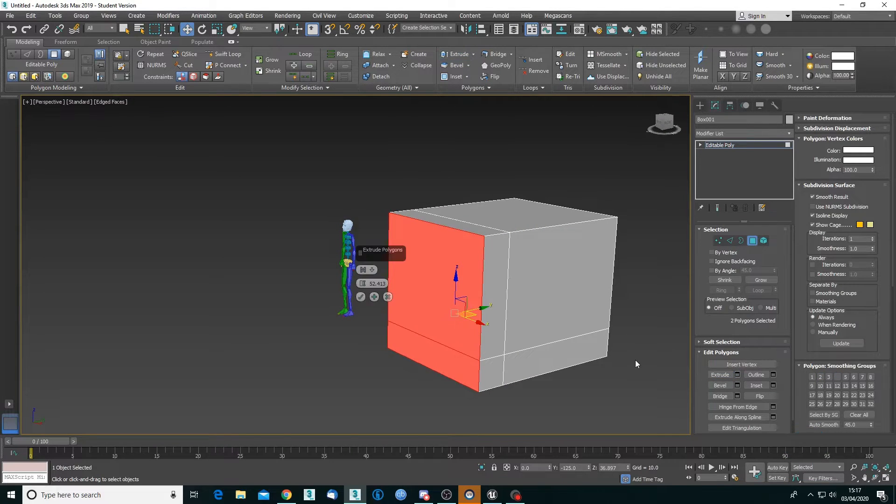
key(Escape)
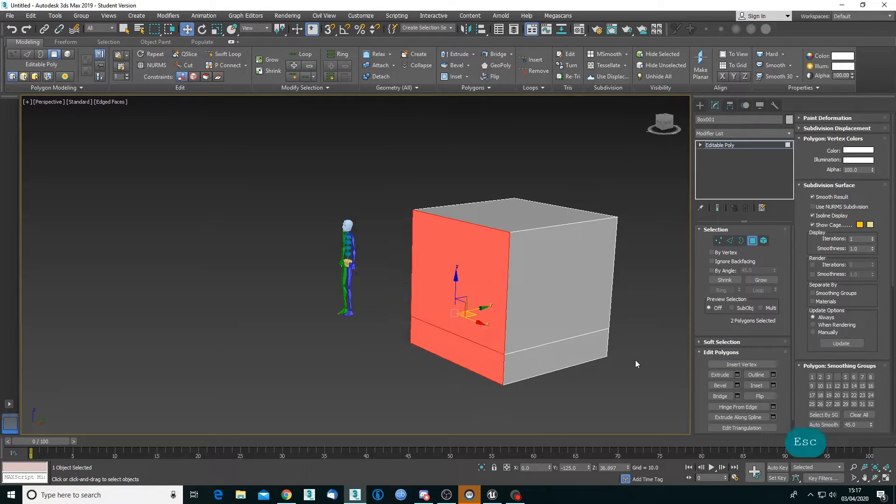
Try to inset the two selected side polygons together by 10 units
click(773, 386)
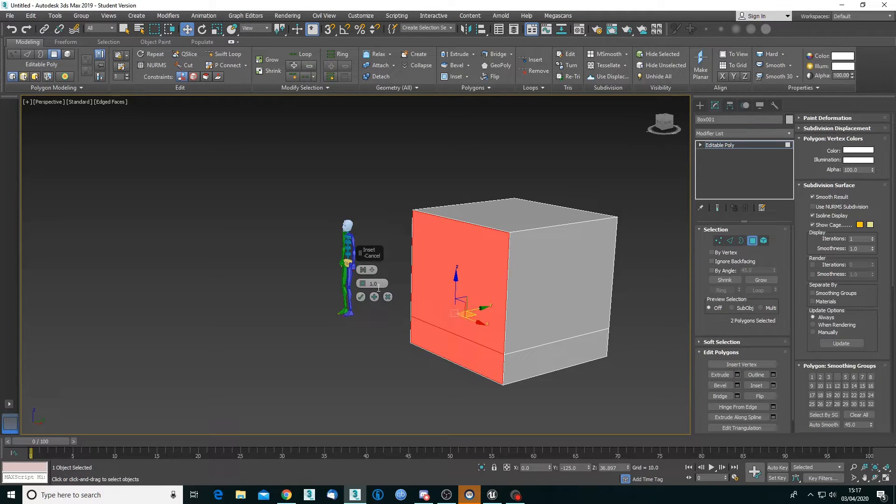
key(Tab)
text(10)
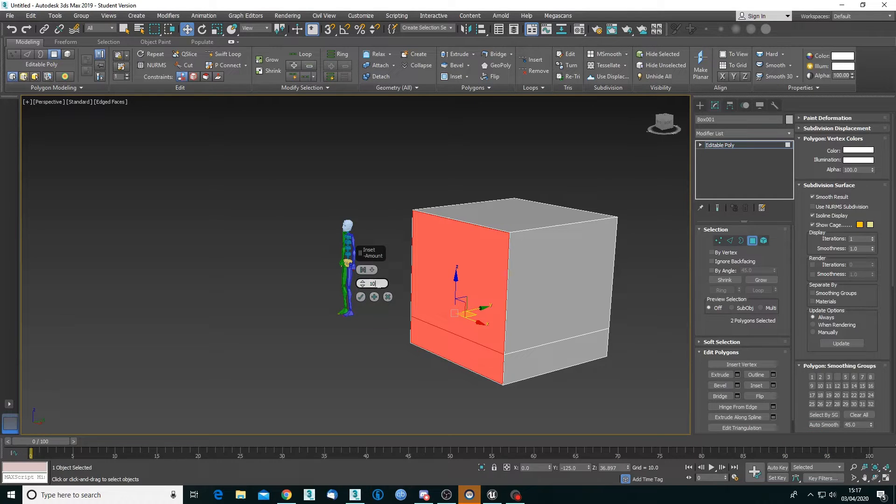
key(Tab)
key(Tab)
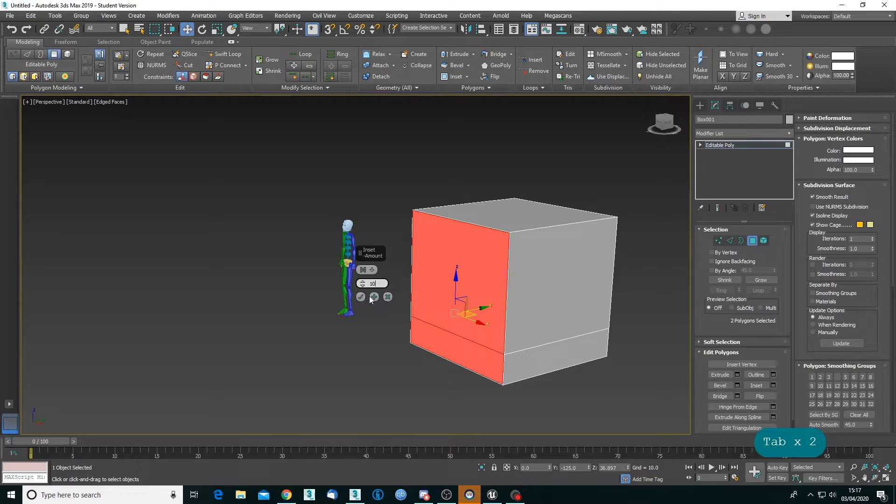
click(373, 298)
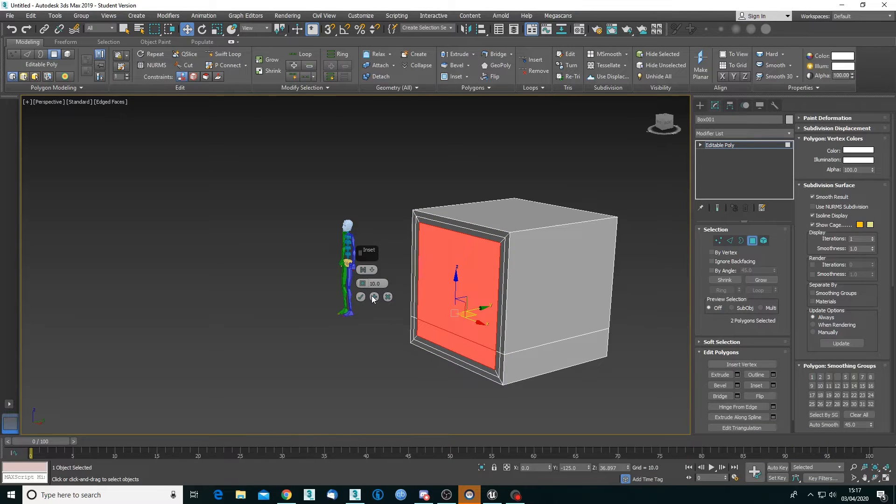
key(ctrl+z)
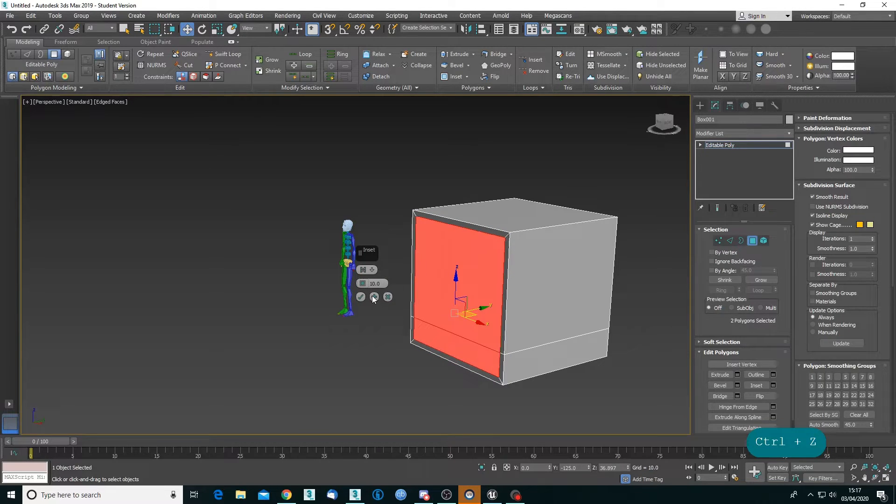
click(388, 298)
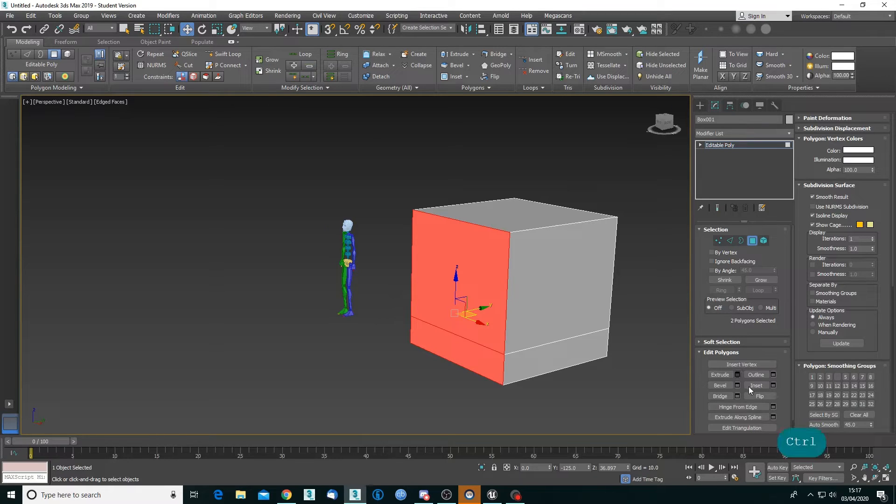
Inset the two selected side polygons together by 30 units
click(773, 386)
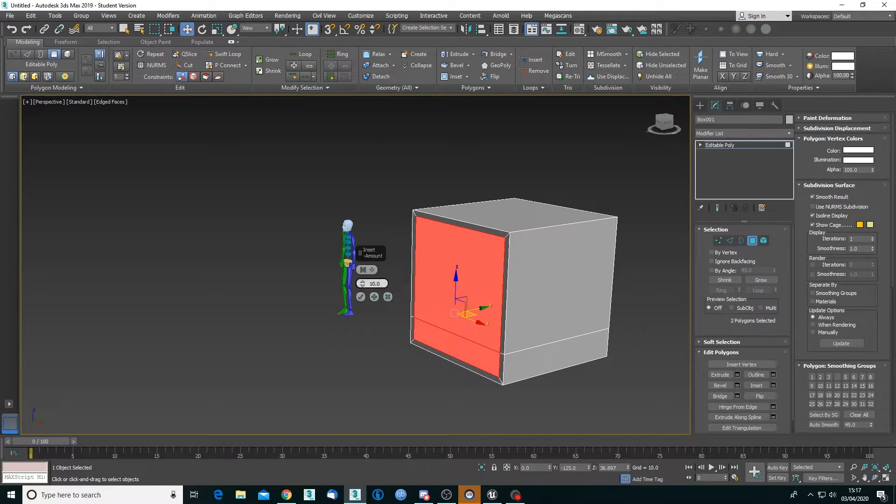
text(20)
key(Tab)
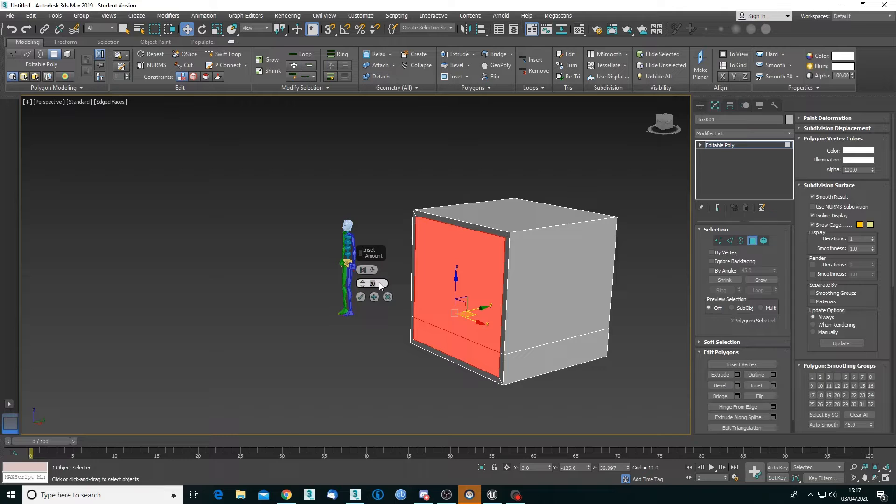
text(30)
key(Tab)
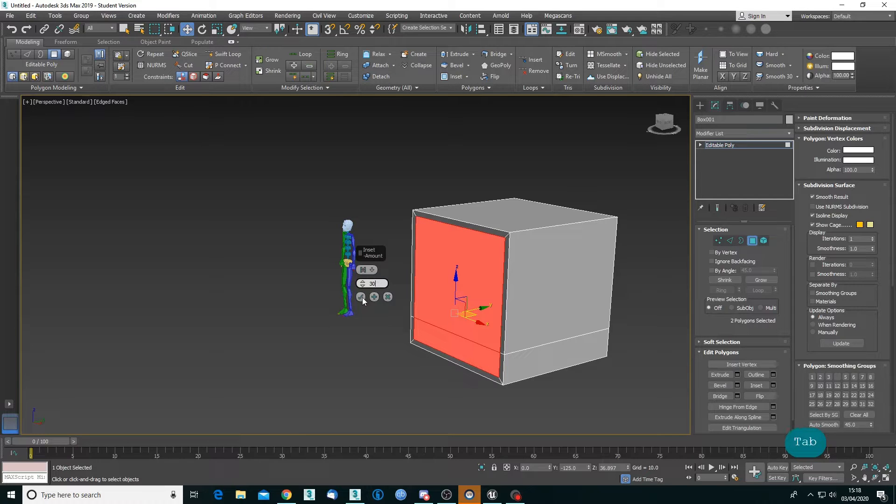
click(362, 298)
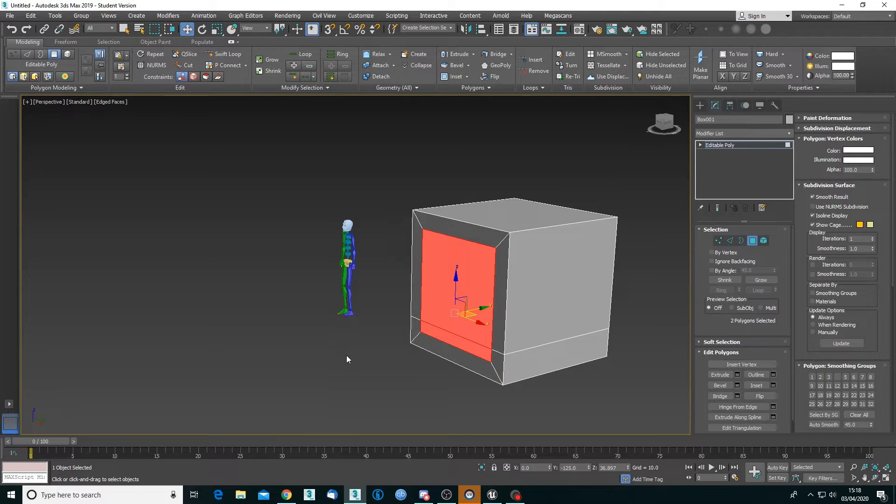
Extrude the two inner polygons of the inset into the box with a height of -220 units
click(347, 355)
alt+middle_drag(334, 368, 363, 341)
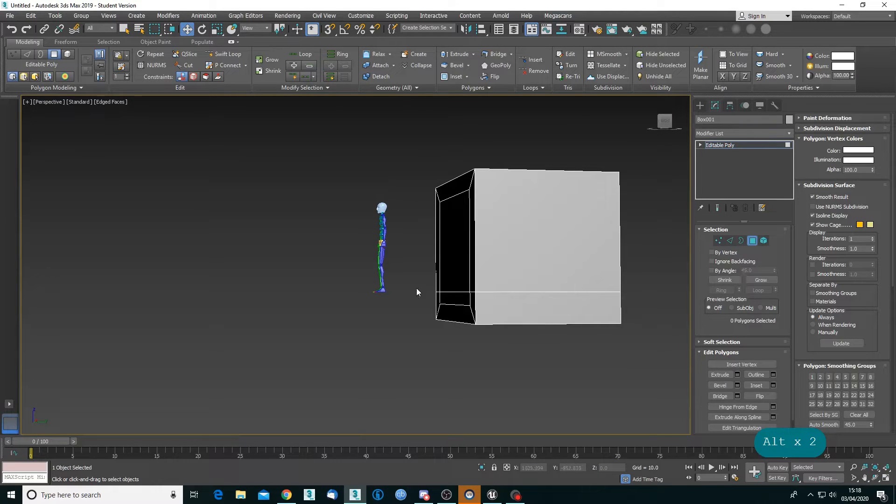
alt+middle_drag(419, 294, 439, 313)
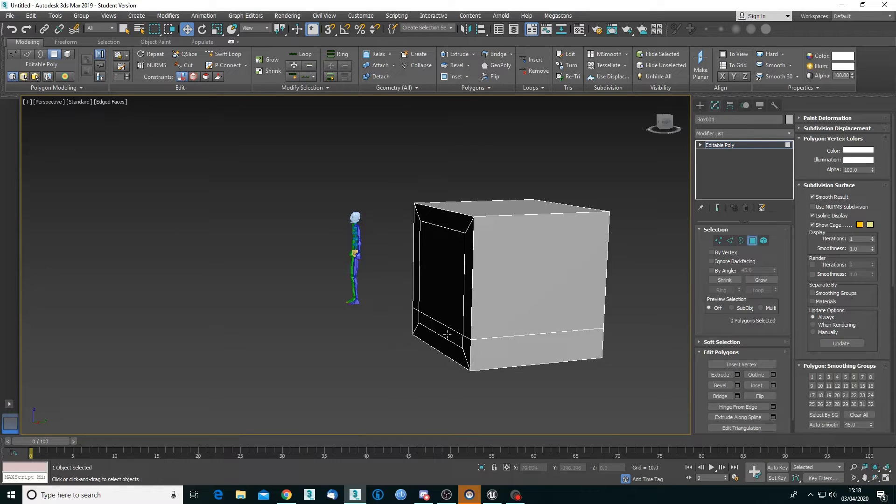
click(453, 316)
ctrl+click(453, 299)
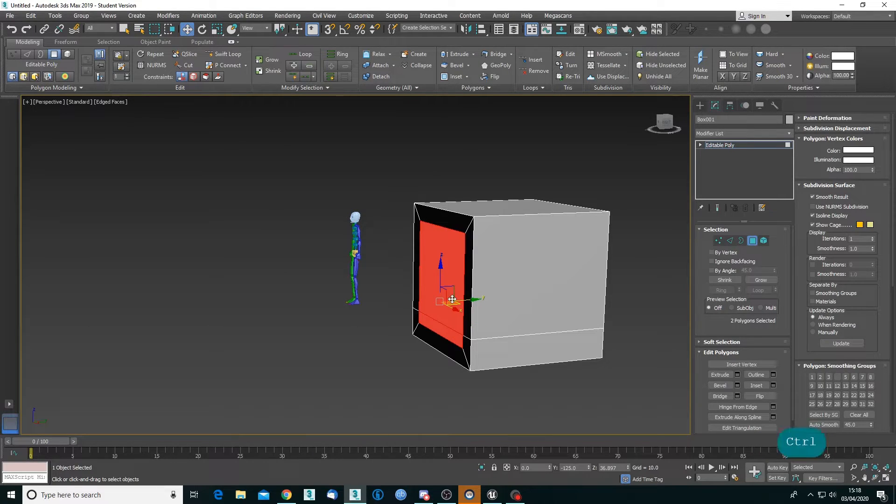
click(737, 375)
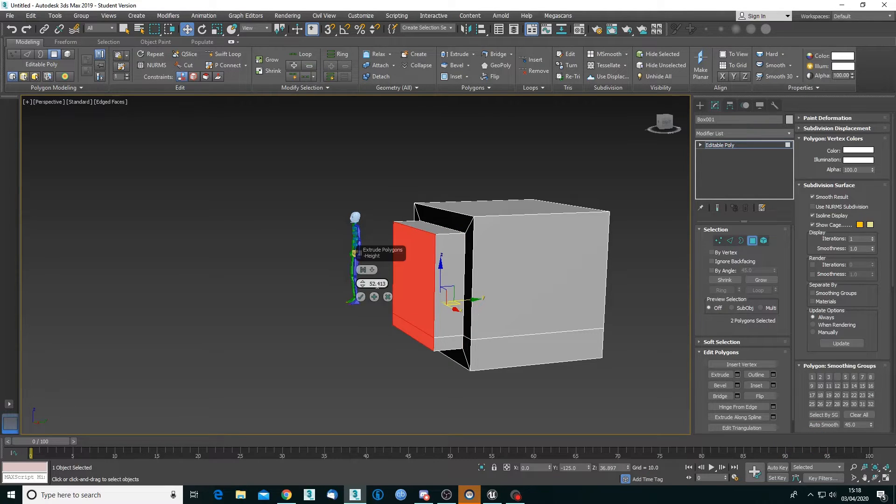
double_click(377, 284)
text(-)
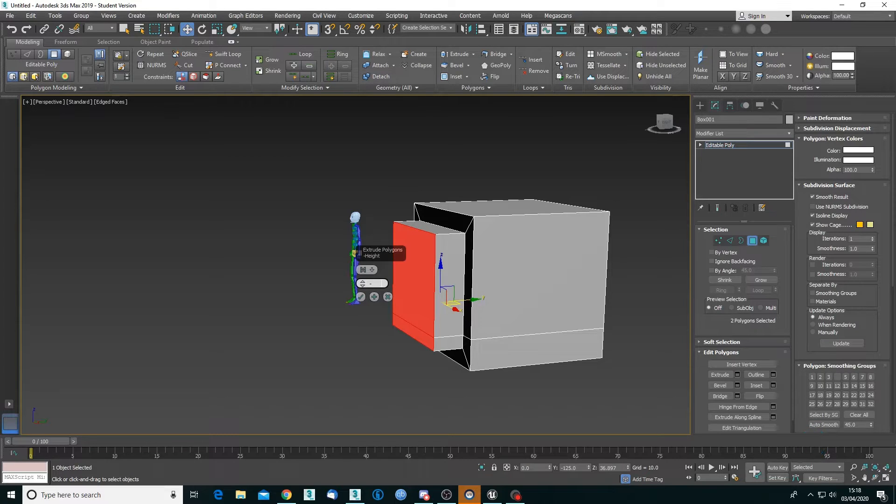
text(220)
key(Tab)
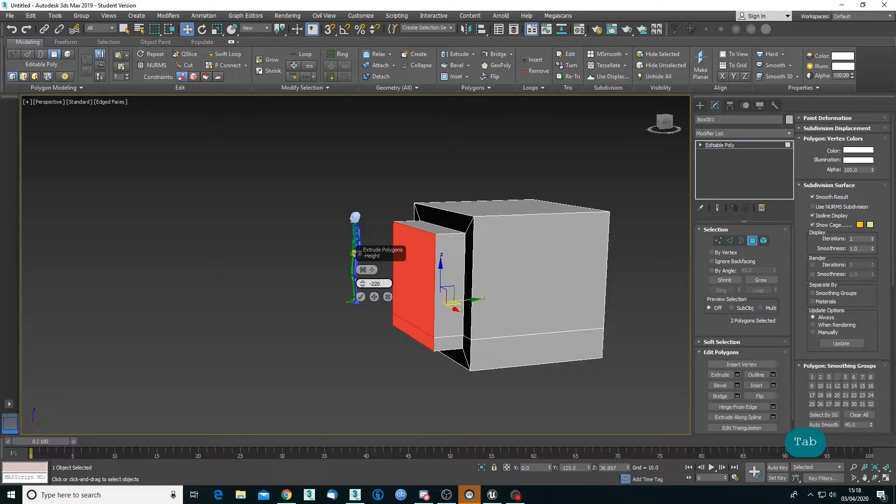
click(361, 296)
Check the hollowed box in wireframe and undo the inward extrusion and the 30-unit inset
alt+middle_drag(264, 339, 355, 350)
key(F3)
key(F3)
alt+middle_drag(377, 345, 352, 349)
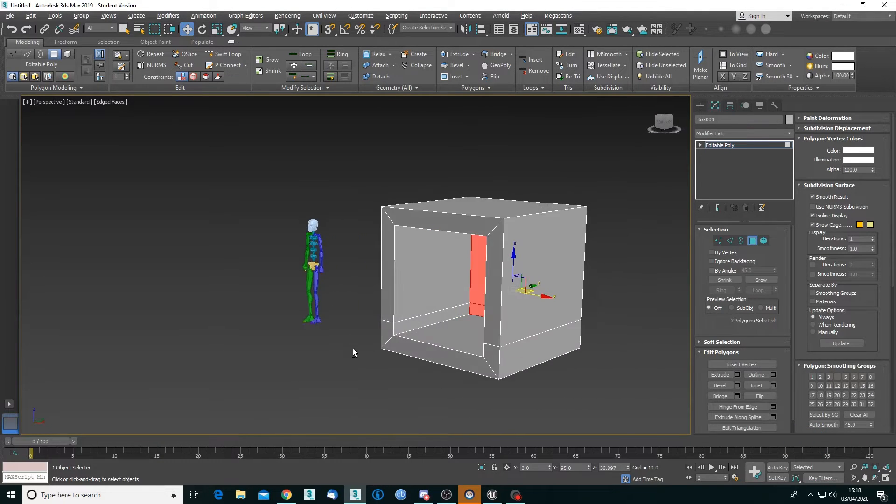
key(ctrl+z)
key(ctrl+z)
key(ctrl+z)
key(ctrl+z)
key(ctrl+z)
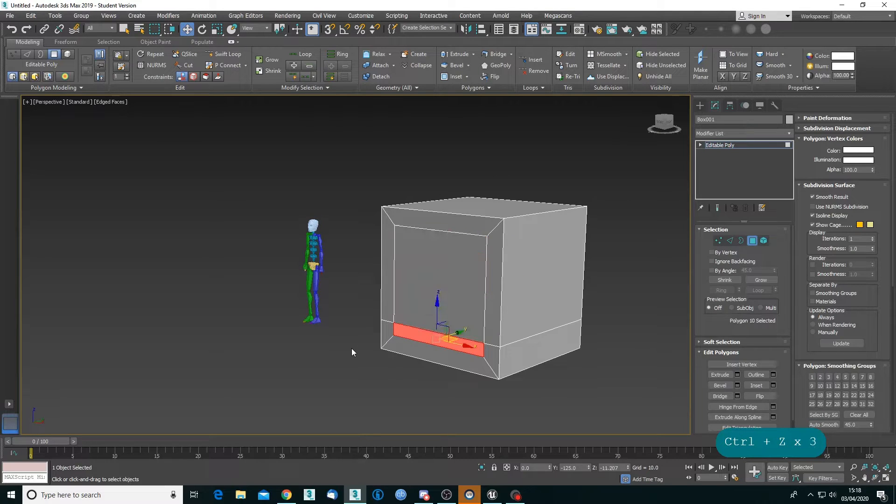
key(ctrl+z)
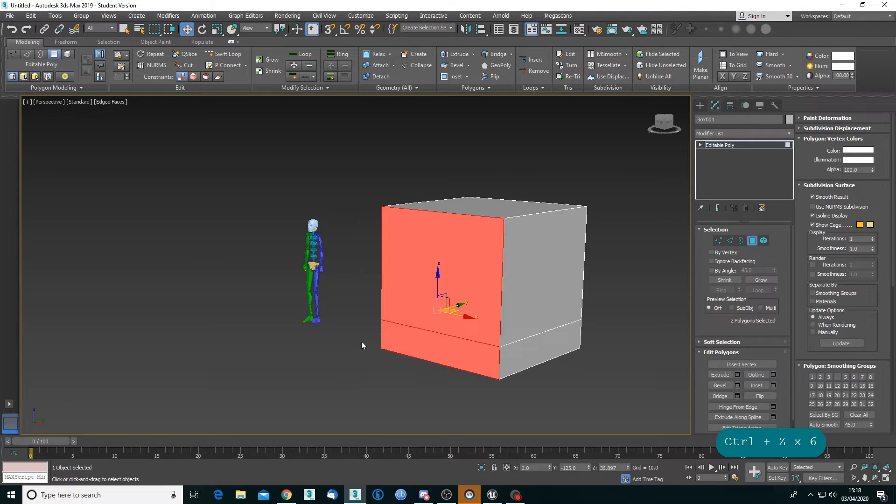
Extrude the box's top polygon upward by about 48 units
alt+middle_drag(362, 341, 355, 350)
click(478, 218)
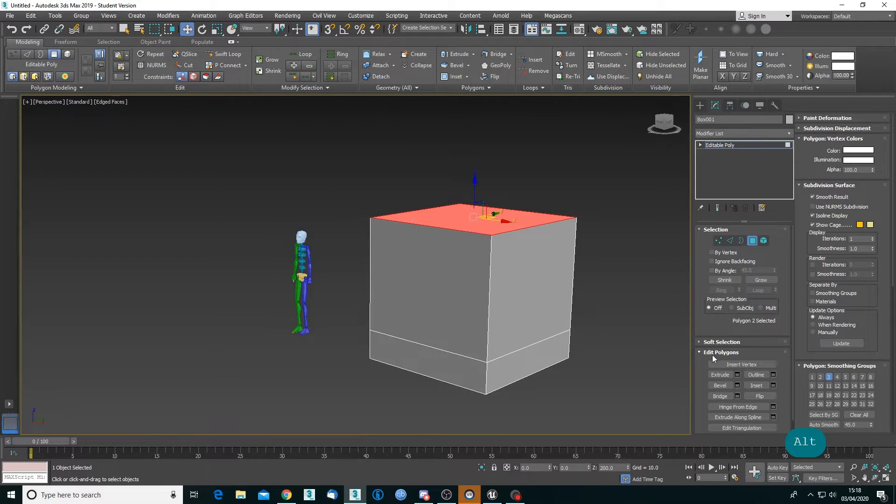
click(719, 374)
drag(499, 218, 486, 154)
Inset the three stacked polygons on the box's front side together by 30 units
alt+middle_drag(411, 224, 504, 194)
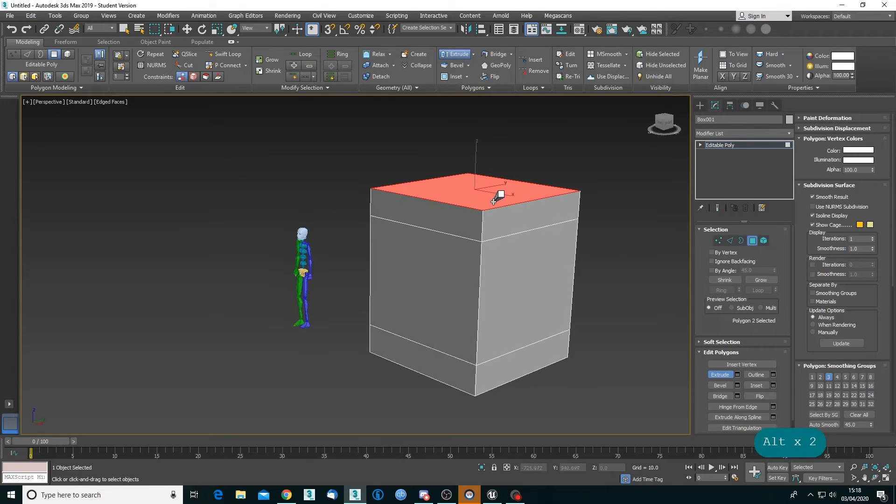
click(472, 225)
ctrl+click(458, 260)
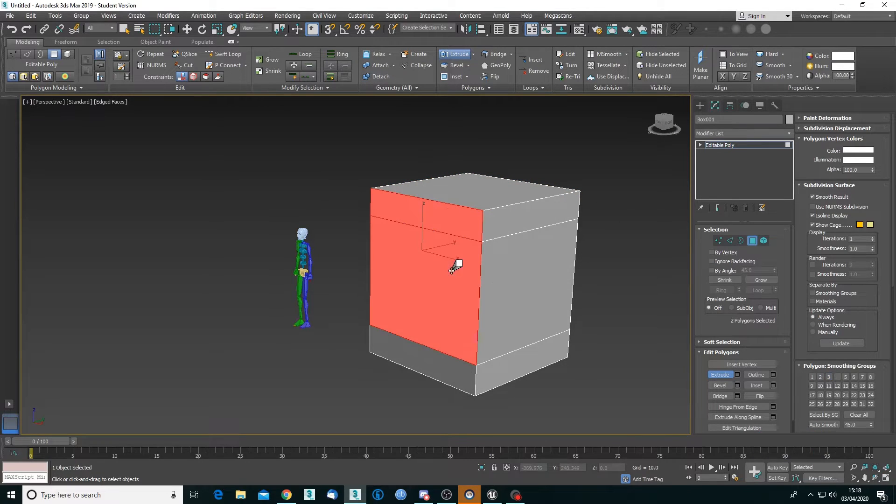
ctrl+click(443, 369)
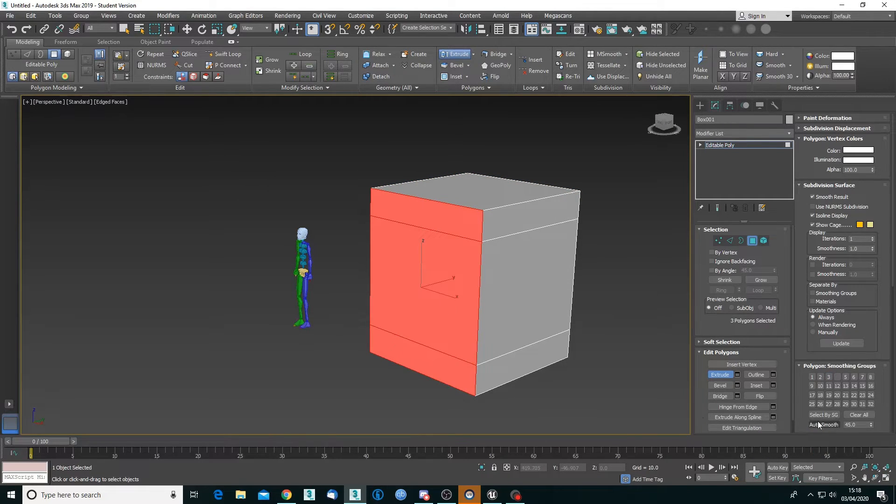
click(773, 385)
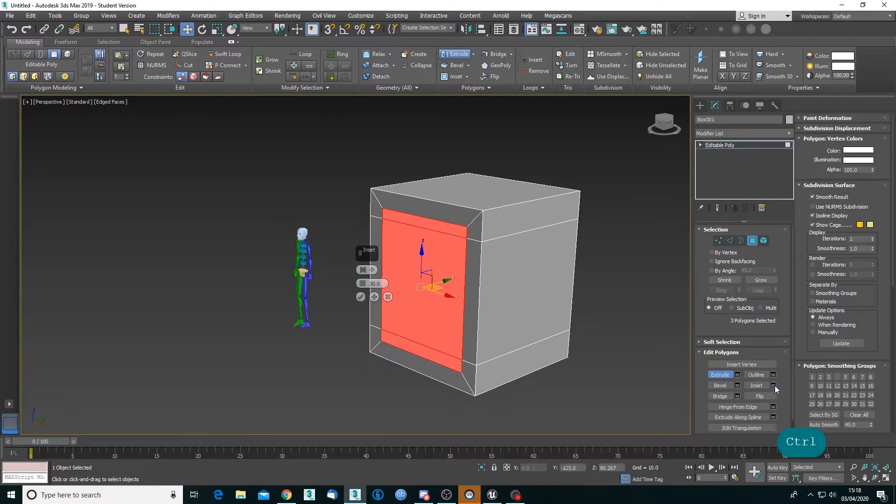
click(361, 298)
Try to extrude the three inner polygons of the inset with a height of 220 units
click(737, 375)
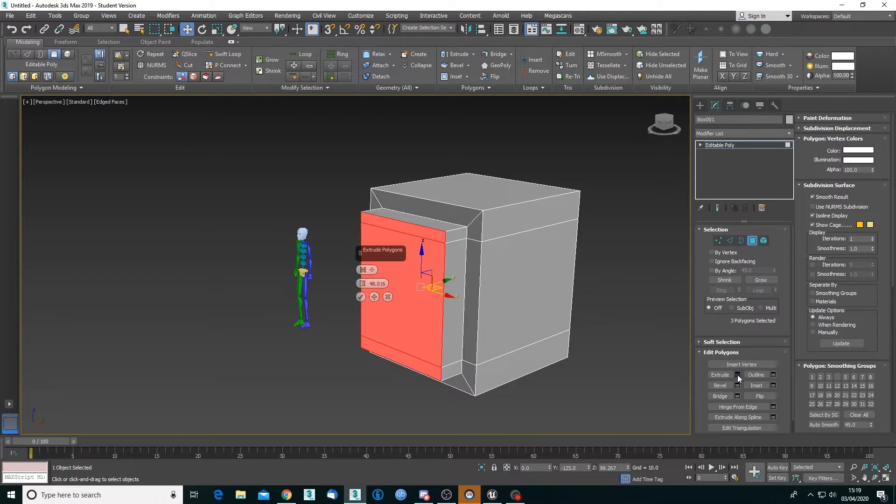
double_click(376, 284)
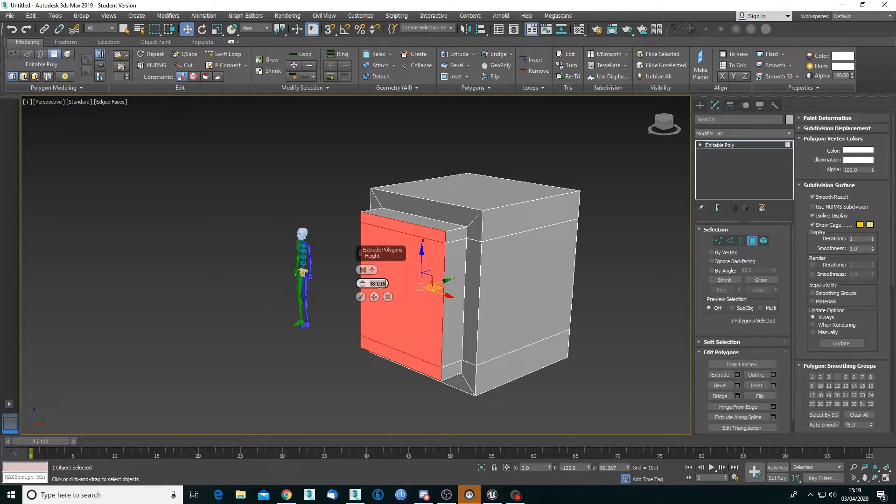
text(-32)
key(Tab)
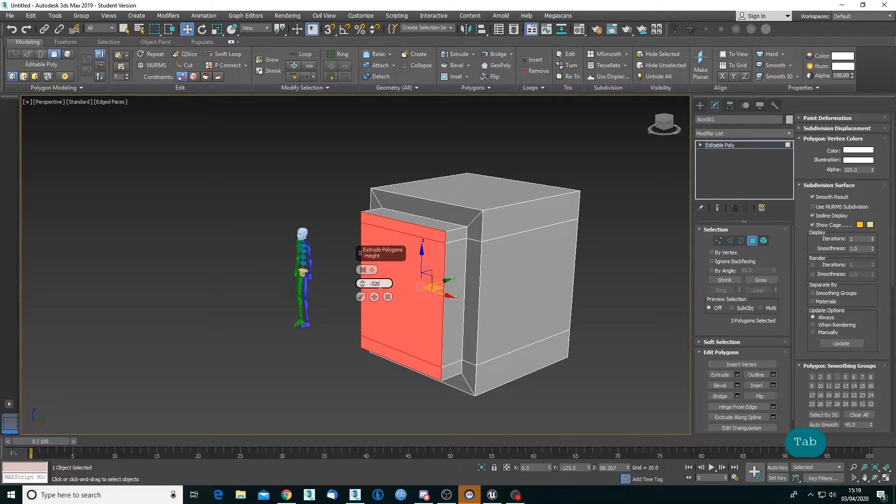
double_click(376, 283)
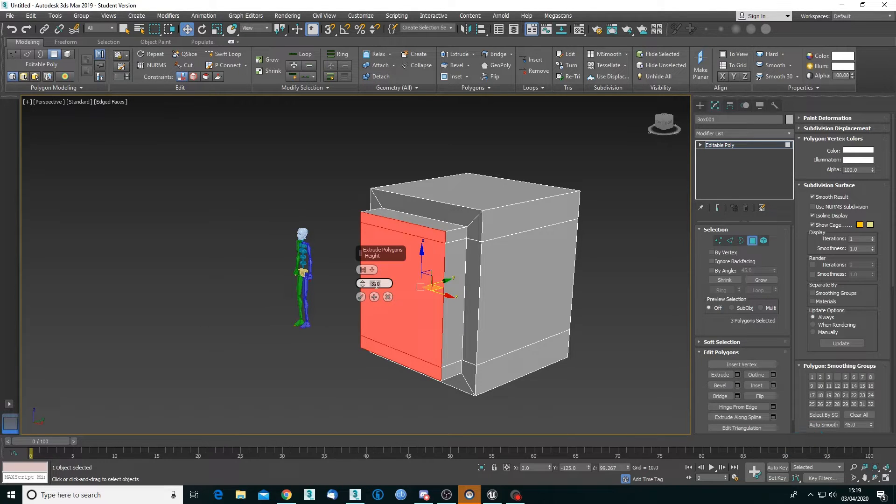
text(220)
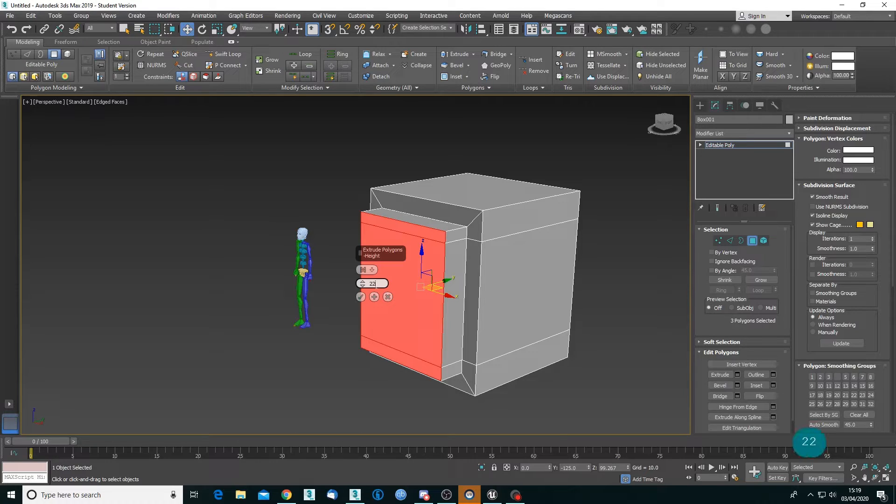
click(360, 297)
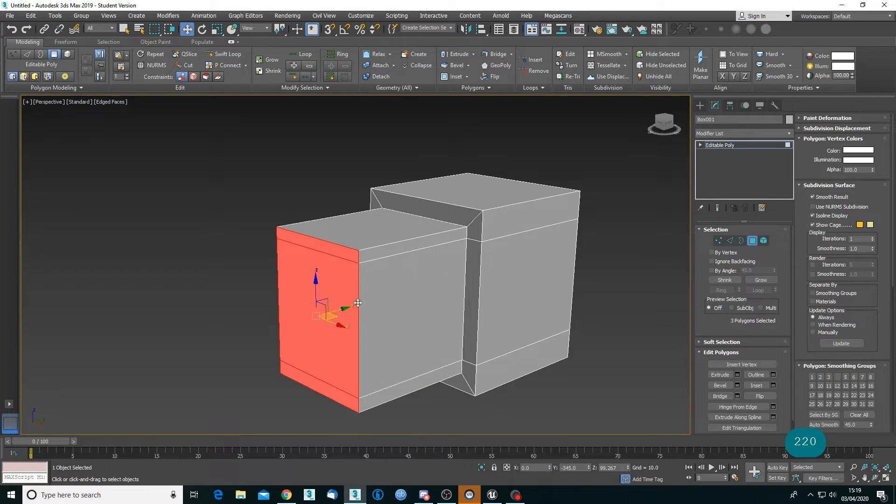
key(ctrl+z)
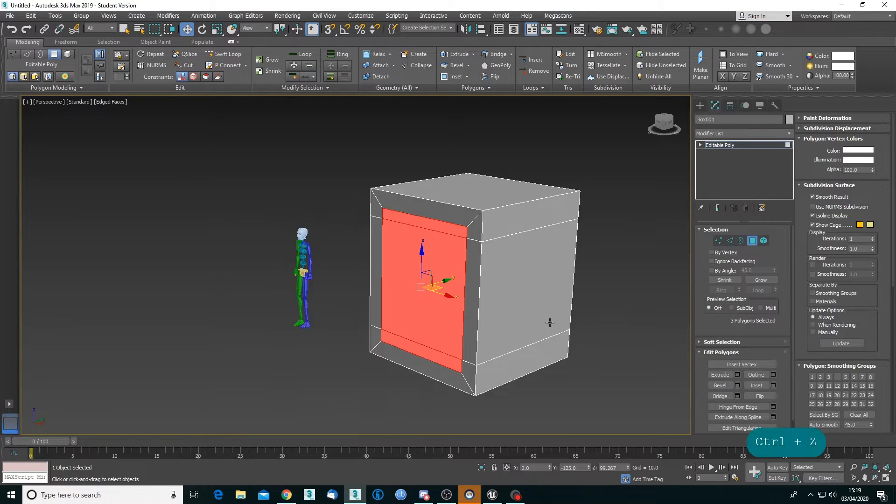
Extrude the three inner polygons of the inset by -220 units to hollow out the box
click(737, 375)
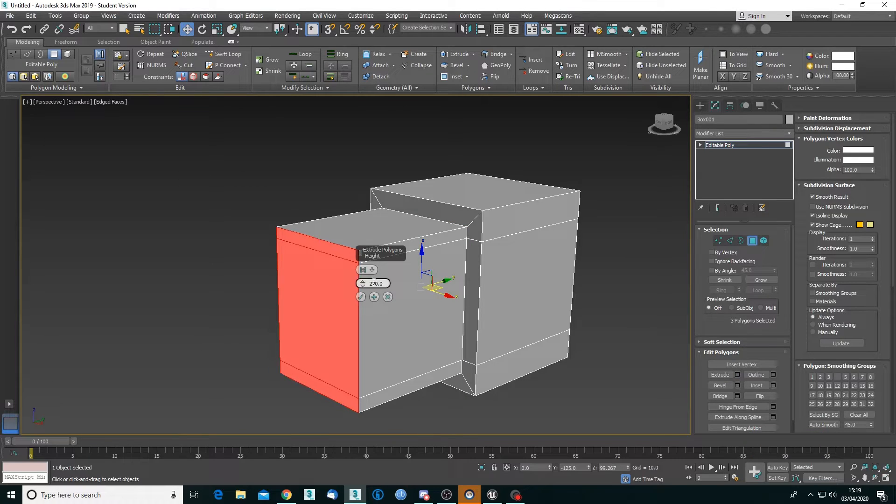
key(ctrl+a)
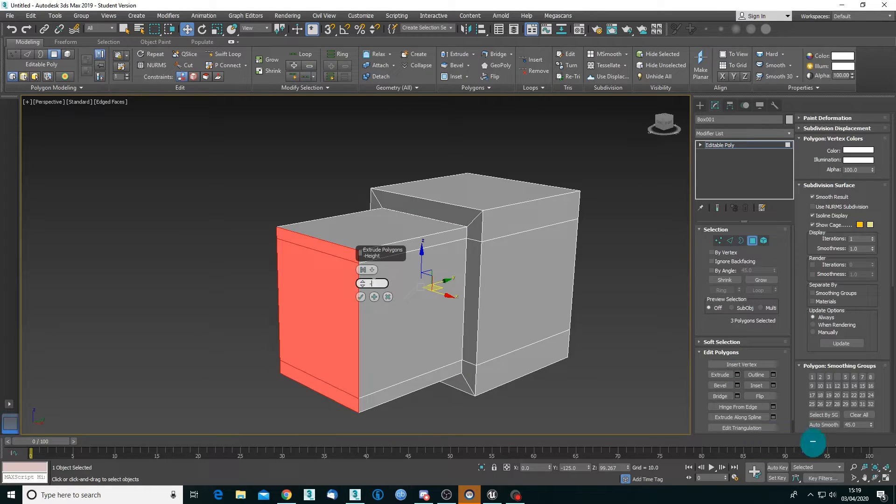
text(-220)
key(Tab)
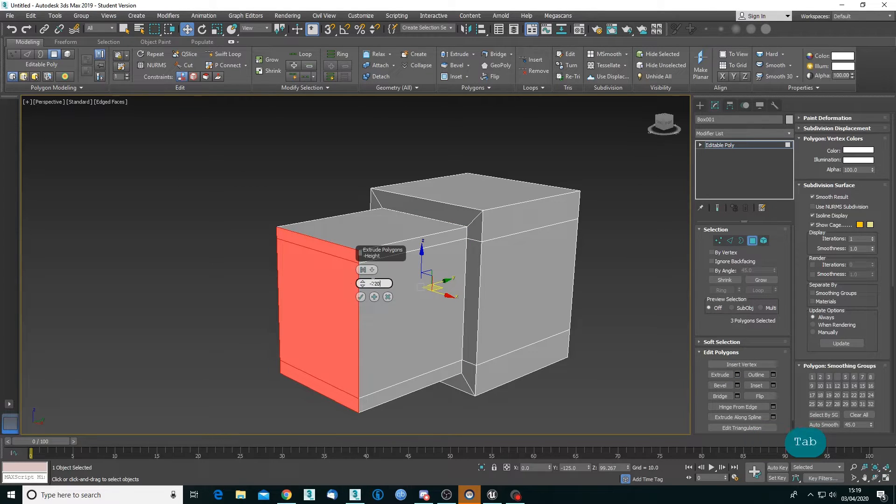
click(361, 297)
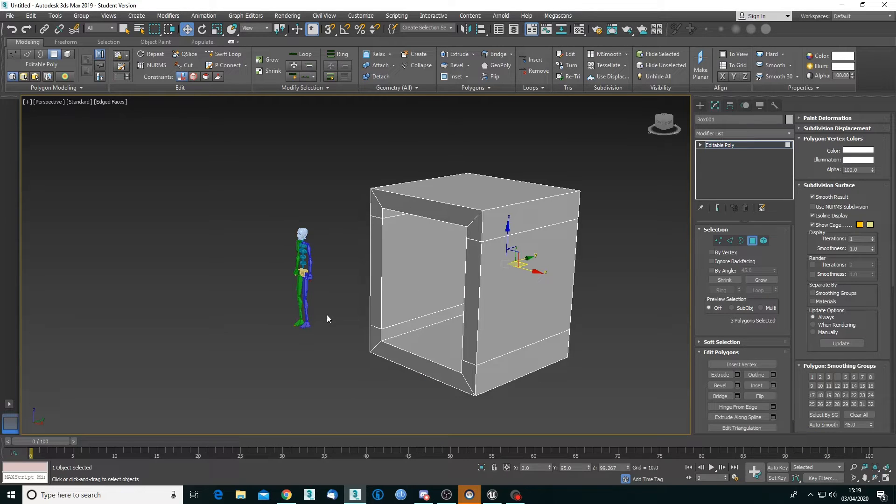
Delete the polygons of the box's bottom section and those of its top section, keeping only the three walls
alt+middle_drag(327, 315, 349, 295)
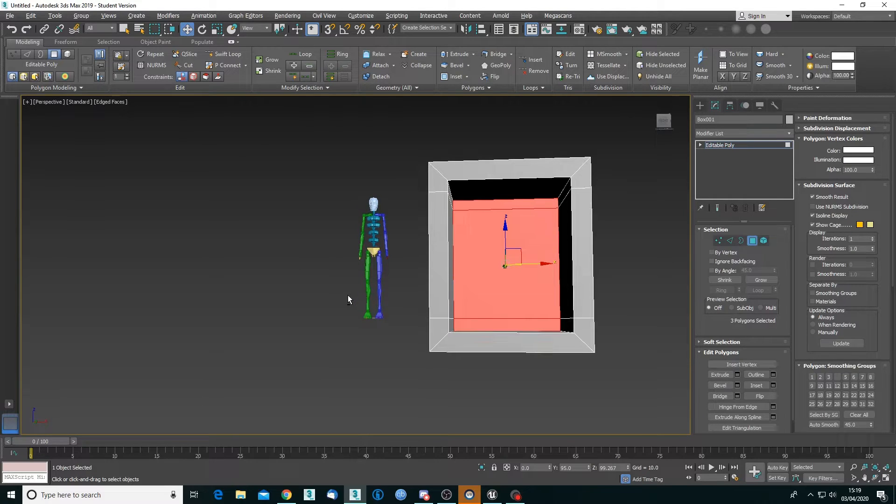
click(626, 298)
drag(648, 393, 387, 325)
key(Delete)
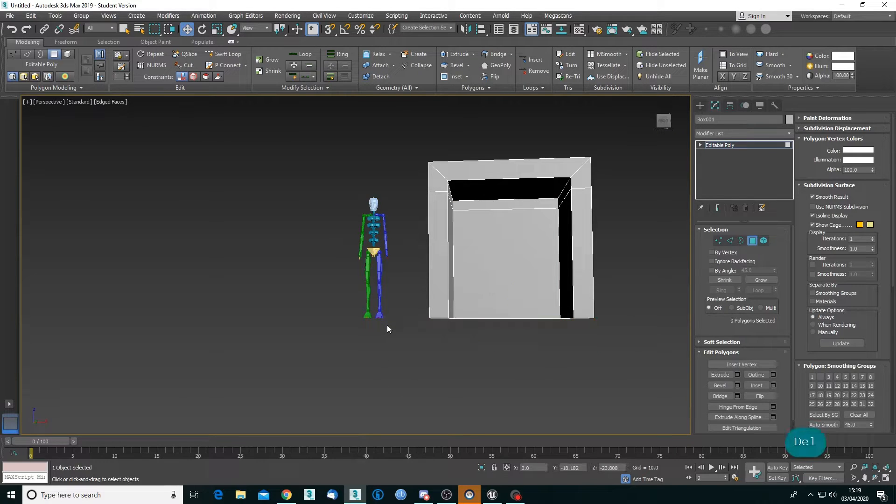
alt+middle_drag(428, 173, 438, 170)
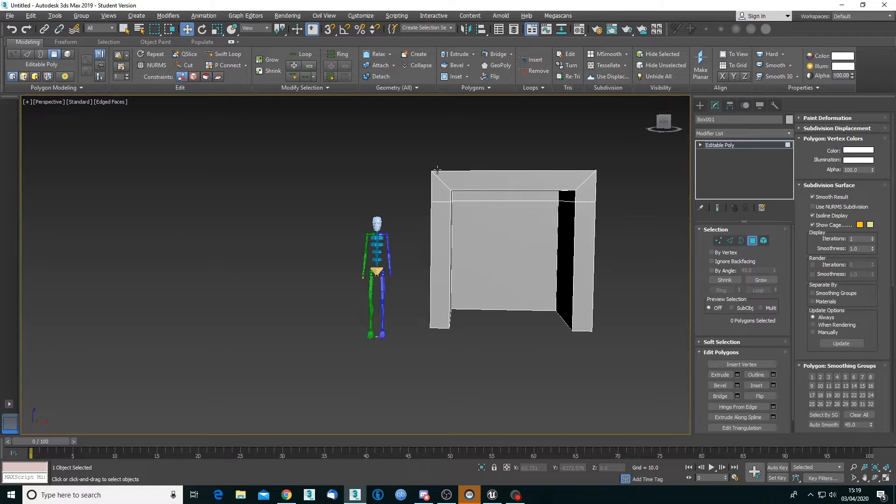
drag(392, 158, 617, 199)
key(Delete)
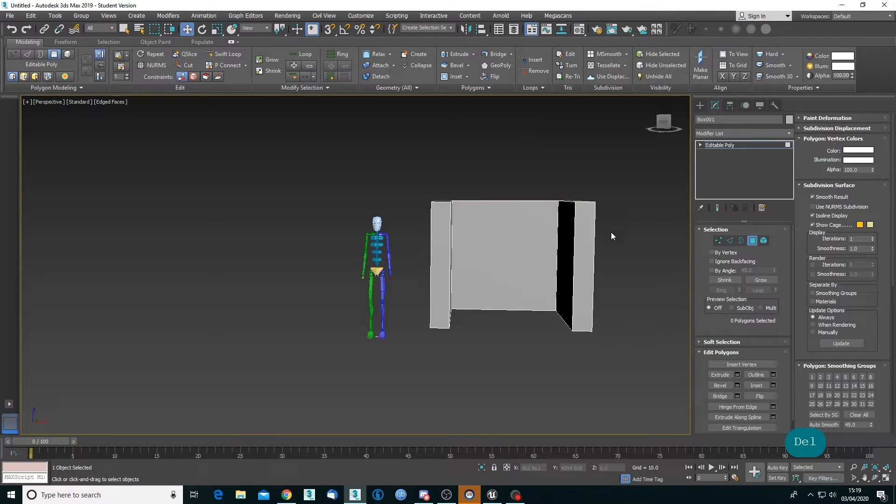
Bridge the inner and outer top edges of each of the three walls to close their open tops
alt+middle_drag(602, 262, 544, 267)
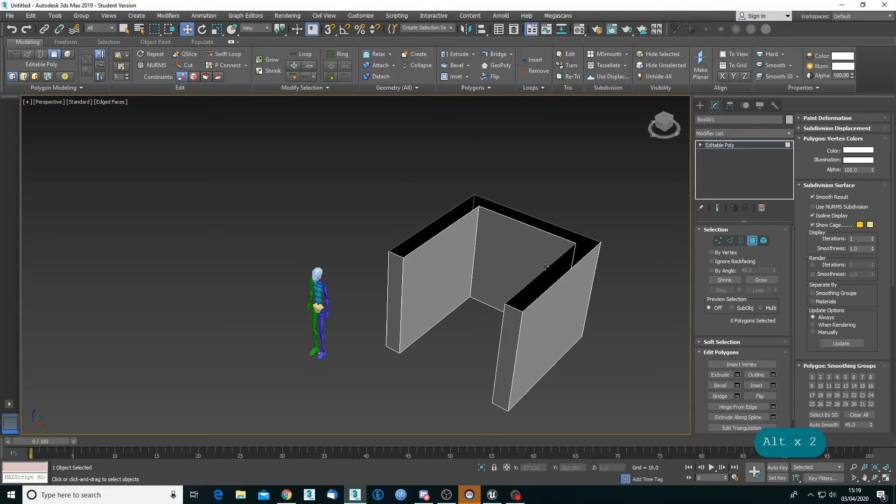
scroll(545, 266, up, 3)
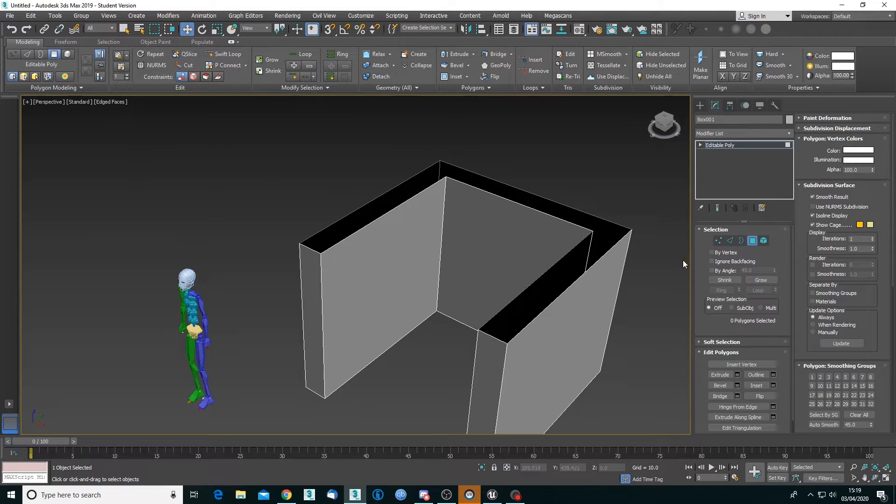
click(730, 241)
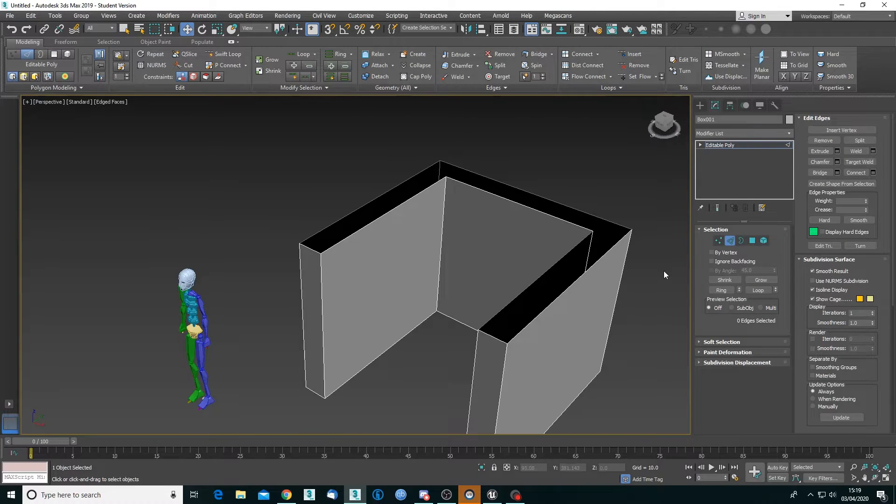
middle_drag(664, 271, 644, 229)
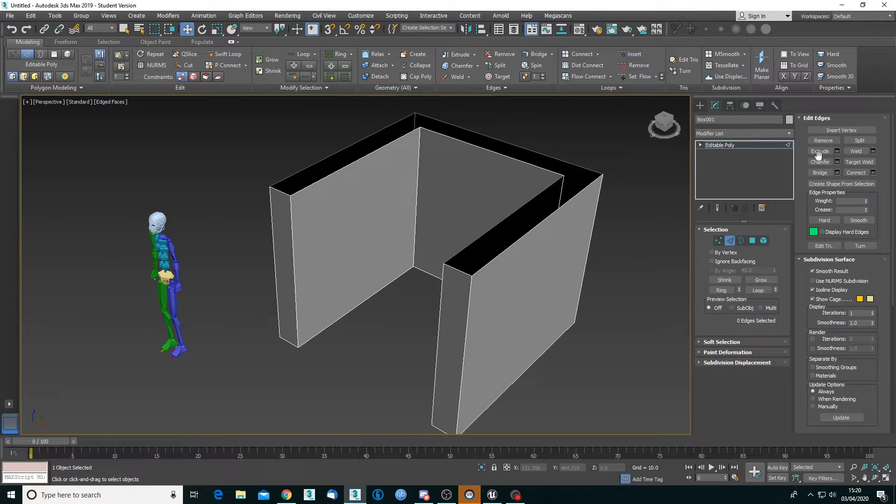
click(823, 173)
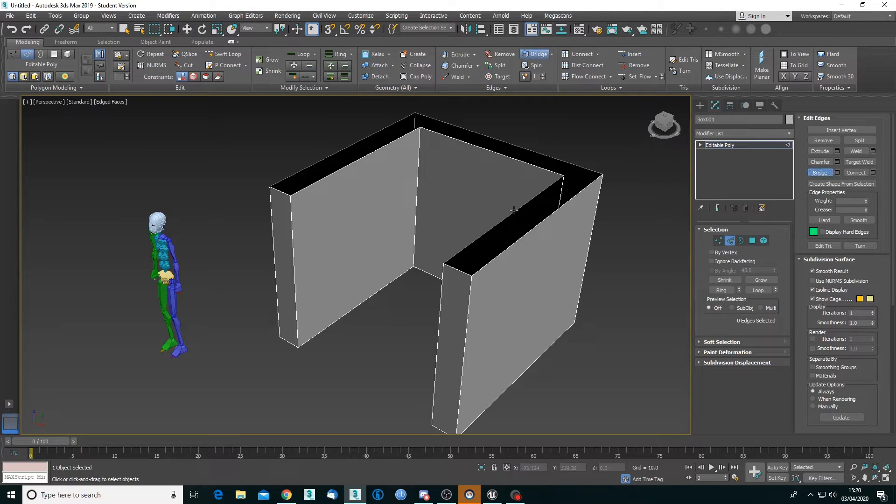
click(514, 211)
click(538, 223)
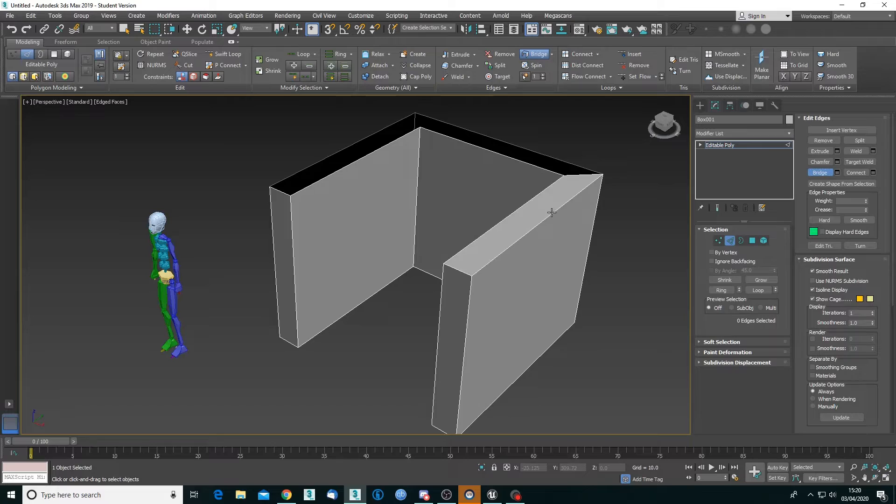
click(536, 163)
click(543, 155)
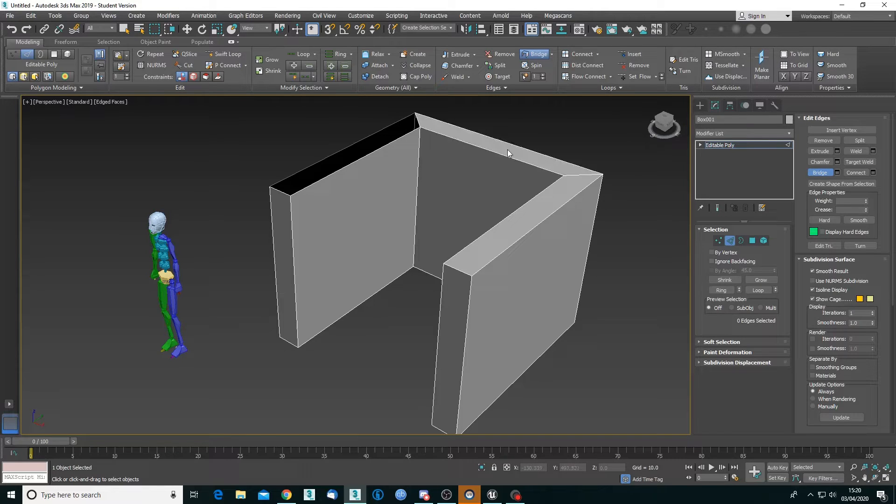
click(346, 149)
click(363, 161)
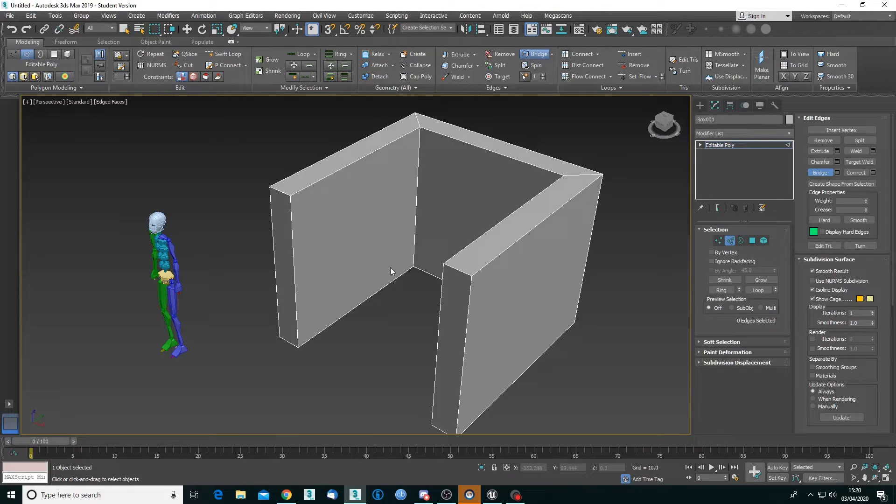
key(w)
Switch to the Left view and frame the walls together with the biped
middle_drag(367, 313, 301, 276)
scroll(344, 296, down, 5)
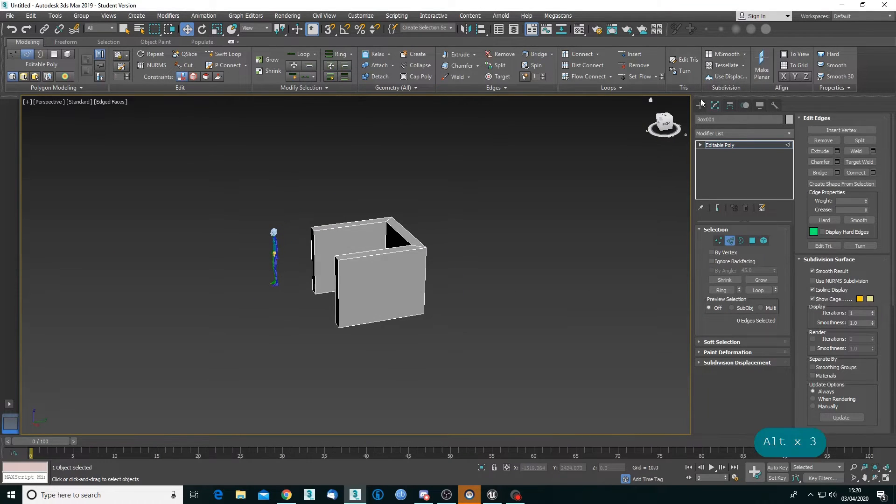
alt+middle_drag(535, 215, 530, 192)
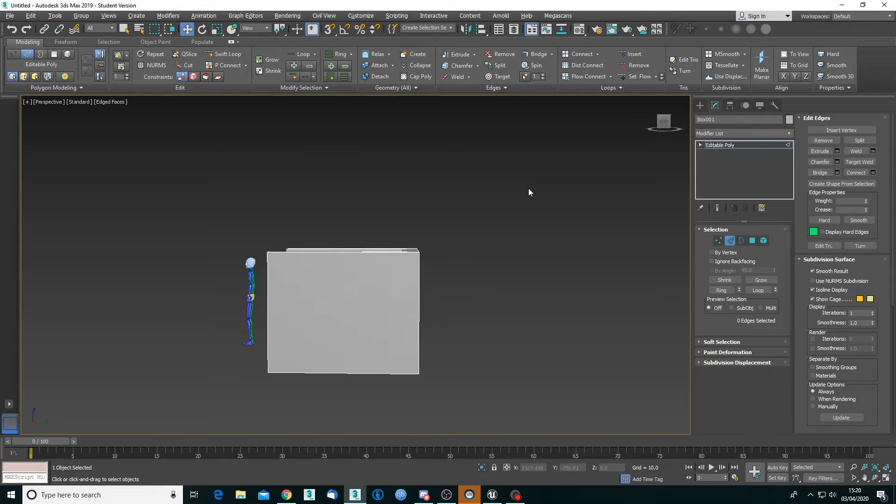
key(l)
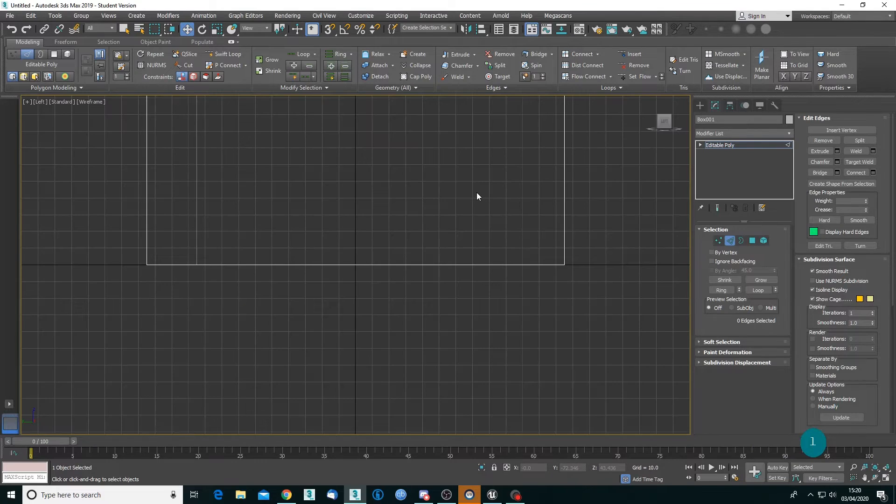
scroll(462, 210, down, 3)
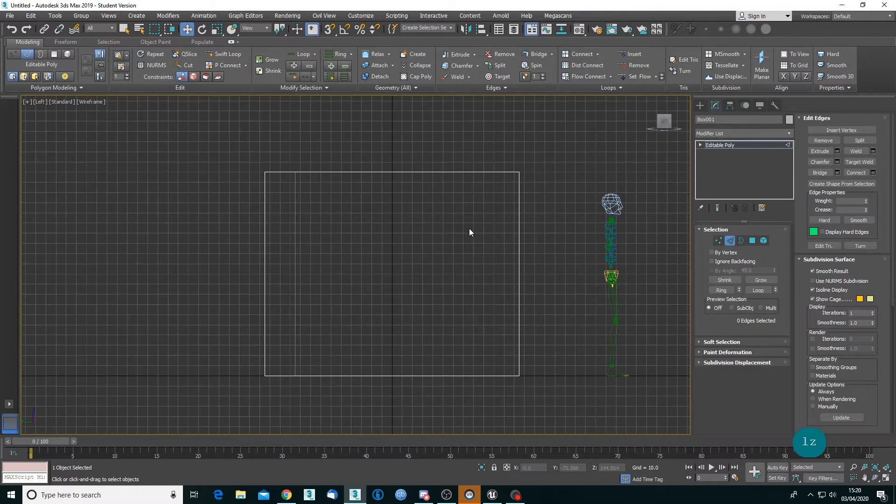
middle_drag(466, 228, 472, 187)
scroll(467, 208, up, 2)
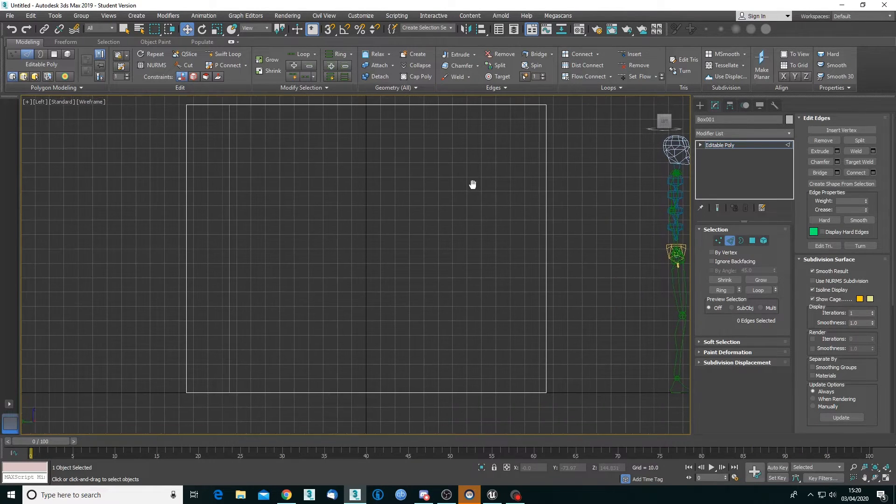
scroll(472, 185, down, 4)
middle_drag(413, 197, 407, 210)
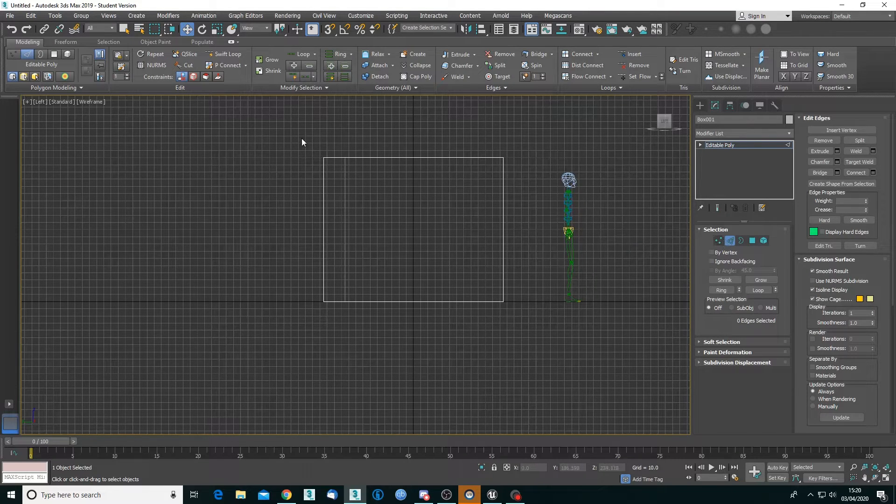
Select the eight top vertices of the walls and rotate them with angle snap on, raising the front and lowering the back
key(1)
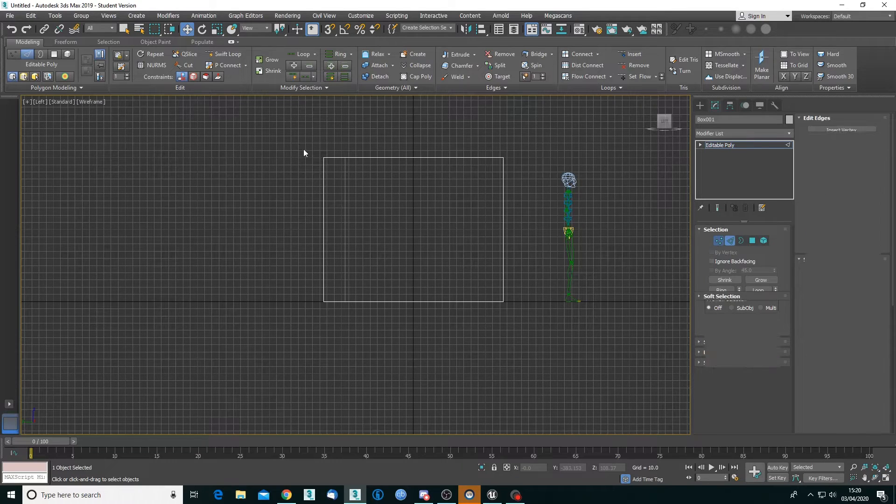
drag(292, 138, 512, 180)
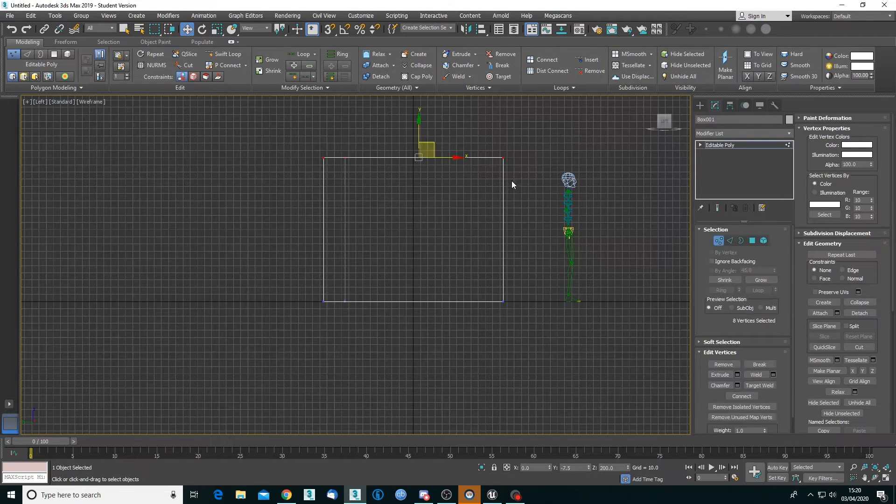
key(e)
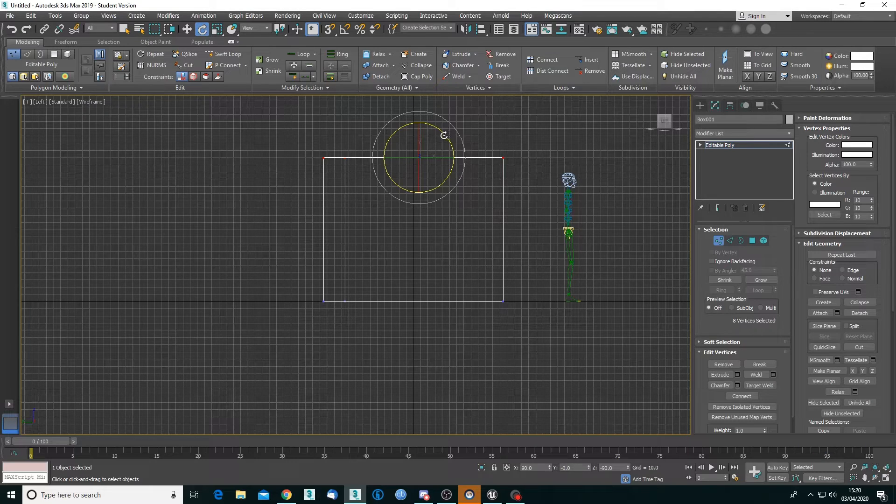
key(a)
key(a)
key(a)
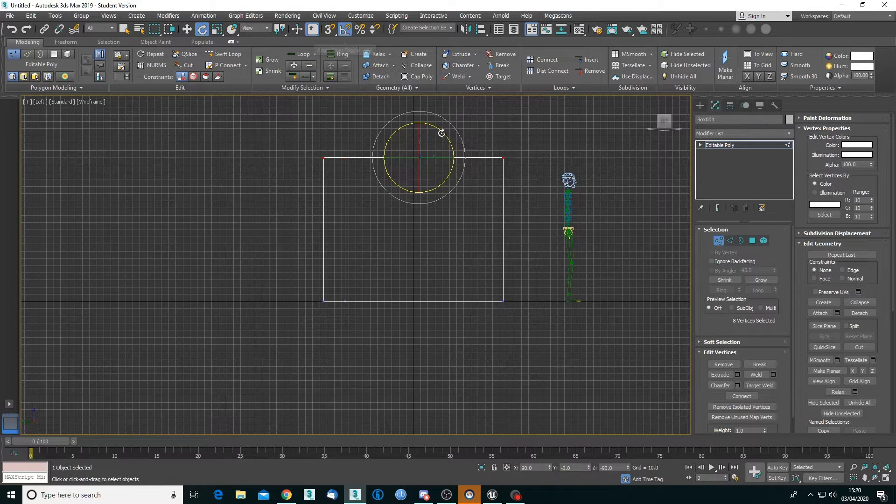
drag(441, 135, 440, 123)
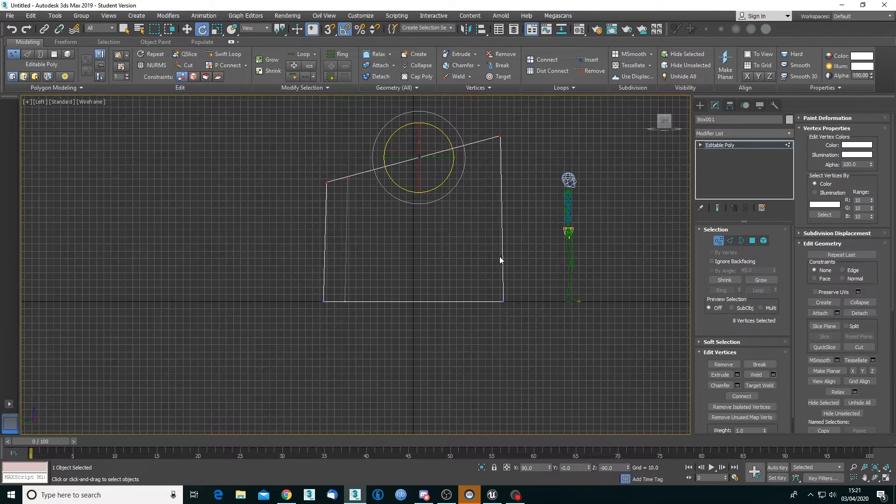
Scale the eight rotated top vertices along the X axis to about 103 percent
key(r)
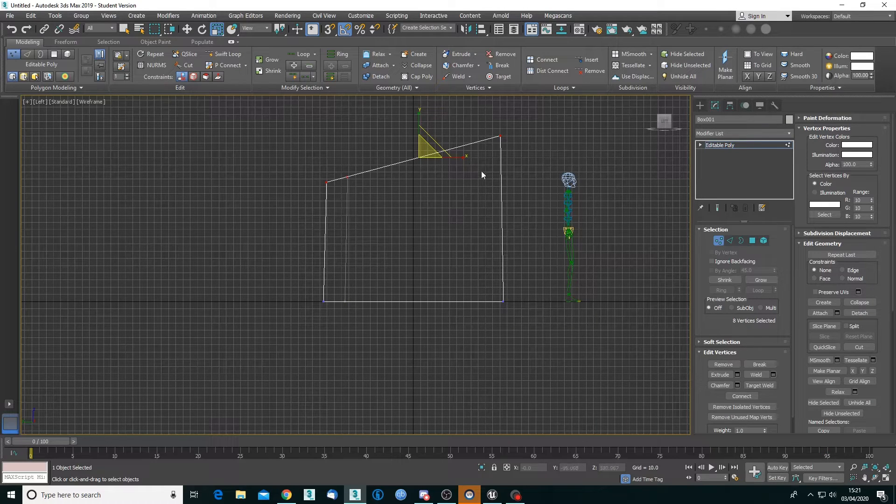
drag(462, 155, 464, 157)
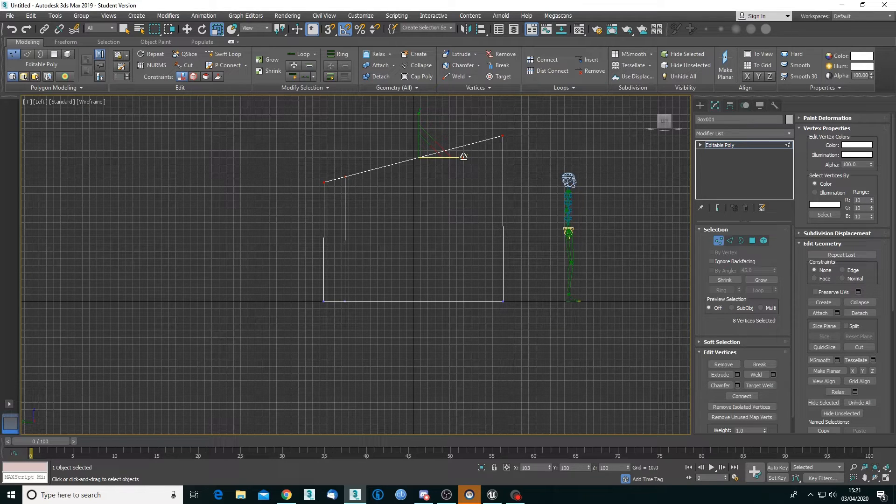
drag(464, 156, 465, 151)
drag(464, 150, 464, 154)
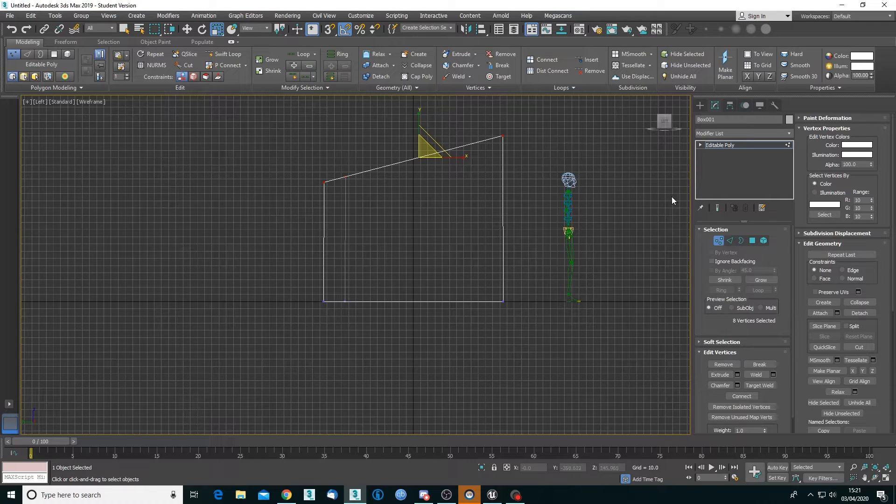
Select the four high front top vertices of the walls and nudge them outward along X to straighten the front edge
scroll(523, 128, up, 5)
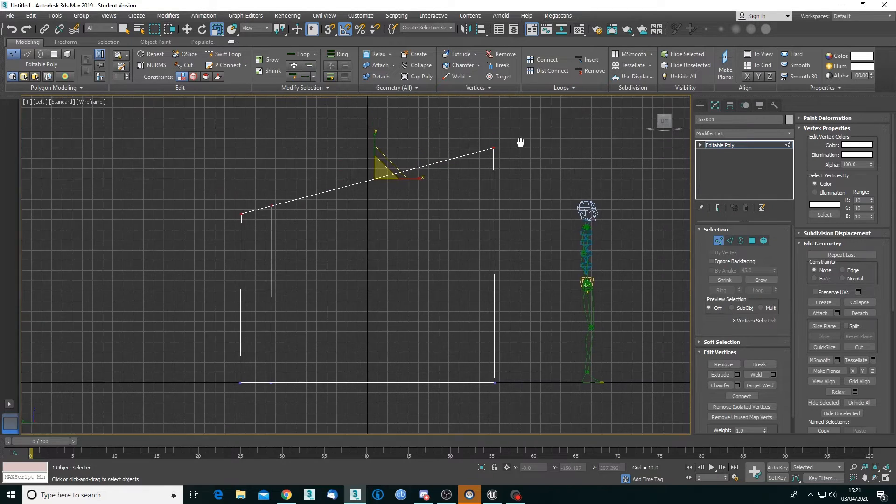
click(723, 240)
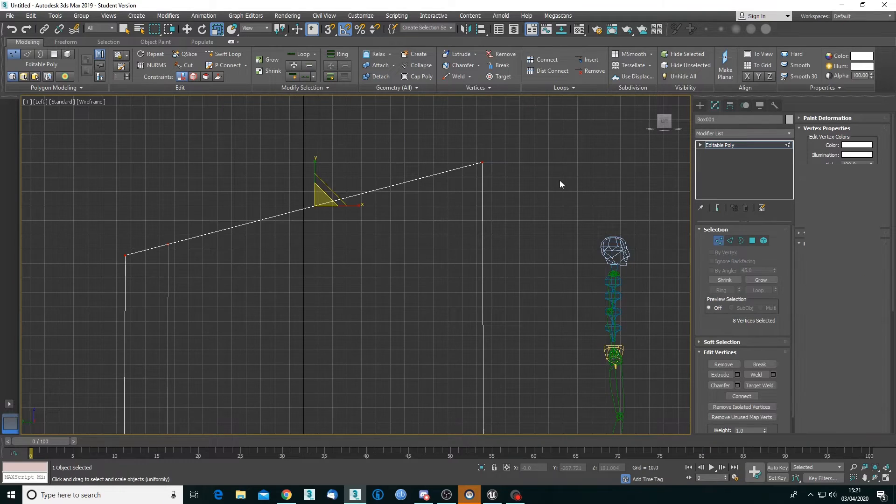
key(w)
middle_drag(534, 224, 531, 182)
scroll(530, 175, down, 5)
scroll(528, 163, up, 2)
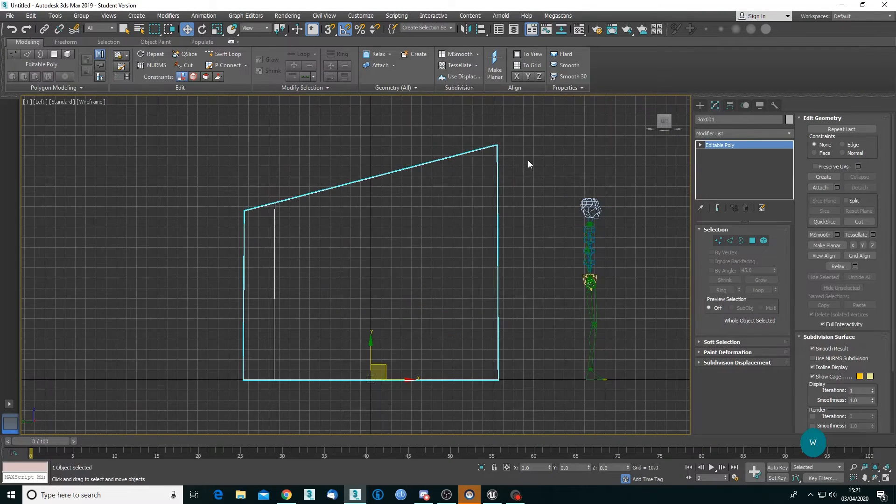
drag(512, 156, 514, 158)
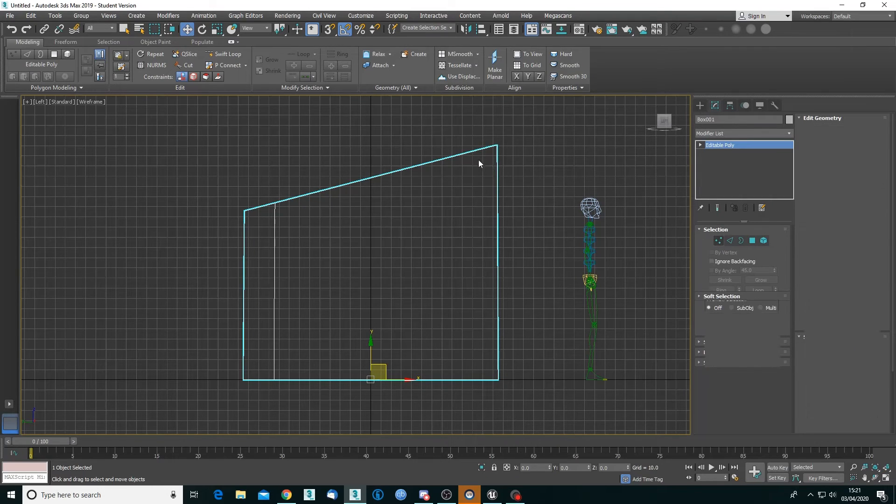
key(1)
drag(477, 125, 511, 156)
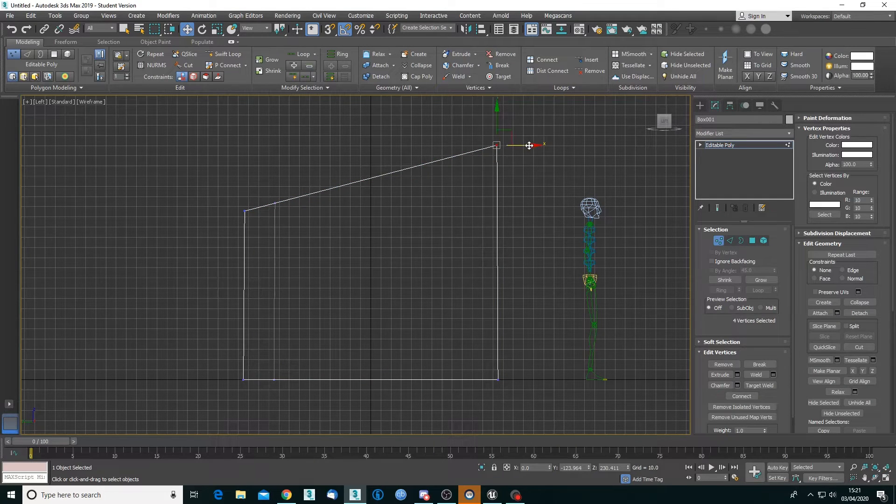
drag(530, 145, 531, 145)
Select the two outer rear top vertices, nudge them outward along X to straighten the back edge, and leave vertex editing
middle_drag(260, 200, 323, 184)
drag(296, 187, 321, 212)
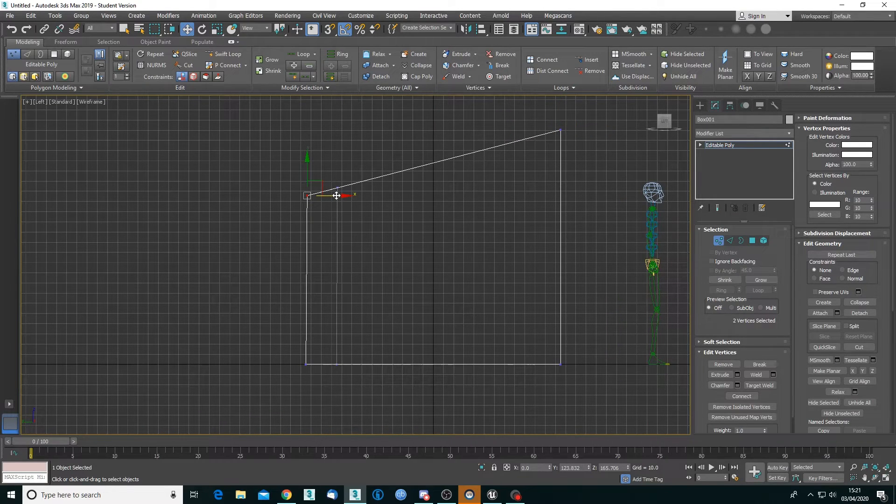
drag(336, 195, 333, 197)
click(657, 256)
click(712, 238)
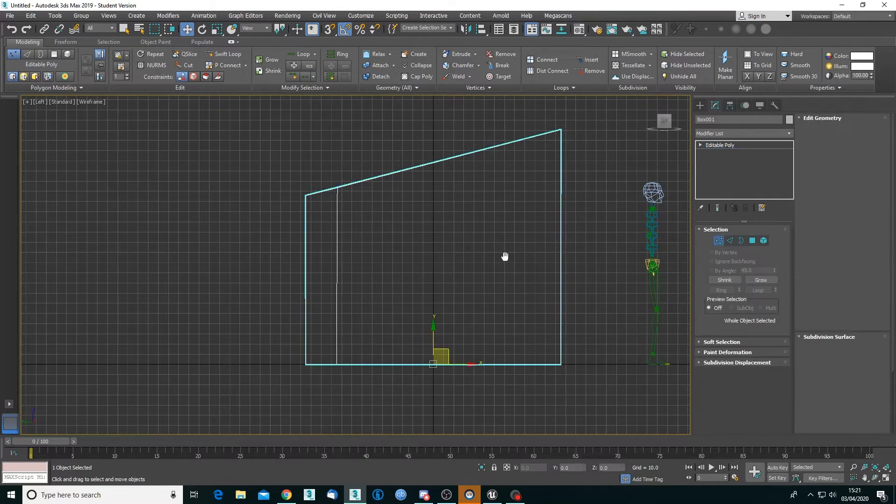
Switch to the Perspective view and examine the straightened walls from the open side together with the biped
middle_drag(506, 257, 485, 259)
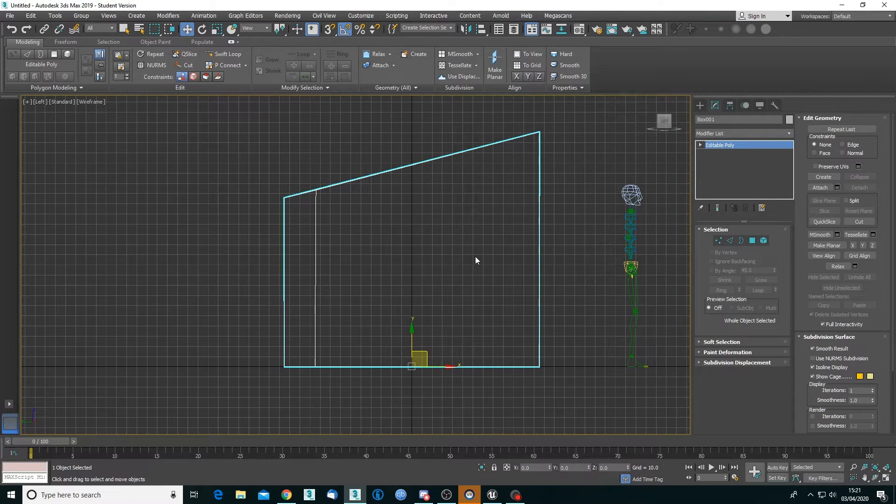
key(p)
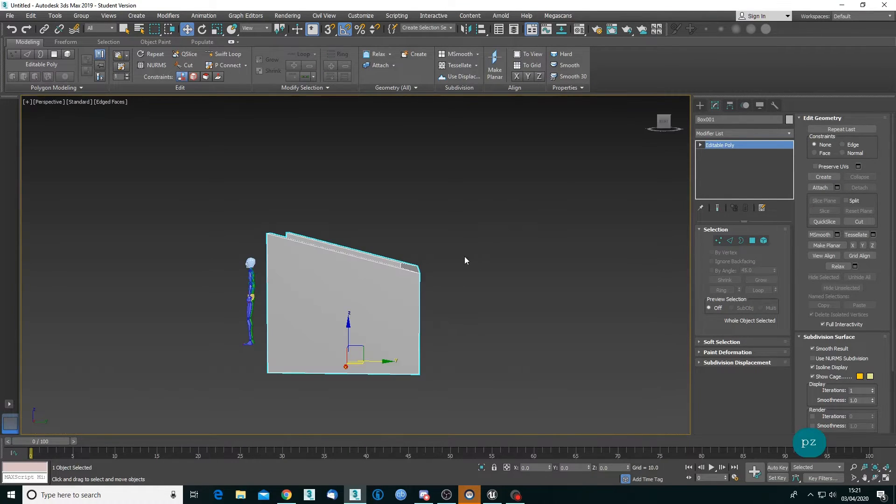
key(z)
alt+middle_drag(328, 268, 376, 278)
alt+middle_drag(398, 283, 424, 283)
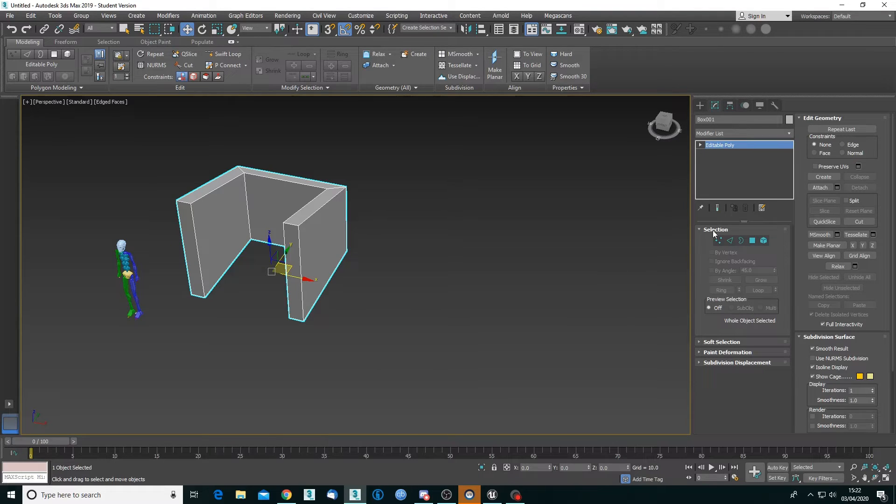
middle_drag(620, 235, 624, 235)
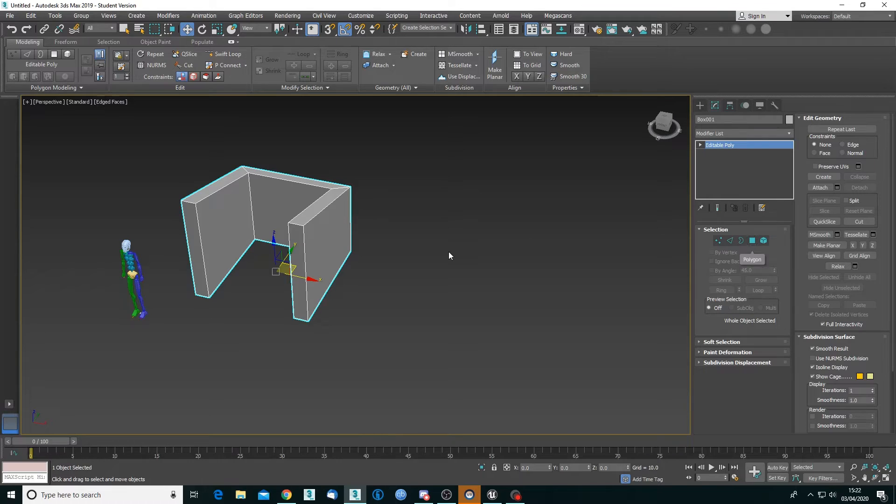
middle_drag(449, 251, 455, 246)
middle_drag(348, 243, 486, 257)
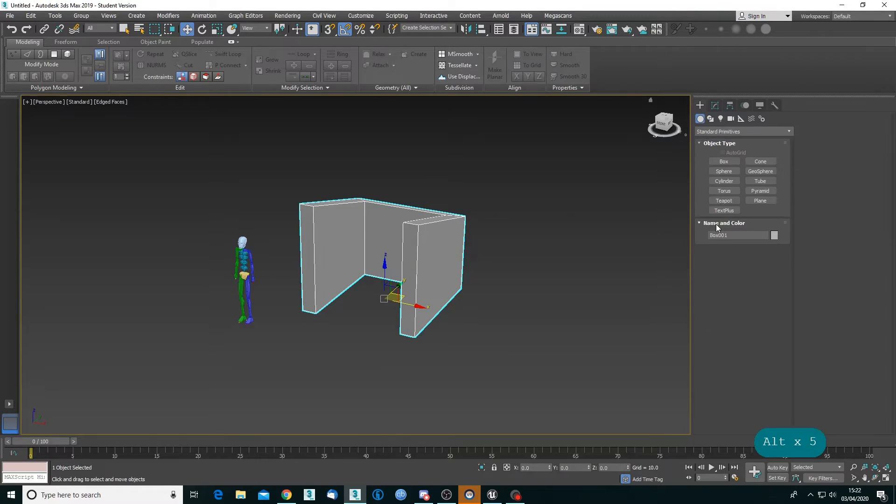
Create a flat box on the ground beside the walls, about 345 long, 268 wide and 7 high
click(723, 162)
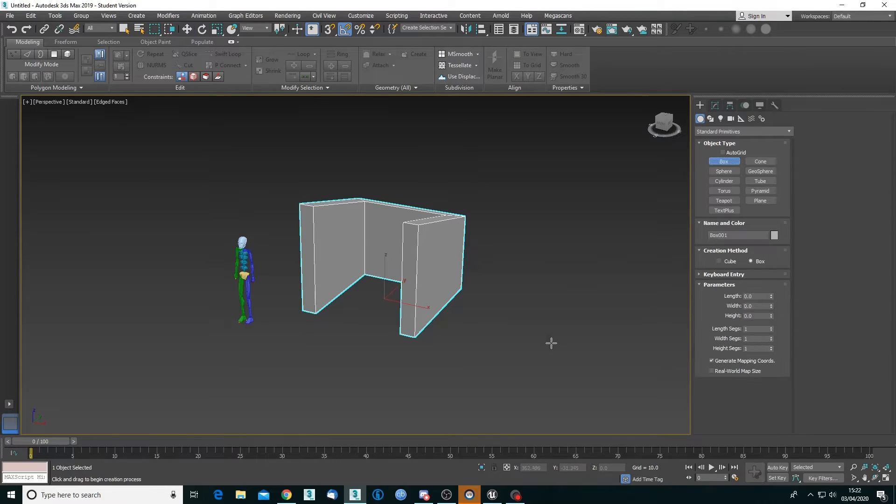
middle_drag(550, 344, 508, 272)
drag(479, 227, 559, 323)
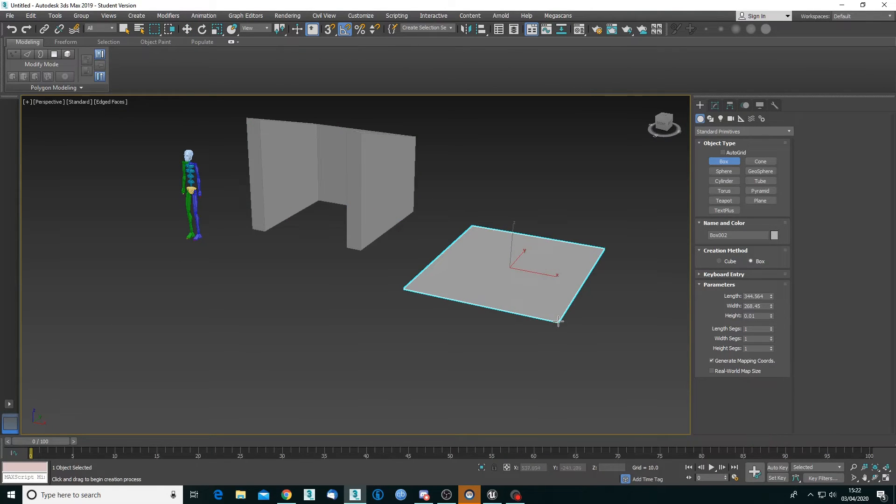
Set the flat box's length and width to 275 and its height to 1
click(755, 297)
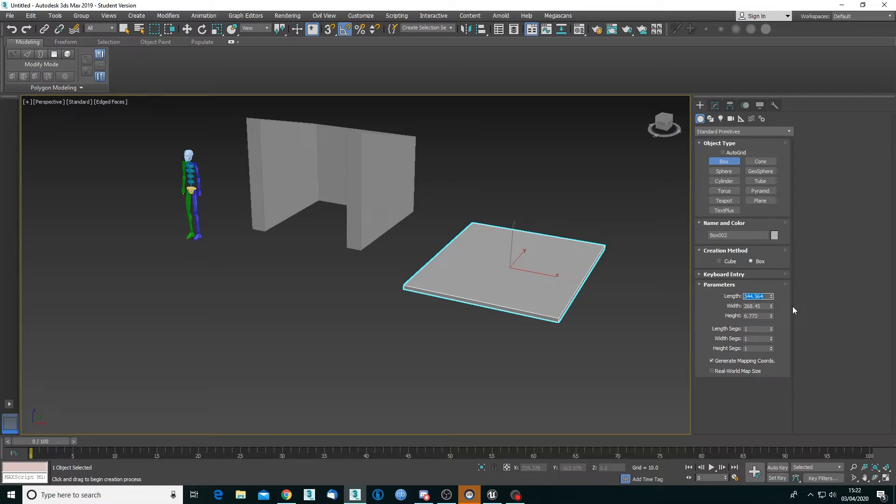
text(275)
key(Tab)
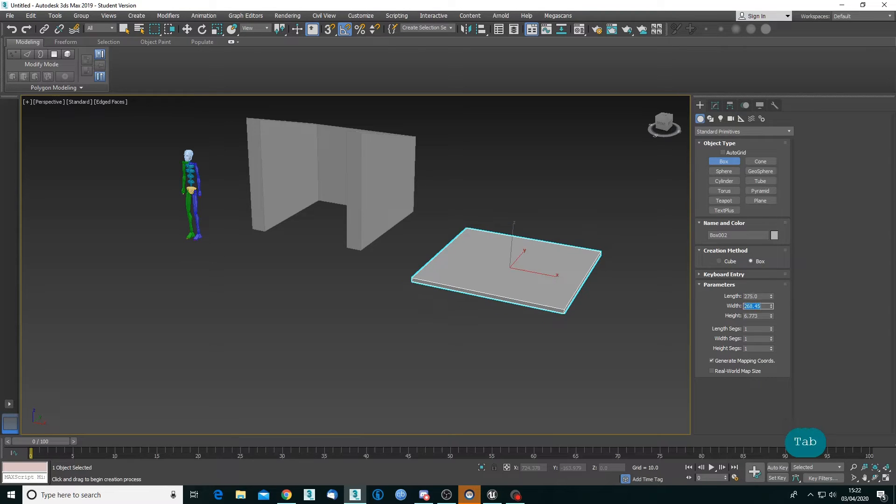
text(275)
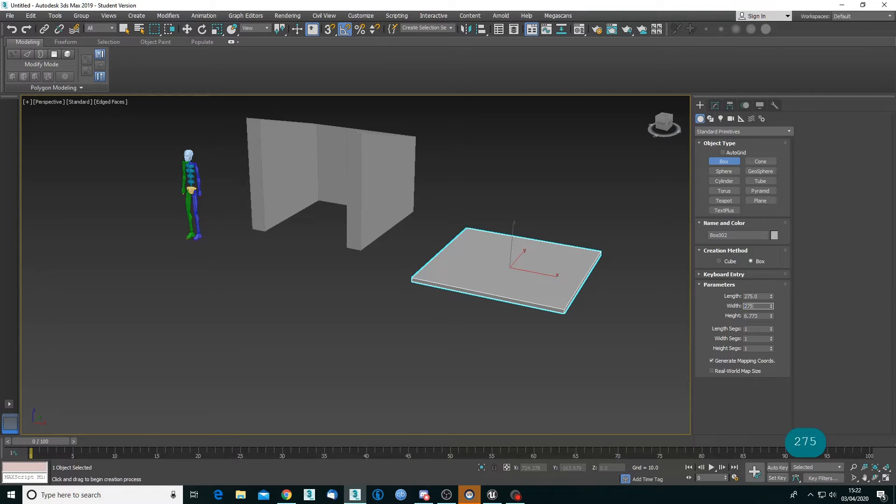
key(Tab)
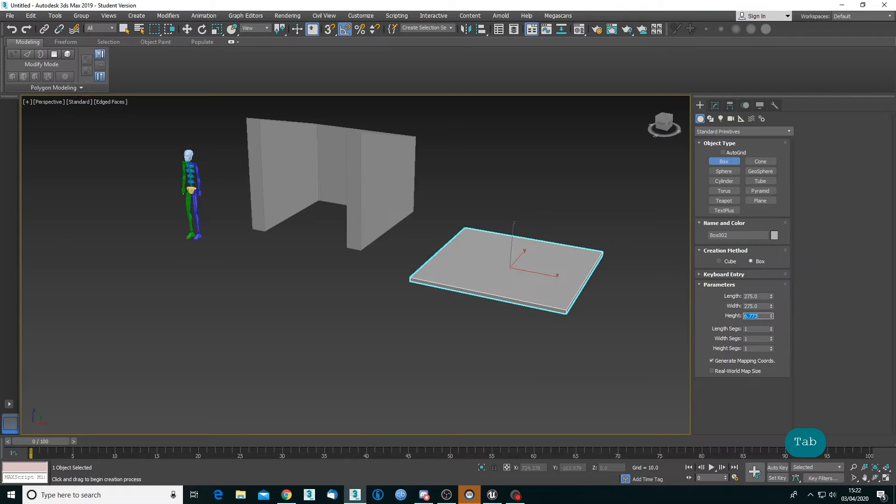
text(1)
key(Tab)
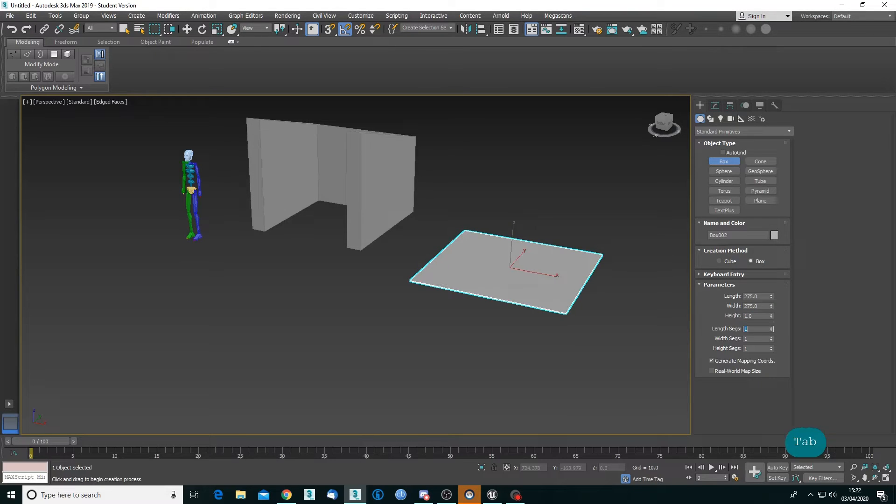
Try dividing the flat box into 10 length segments
alt+middle_drag(456, 335, 484, 350)
click(752, 330)
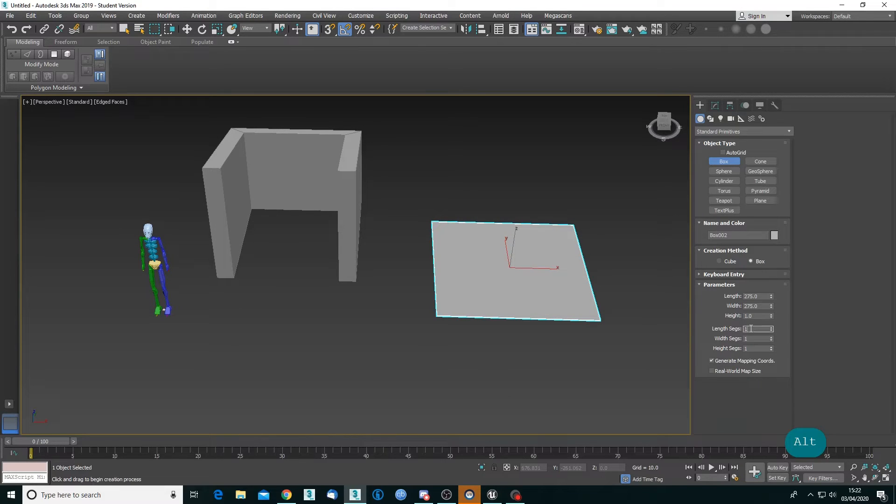
text(10)
key(Tab)
key(shift+Tab)
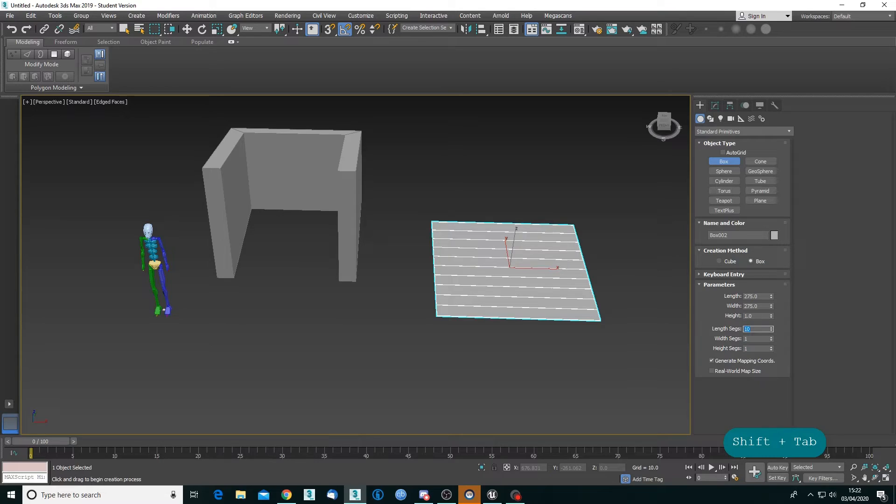
Set the flat box's length segments back to 1 and try 25 width segments
text(1)
key(Tab)
text(25)
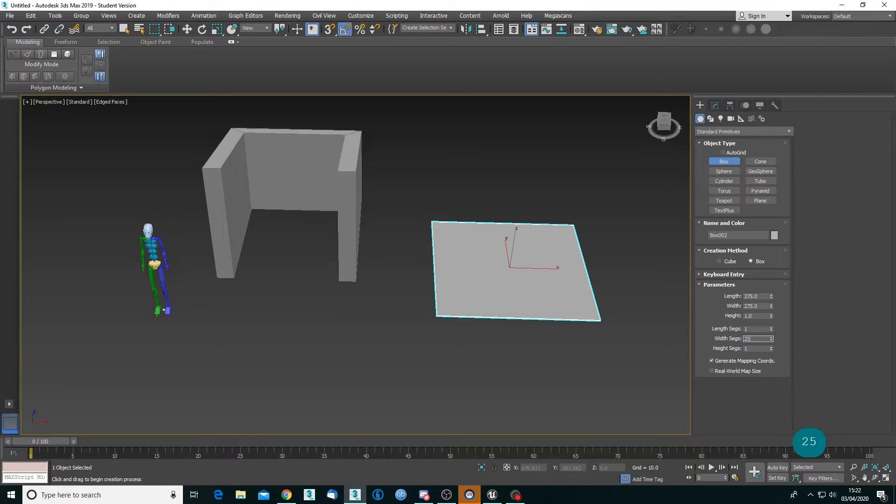
key(Tab)
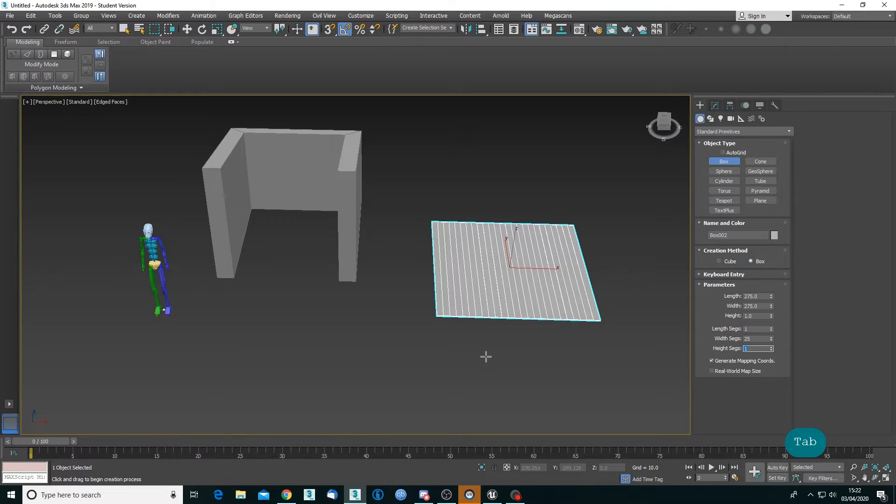
Set the flat box's width segments to 50
alt+middle_drag(486, 357, 484, 338)
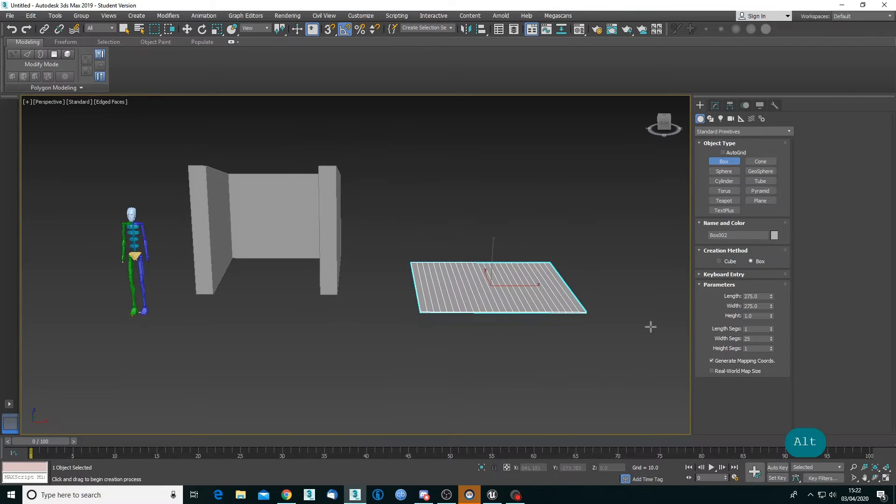
double_click(758, 338)
text(50)
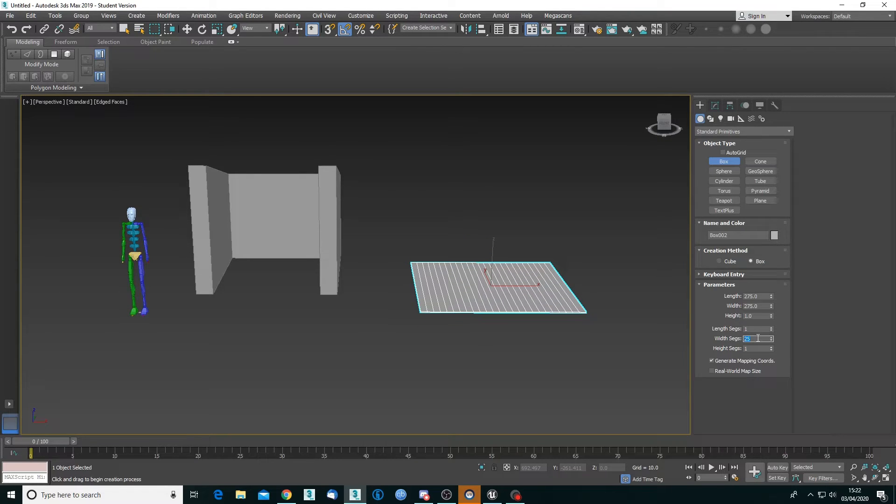
key(Tab)
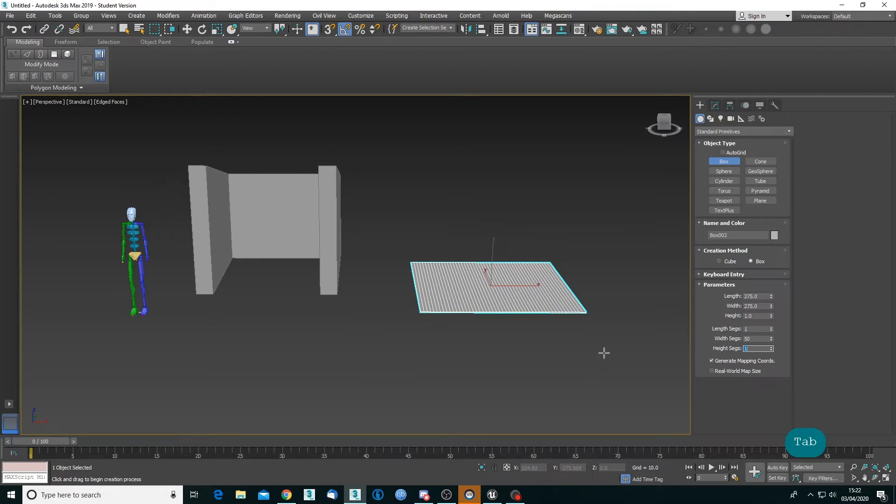
drag(604, 352, 538, 361)
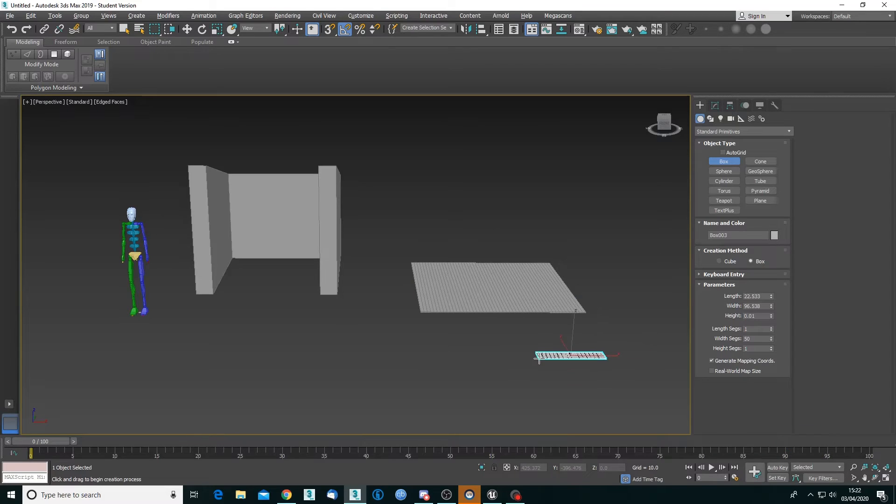
right_click(595, 356)
Leave box creation, select the three-walled room and add an Unwrap UVW modifier to it
alt+middle_drag(581, 328, 544, 356)
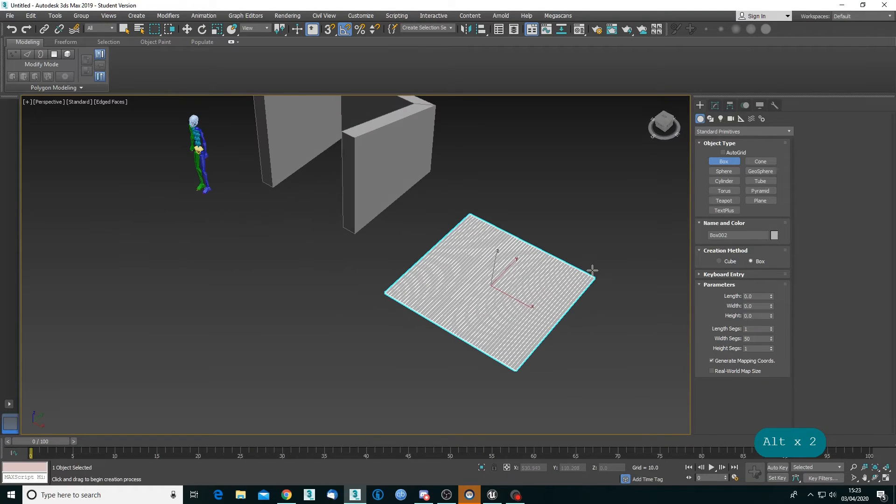
alt+middle_drag(380, 337, 455, 305)
scroll(476, 282, up, 3)
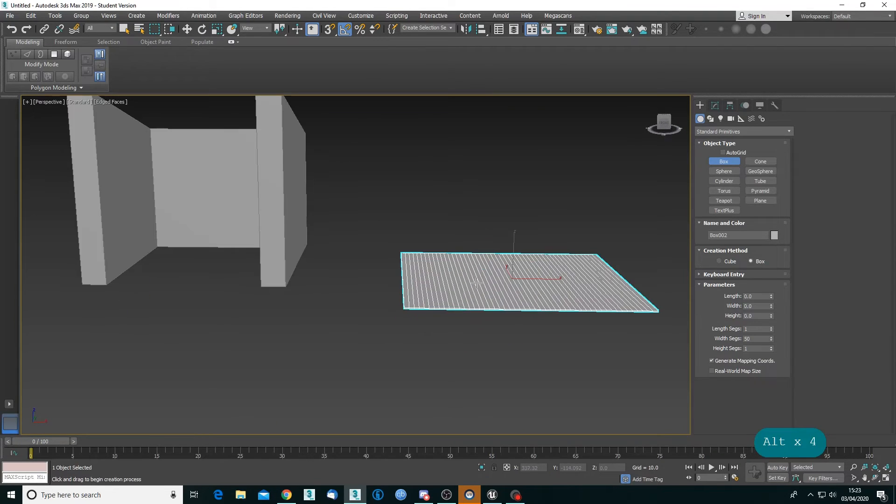
middle_drag(364, 286, 482, 341)
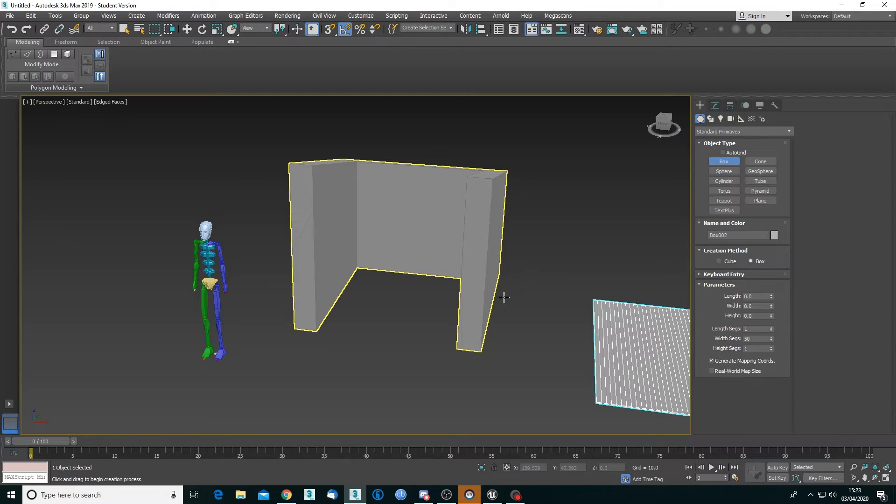
alt+middle_drag(392, 246, 400, 256)
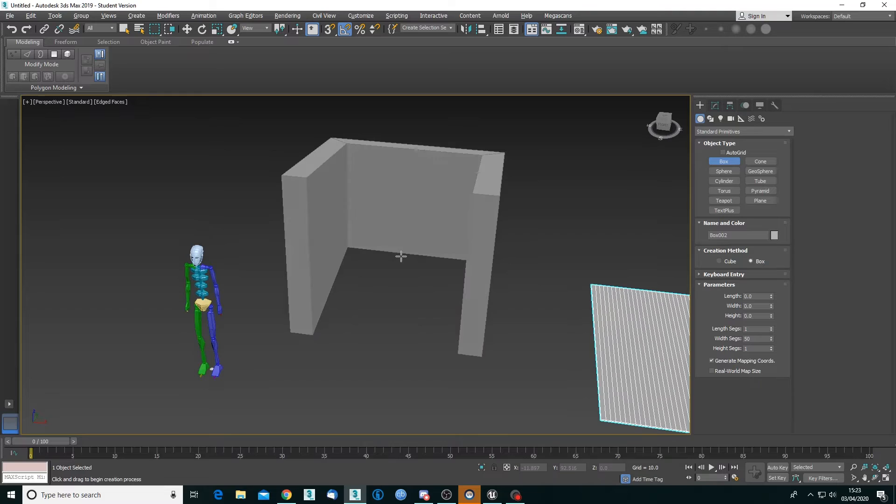
right_click(477, 218)
click(478, 218)
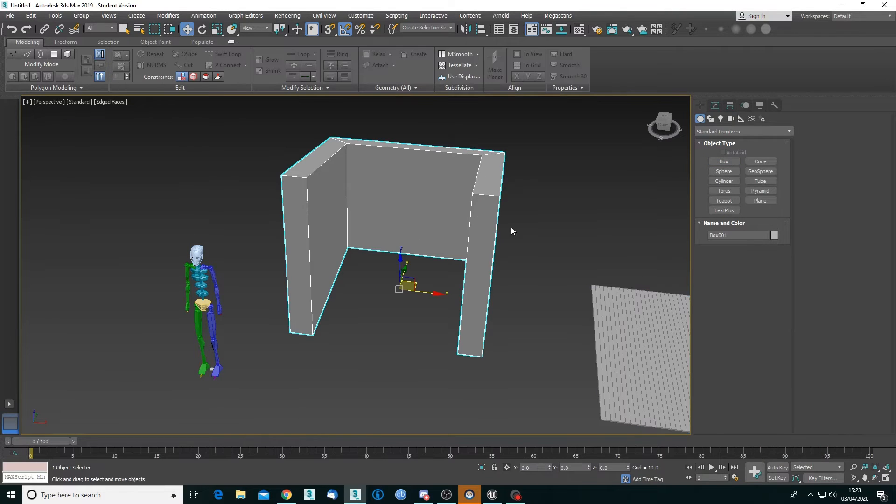
mouse_move(512, 227)
alt+middle_down()
mouse_move(497, 234)
mouse_move(532, 225)
mouse_move(502, 232)
alt+middle_up()
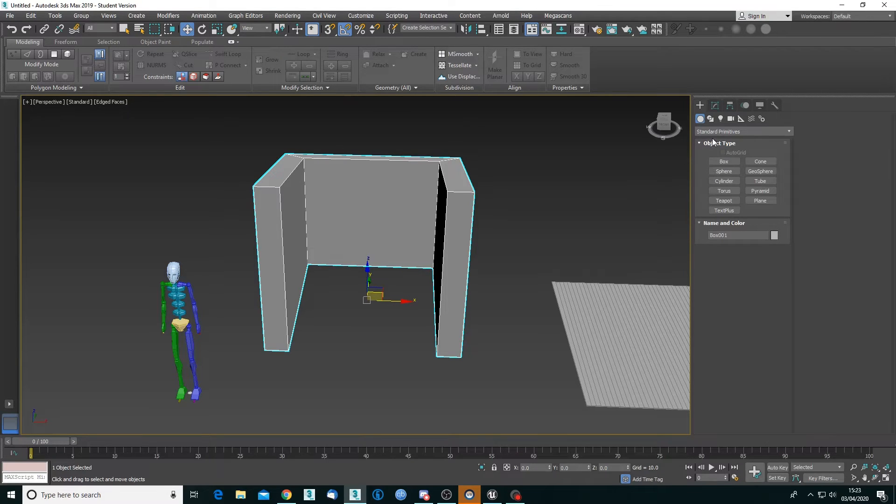
click(716, 106)
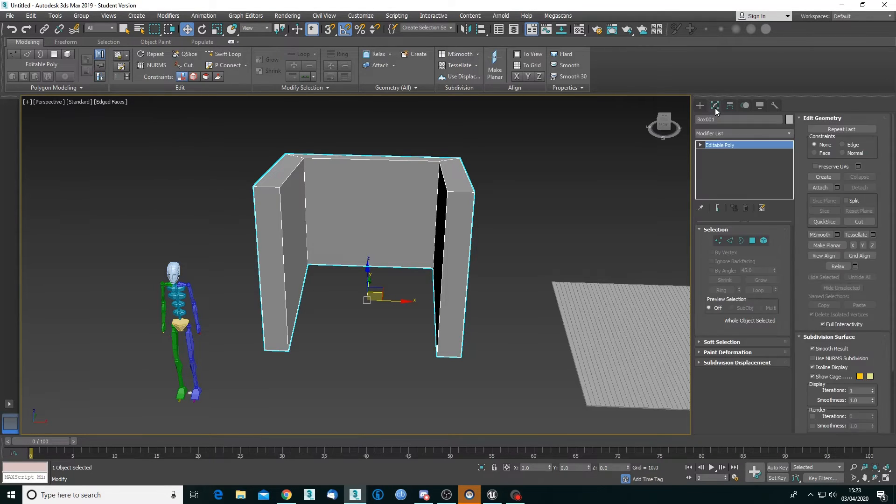
click(725, 134)
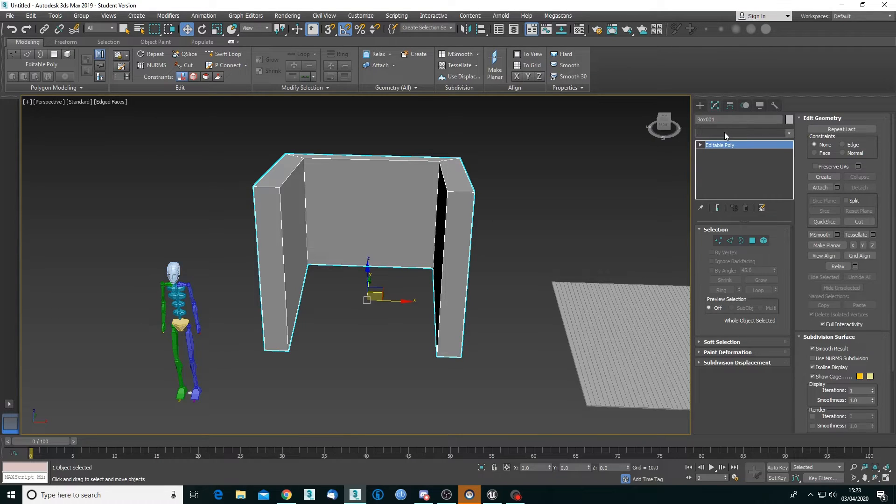
text(u)
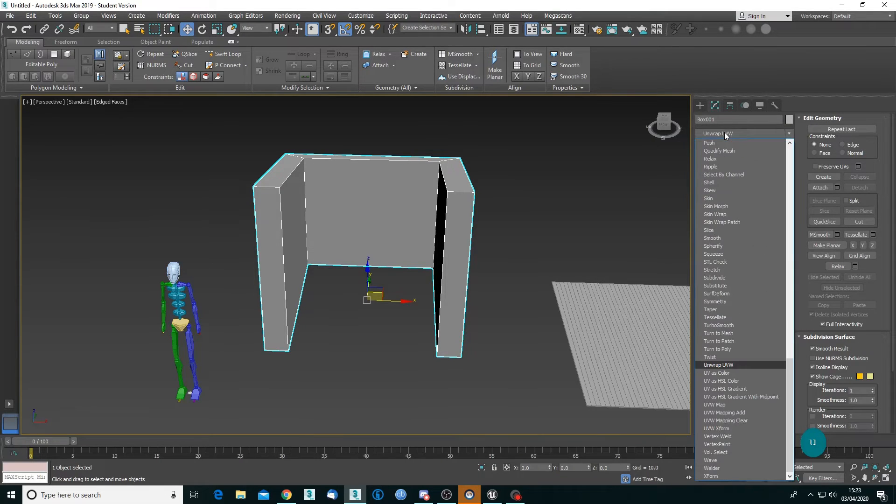
key(Return)
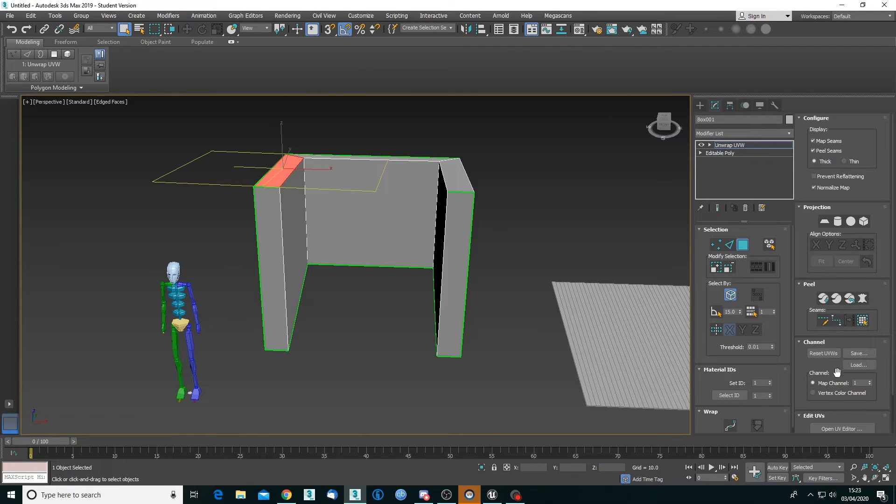
Open the room's UVs for editing and flatten-map all faces with a 45 polygon angle threshold and 0.001 spacing
click(840, 428)
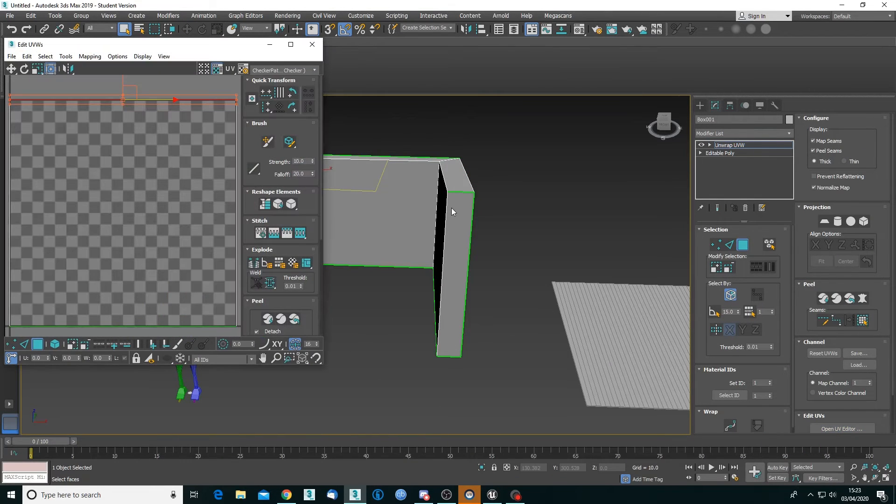
middle_drag(432, 245, 560, 254)
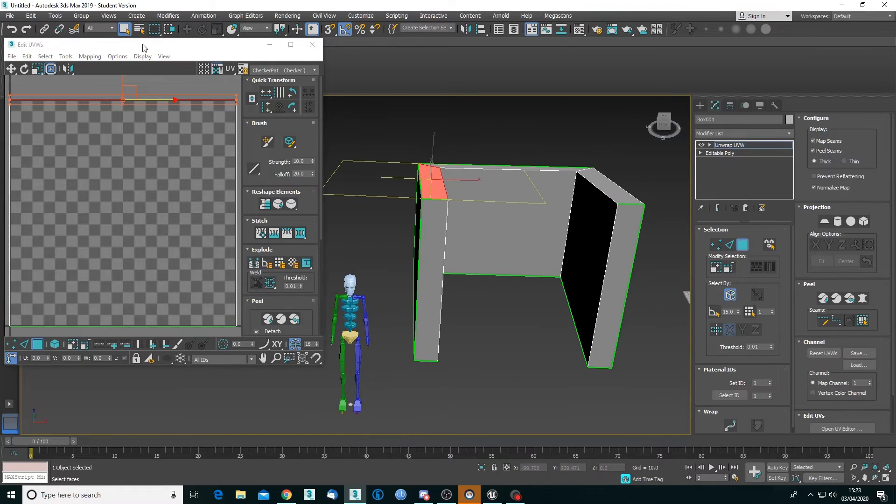
key(ctrl+a)
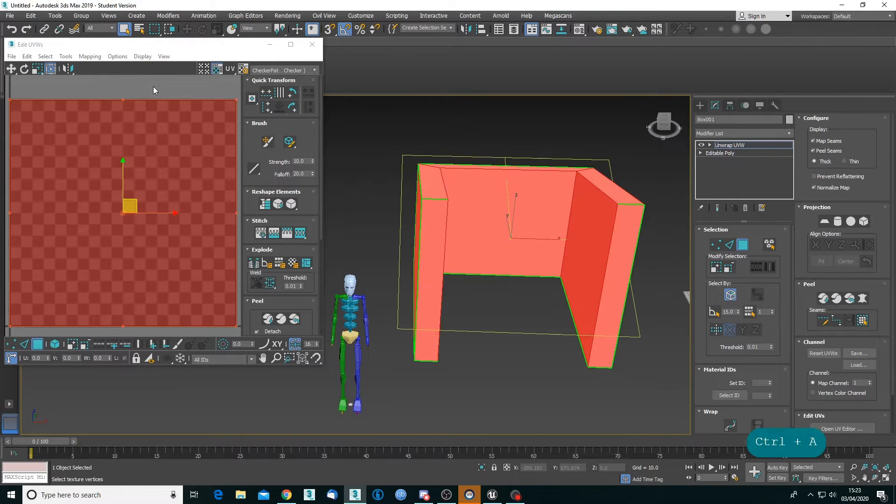
click(95, 58)
click(96, 66)
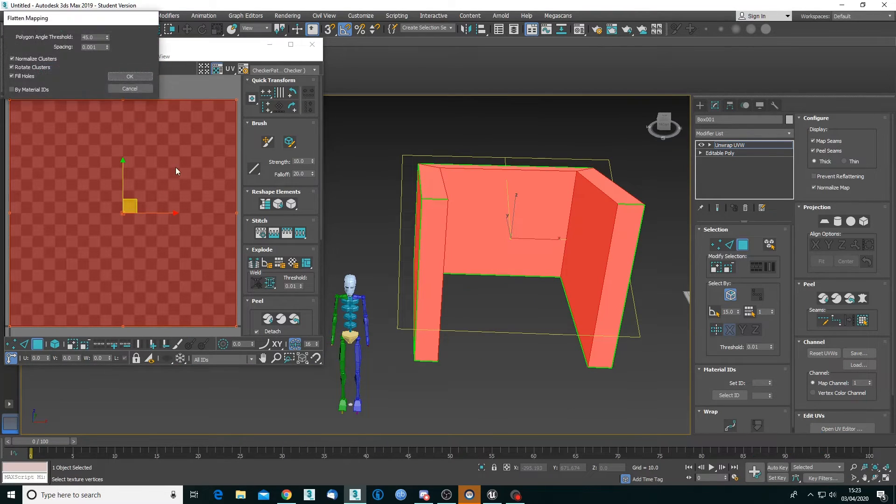
click(129, 76)
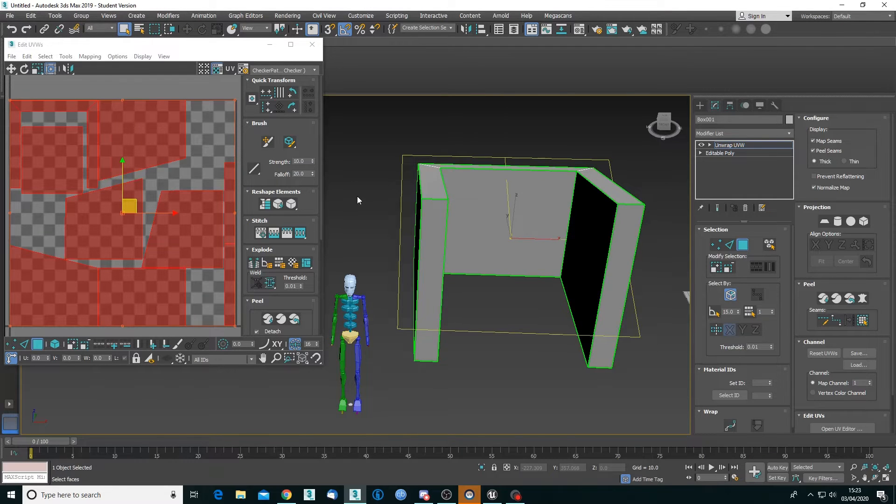
Select all of the room's UV islands and move them off the checker tile to its lower-left side
alt+middle_drag(358, 199, 411, 193)
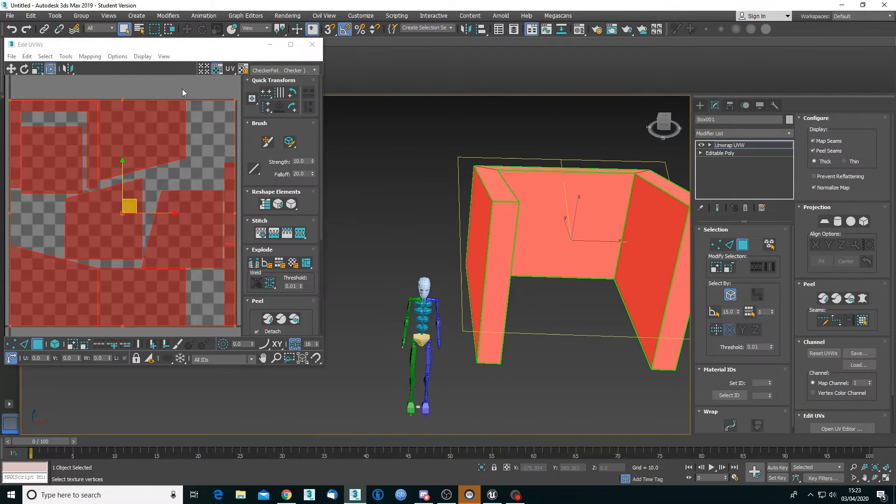
drag(166, 47, 266, 54)
scroll(244, 115, down, 3)
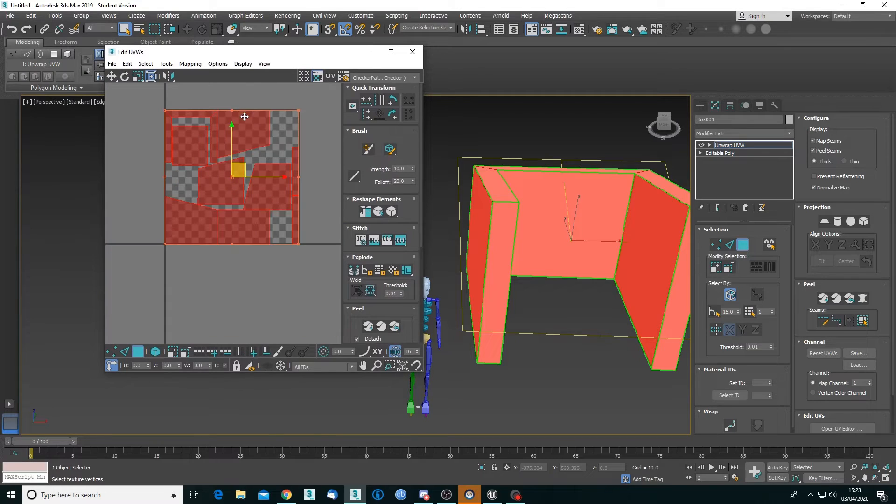
middle_drag(273, 149, 283, 175)
click(151, 122)
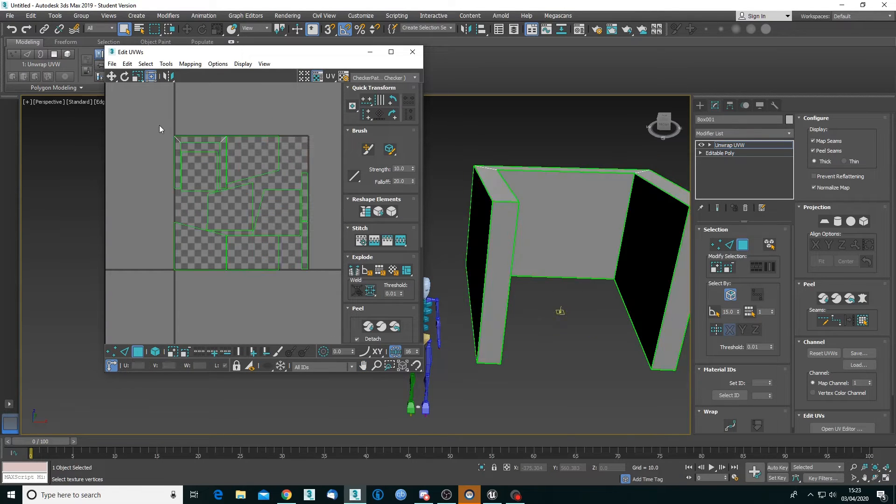
drag(152, 117, 318, 277)
drag(254, 189, 119, 244)
middle_drag(213, 219, 245, 224)
scroll(245, 224, down, 1)
scroll(244, 224, down, 1)
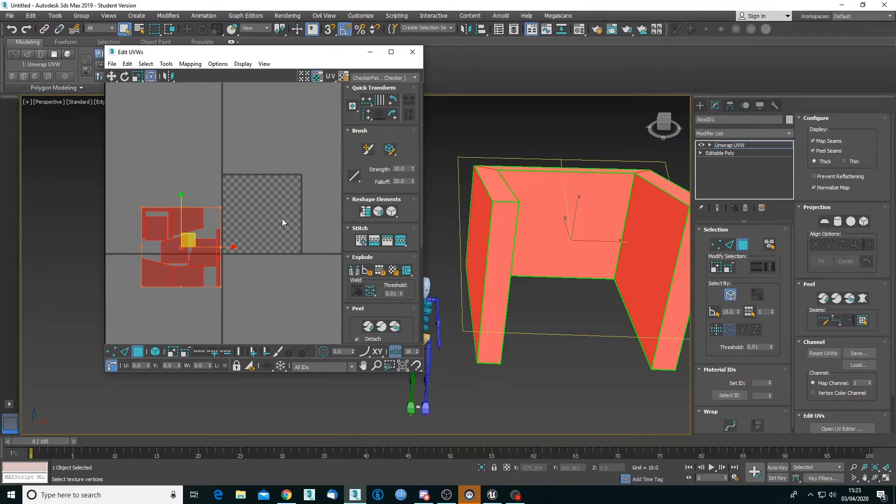
Select the outer face of the side wall nearest the biped and move its UV island below the checker tile
click(468, 384)
alt+middle_drag(471, 346, 495, 319)
click(503, 266)
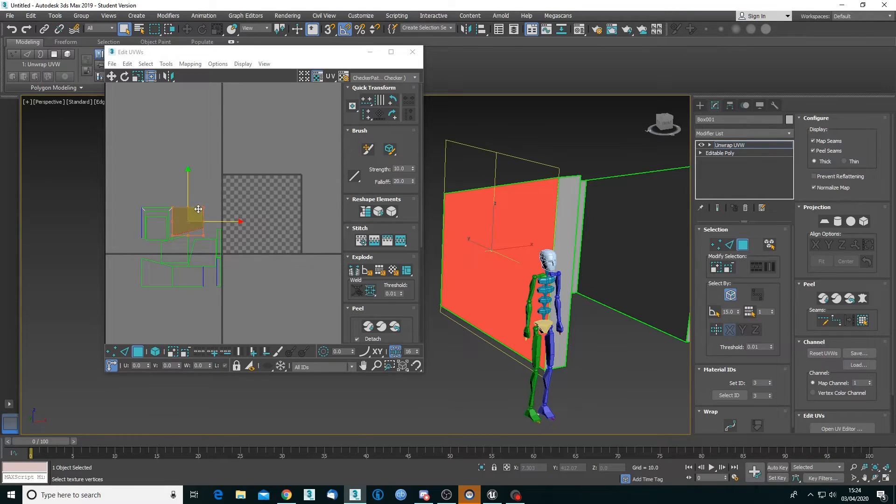
drag(198, 209, 264, 349)
Select that wall's narrow front end face and place its UV strip against the tall edge of the outer-face island
key(e)
click(565, 233)
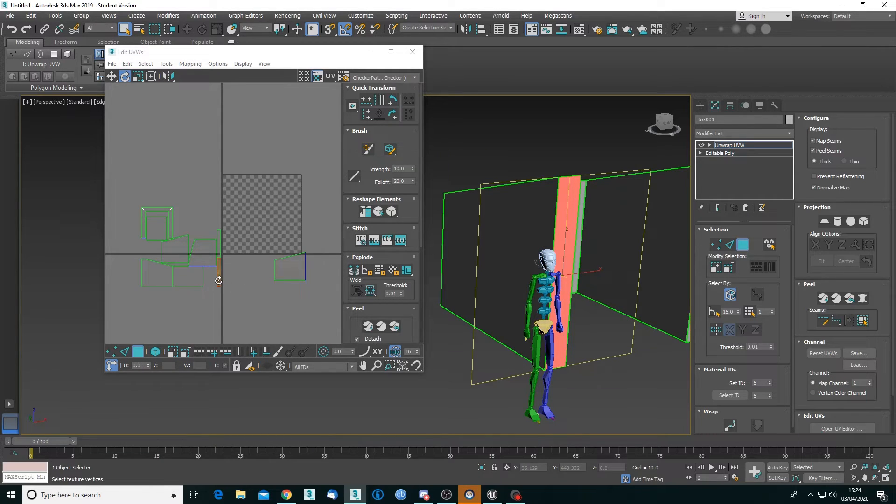
mouse_move(218, 281)
mouse_down()
mouse_move(254, 286)
mouse_move(184, 280)
mouse_move(217, 292)
mouse_up()
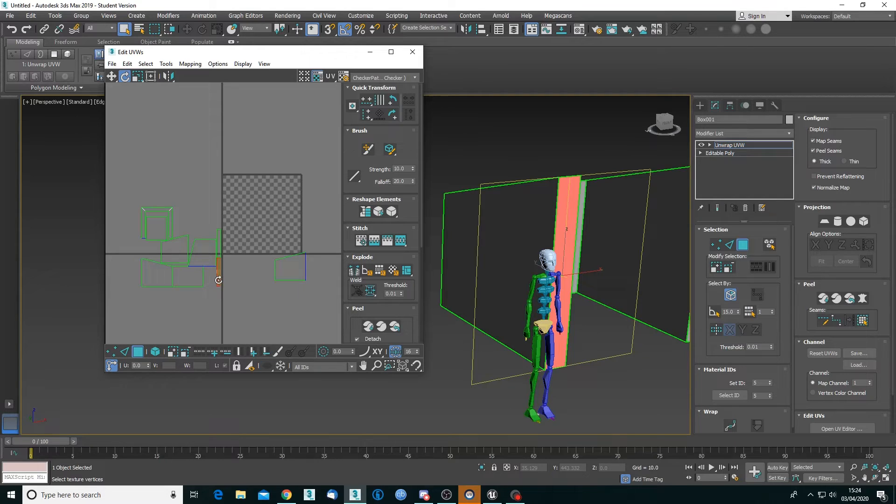
key(w)
key(w)
drag(219, 281, 313, 275)
scroll(313, 275, up, 7)
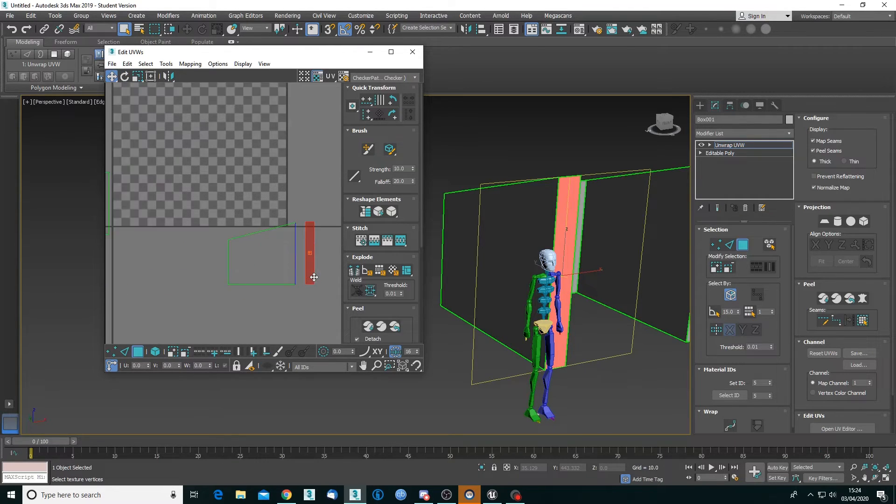
drag(309, 257, 297, 258)
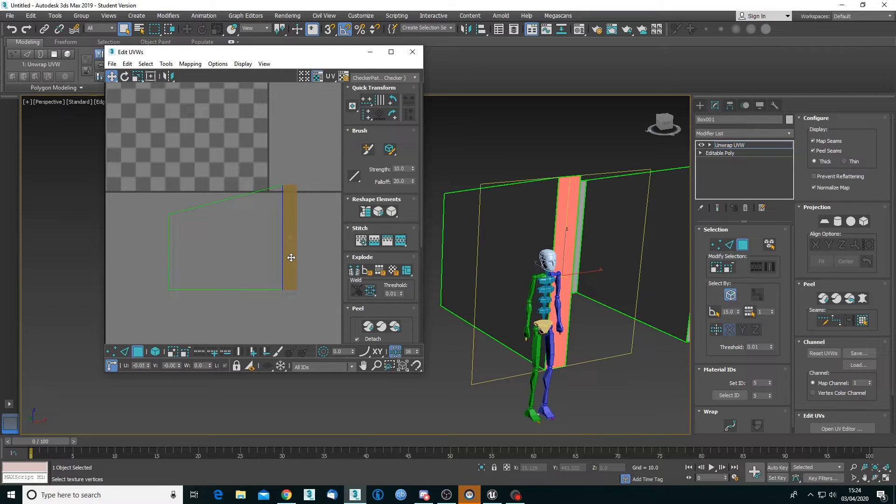
mouse_move(311, 227)
middle_down()
mouse_move(312, 252)
mouse_move(313, 244)
middle_up()
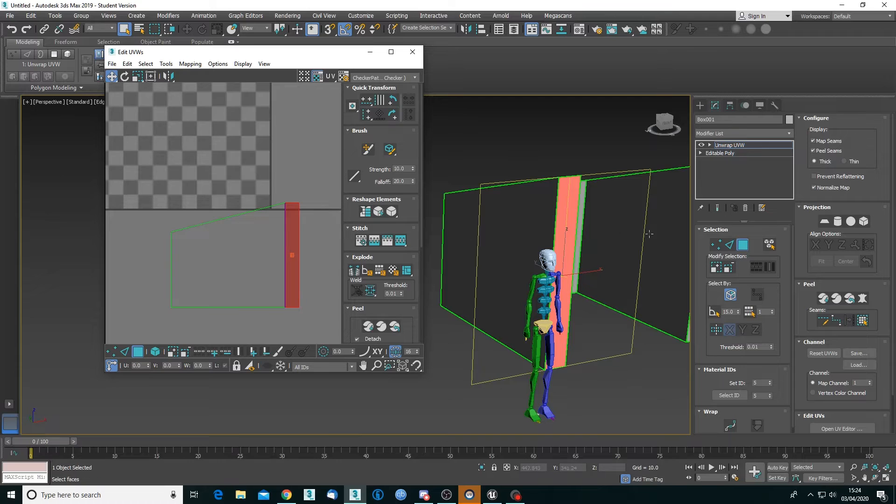
Target-weld the lower and upper UV vertices along the shared edge of the outer-face island and the end strip
click(716, 245)
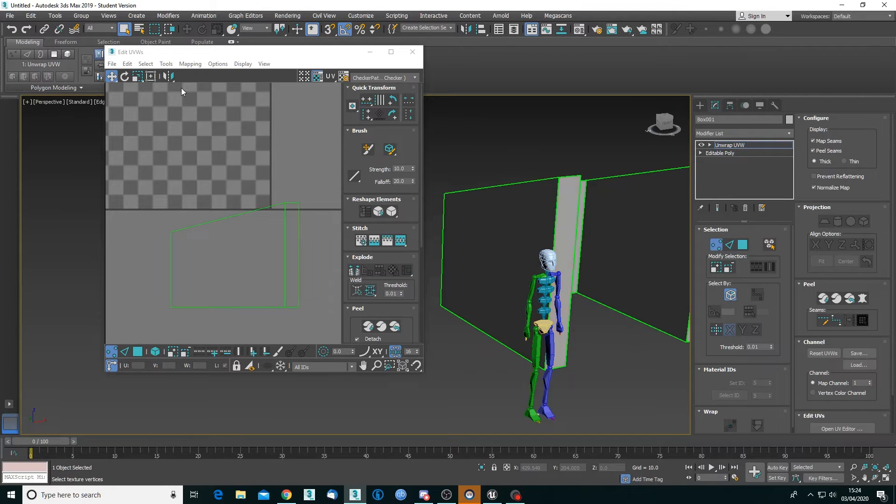
click(166, 64)
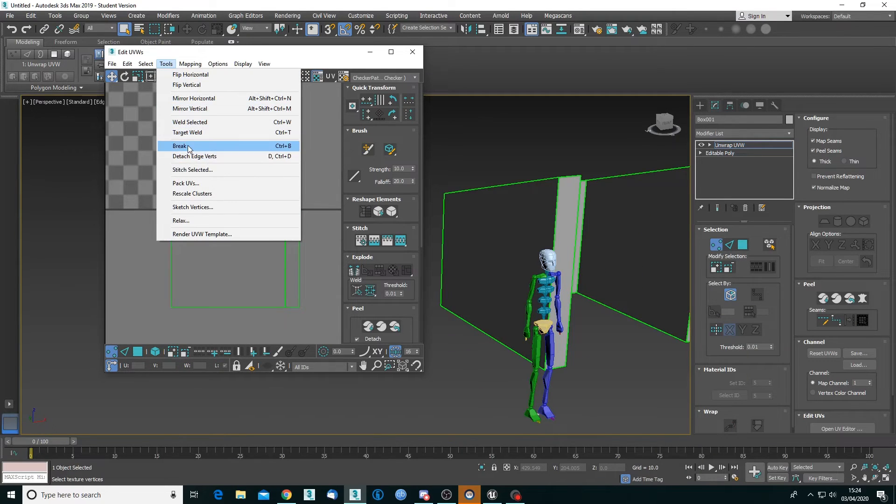
click(192, 132)
scroll(318, 254, up, 2)
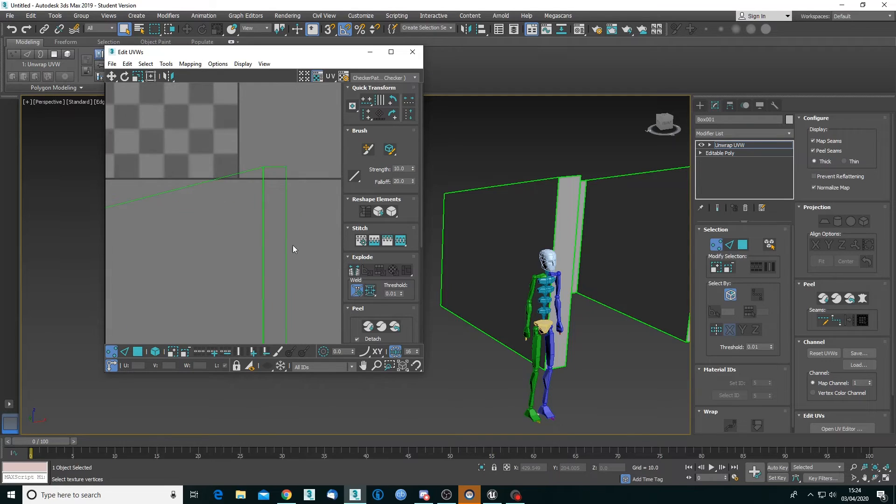
middle_drag(293, 246, 312, 106)
scroll(297, 195, up, 3)
middle_drag(294, 221, 285, 111)
click(267, 215)
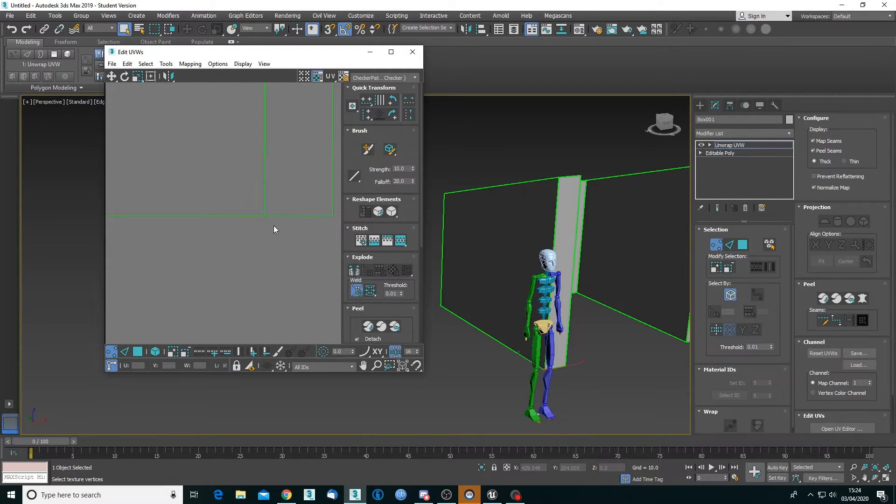
middle_drag(283, 151, 276, 287)
middle_drag(266, 122, 269, 280)
middle_drag(277, 117, 279, 261)
drag(263, 150, 261, 150)
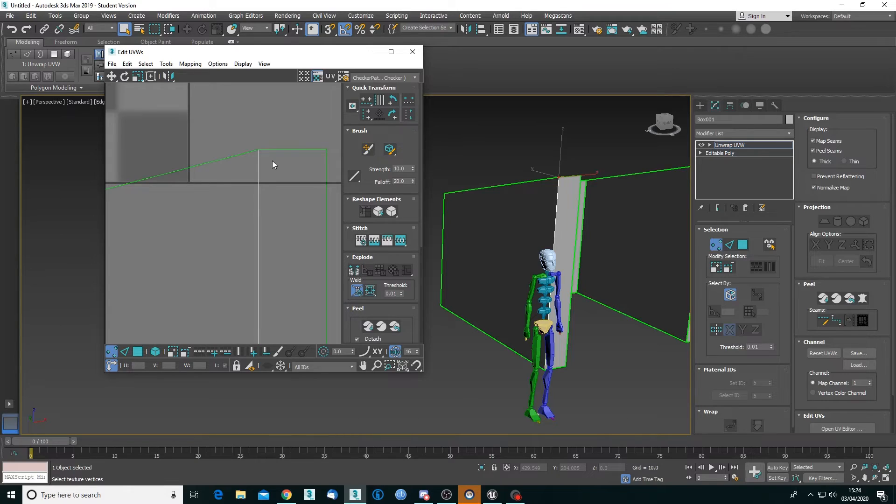
scroll(272, 163, down, 5)
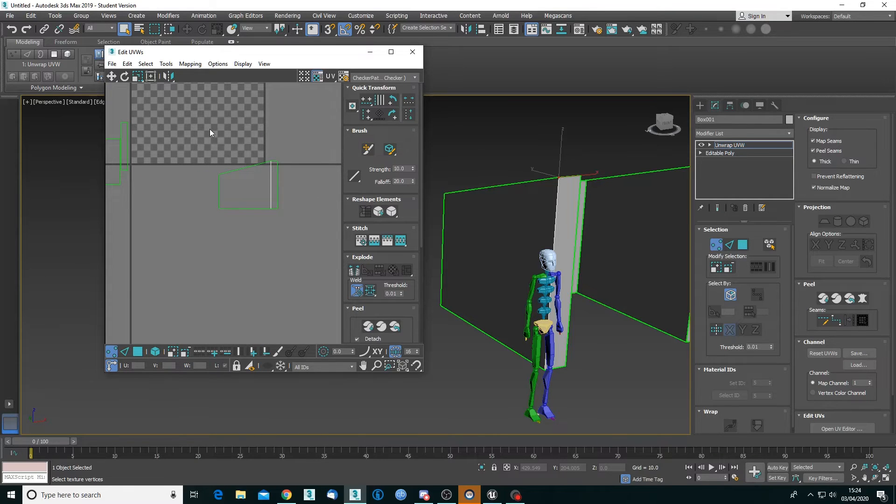
Select the same wall's inner face and move its UV island to just below the welded islands
click(111, 78)
middle_drag(183, 201, 225, 203)
alt+middle_drag(537, 300, 584, 321)
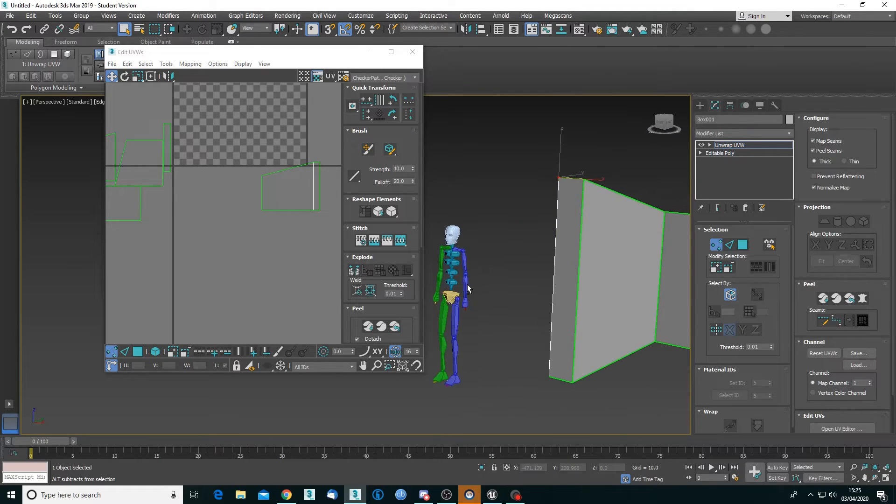
click(611, 326)
click(745, 247)
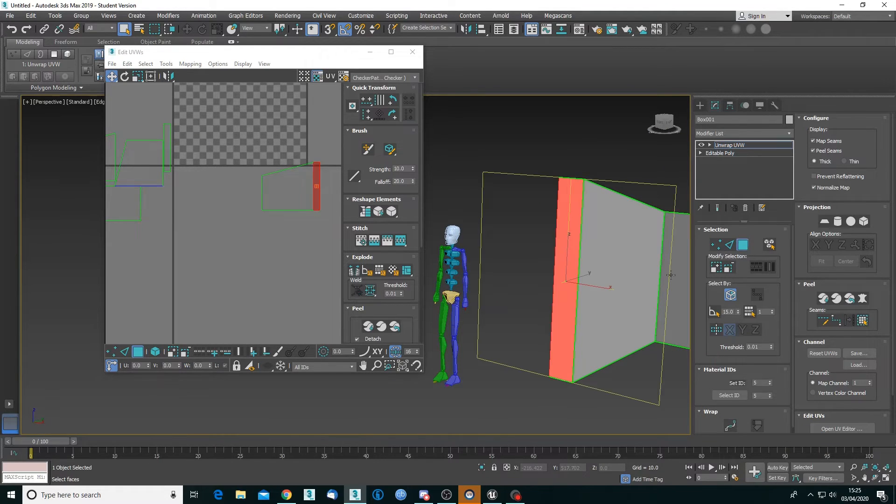
click(642, 290)
middle_drag(250, 274, 244, 309)
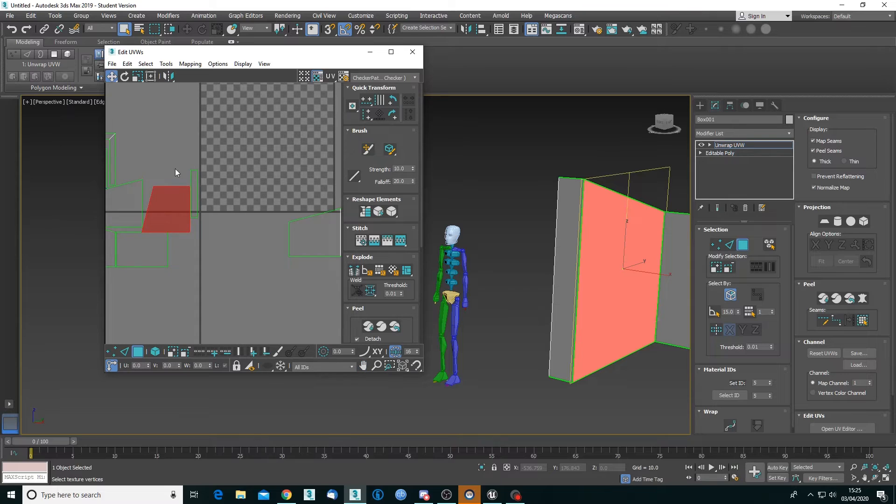
drag(174, 205, 316, 288)
middle_drag(314, 273, 254, 259)
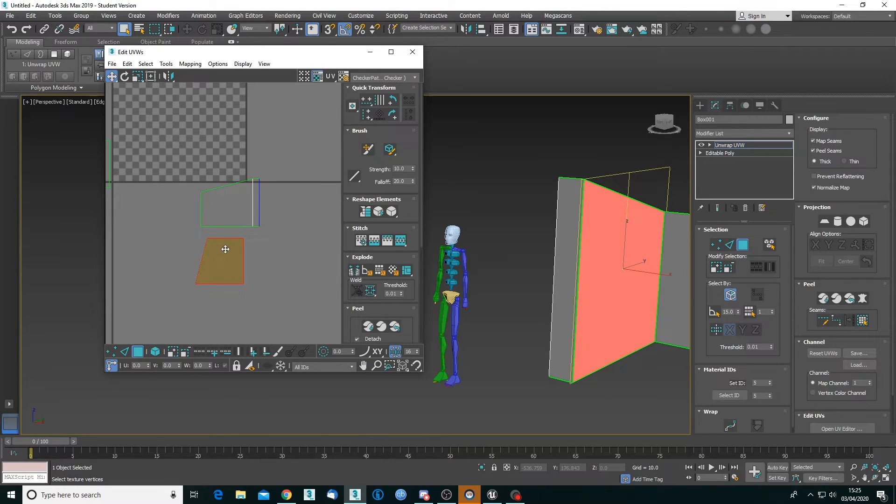
Move the two vertices on the inner-face UV island's straight vertical edge slightly outward to widen the island
middle_drag(225, 248, 233, 249)
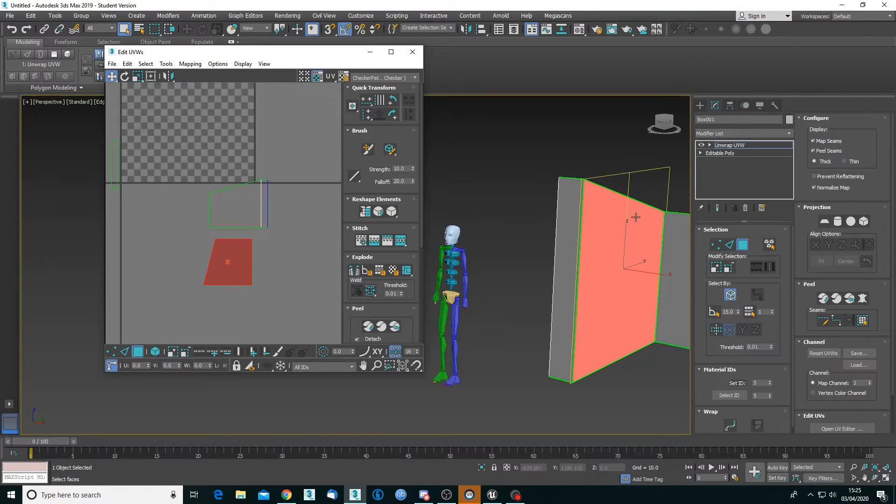
click(716, 245)
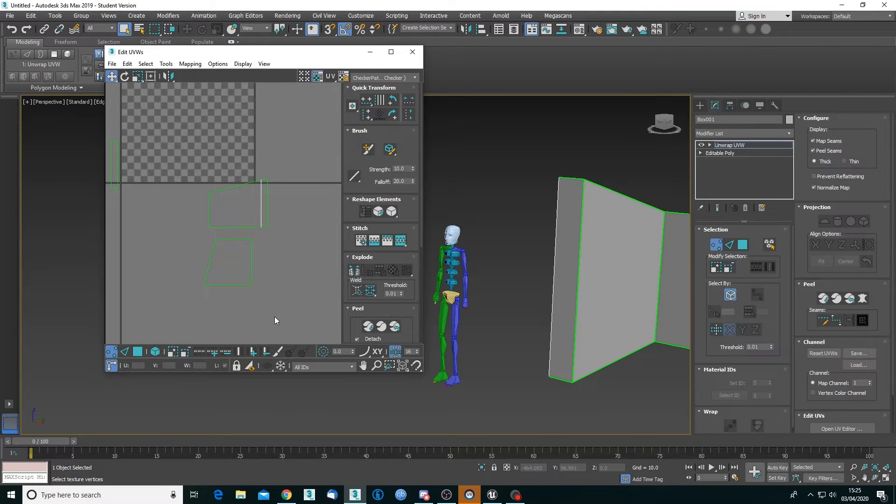
drag(274, 318, 237, 238)
mouse_move(249, 284)
mouse_down()
mouse_move(162, 282)
mouse_move(256, 286)
mouse_up()
Try to flip the inner-face island by moving its two slanted-edge vertices past the opposite edge, and undo those moves
drag(215, 241, 298, 240)
drag(192, 270, 300, 285)
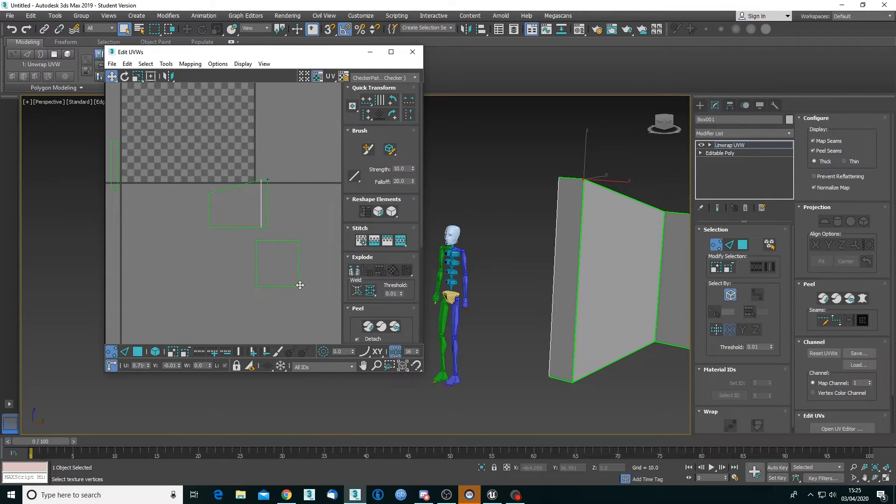
drag(300, 286, 283, 215)
key(ctrl+z)
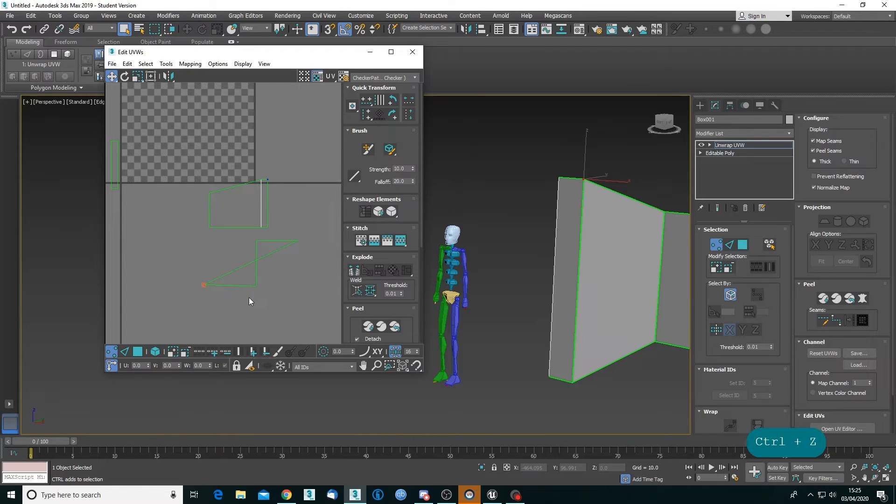
key(ctrl+z)
key(ctrl+z)
key(ctrl+z)
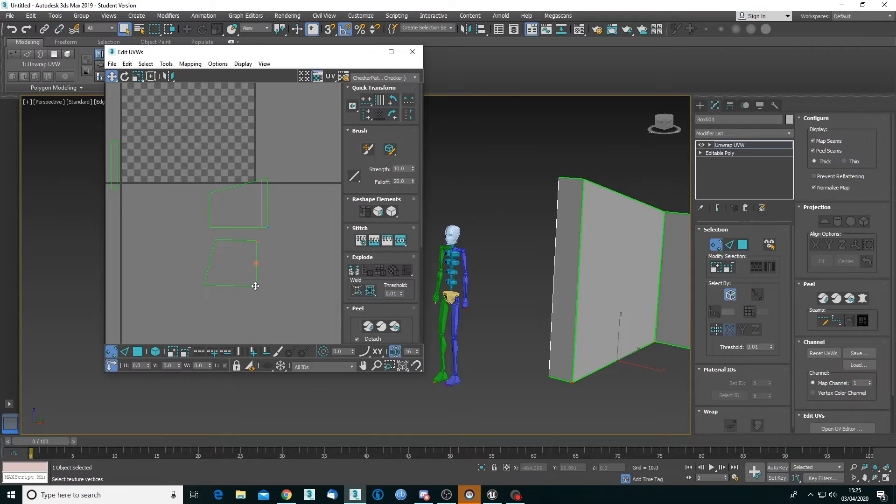
Match the inner-face island's corners against the welded strip, and rotate the whole island about 90 degrees clockwise so its longest edge stands upright
click(247, 300)
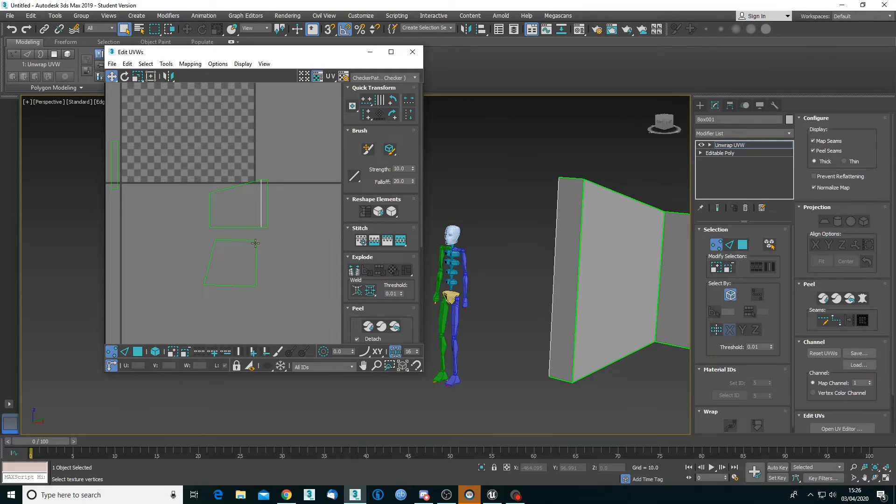
click(256, 243)
click(220, 282)
click(205, 284)
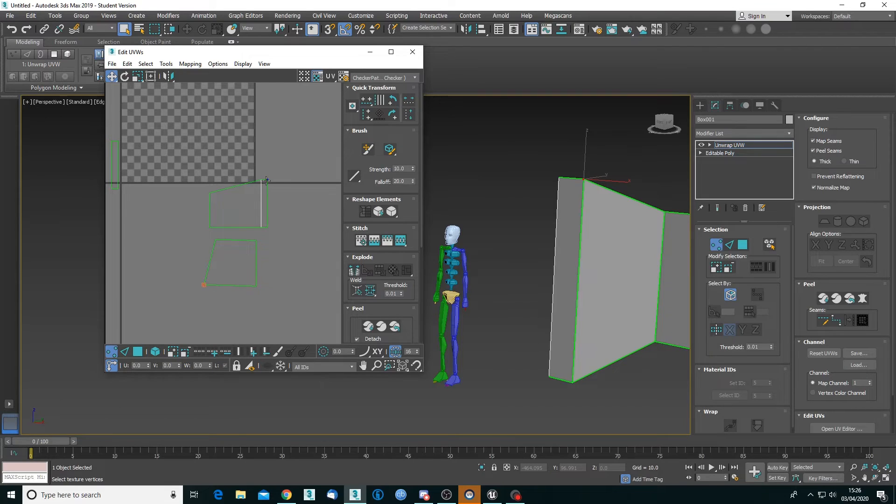
click(216, 241)
click(257, 287)
click(124, 78)
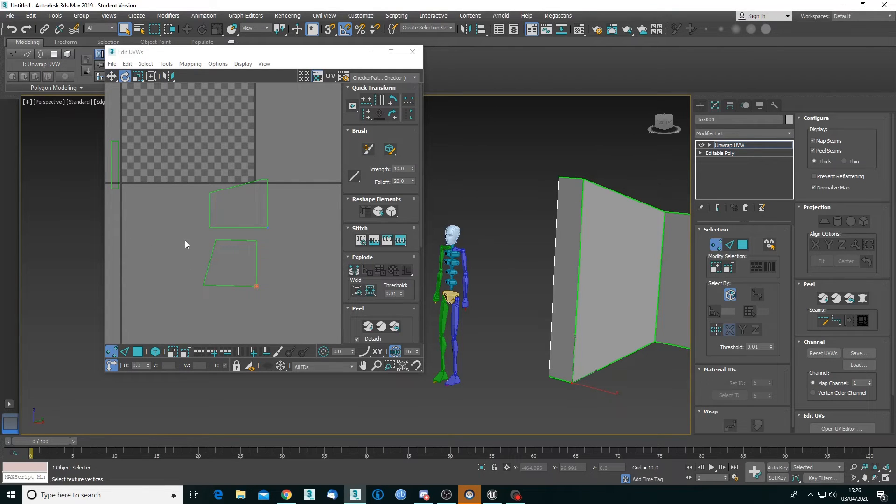
drag(187, 240, 192, 307)
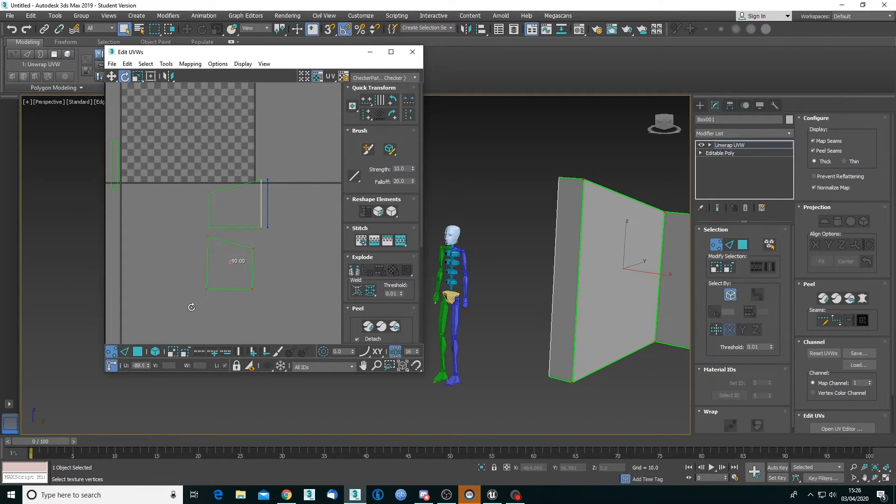
key(a)
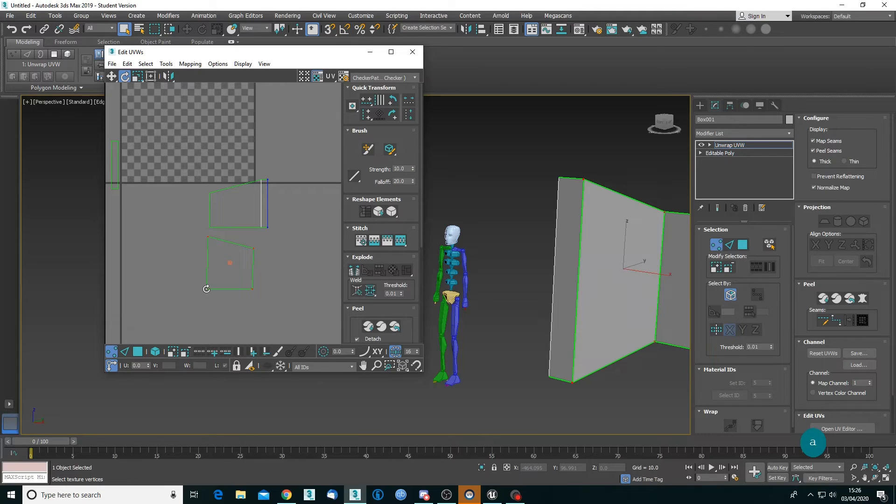
drag(206, 289, 206, 290)
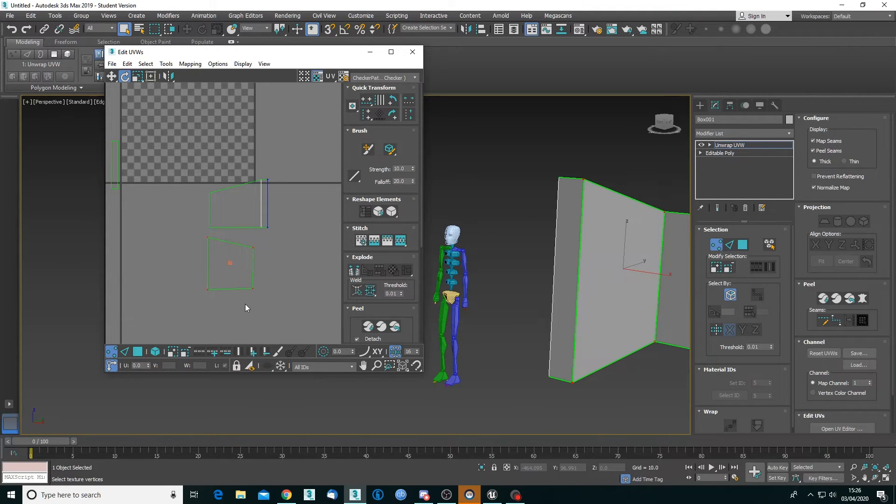
key(q)
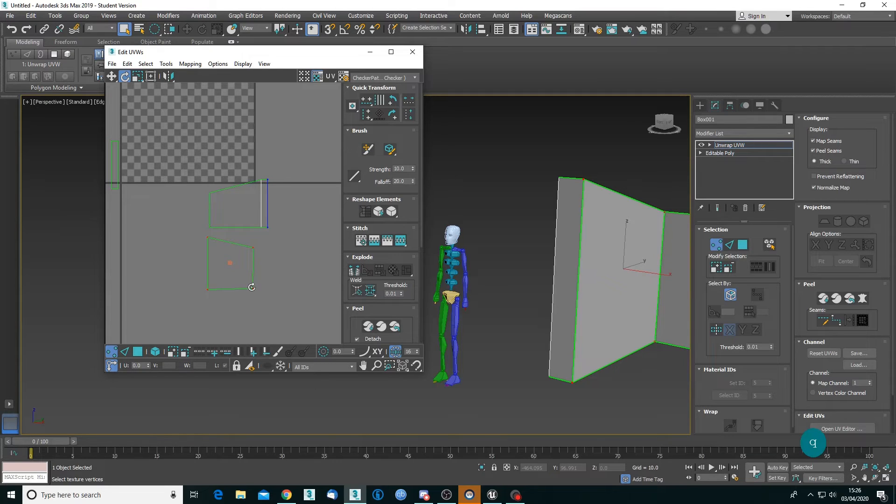
Move the rotated inner-face island beside the free edge of the end strip, with their tall edges facing
click(112, 76)
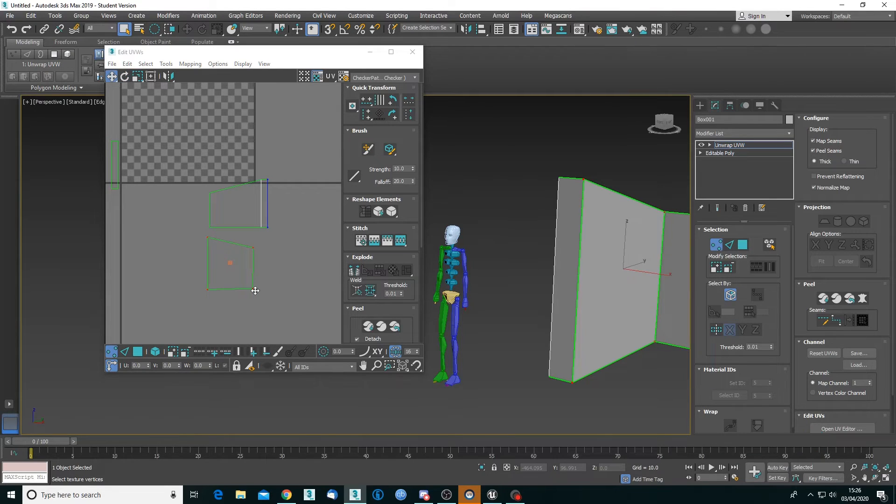
drag(252, 286, 316, 226)
scroll(276, 252, up, 2)
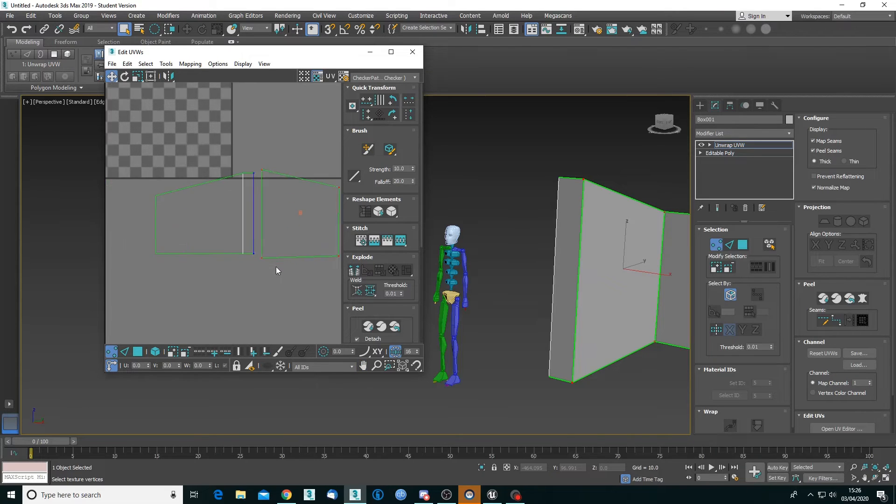
scroll(277, 248, up, 1)
scroll(261, 255, up, 1)
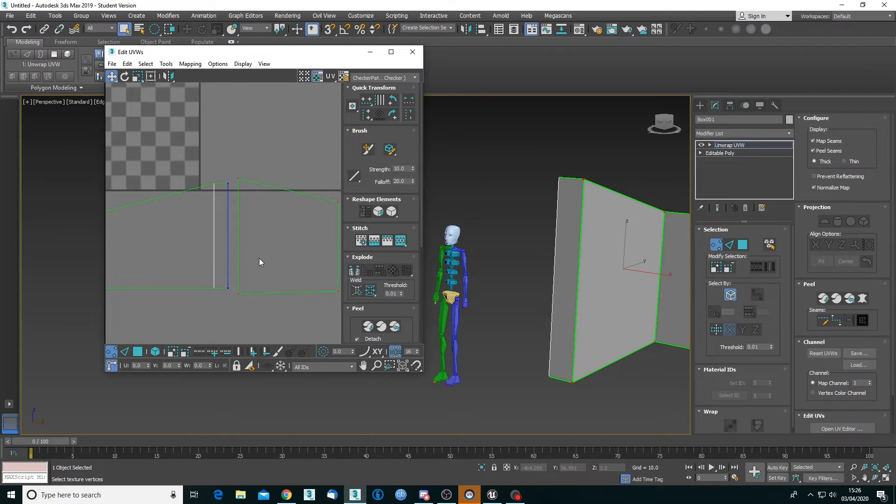
Target-weld the inner-face island's upper and lower tall-edge vertices to the matching vertices of the end strip
click(256, 200)
drag(232, 165, 248, 189)
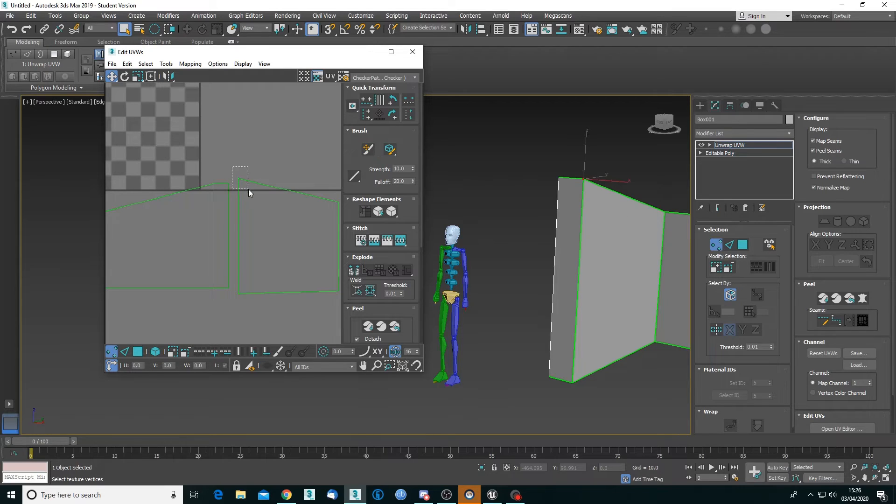
key(ctrl+t)
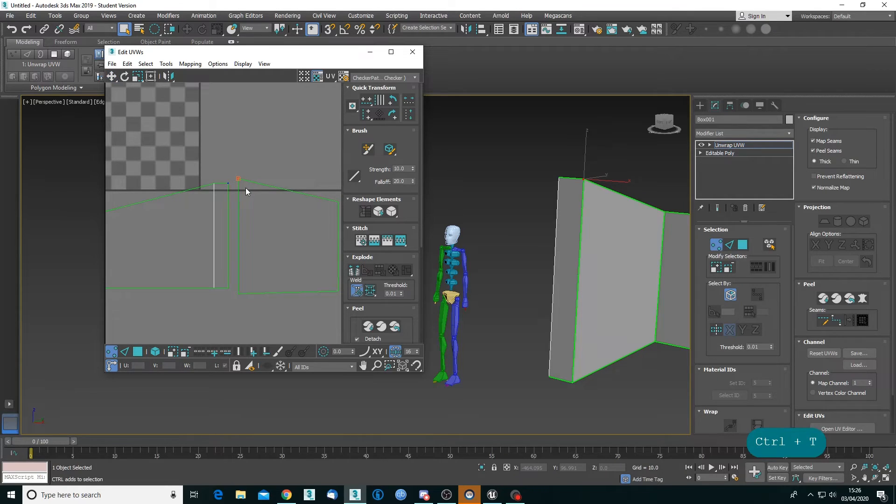
drag(239, 182, 228, 184)
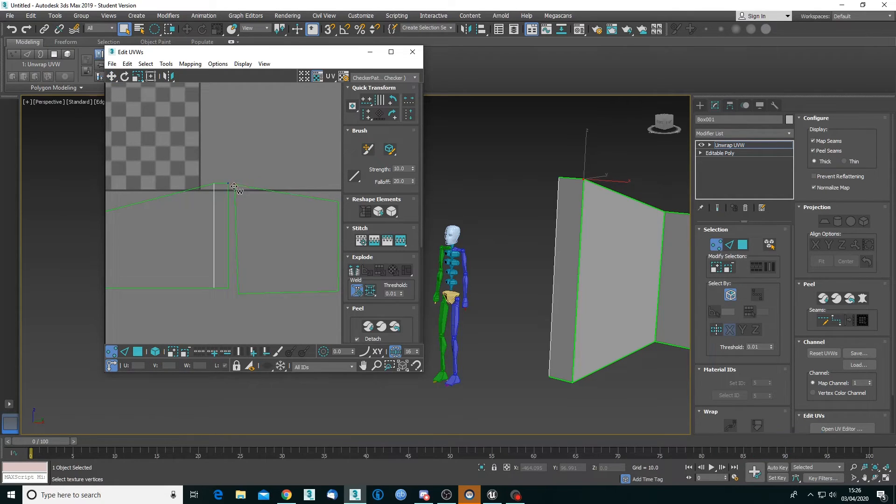
drag(237, 293, 228, 288)
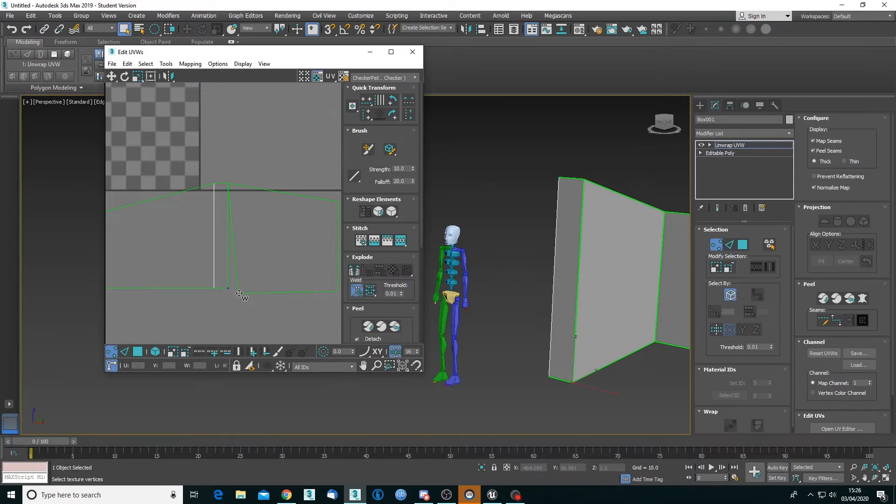
middle_drag(268, 291, 260, 291)
scroll(255, 292, down, 2)
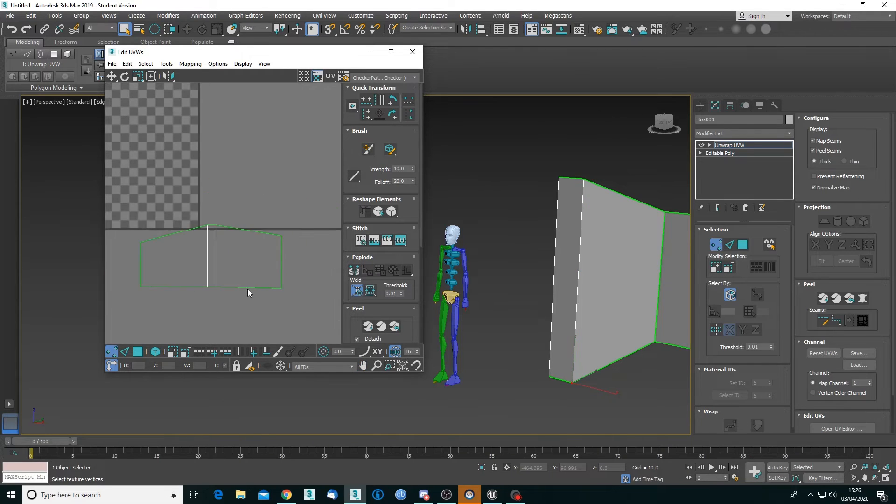
Nudge the inner-face island's two outer corner vertices to line up with the heights of the outer-face island
right_click(300, 243)
drag(285, 251, 280, 240)
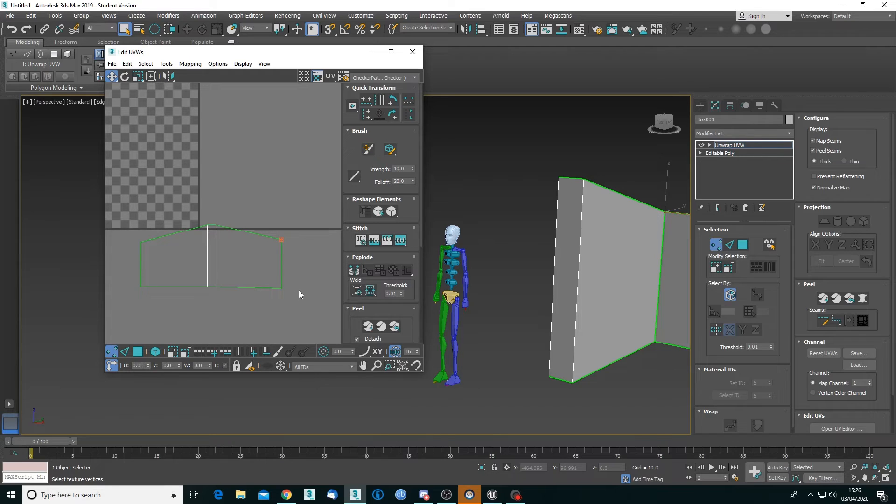
click(284, 290)
drag(281, 290, 280, 288)
Select the complete welded side-wall island and move it onto the lower part of the checker tile
scroll(248, 284, down, 5)
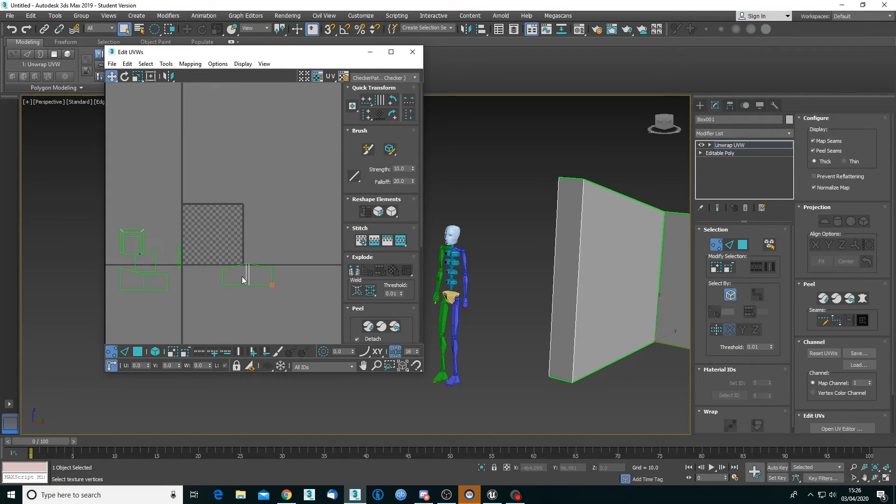
drag(213, 253, 233, 263)
middle_drag(208, 307, 229, 295)
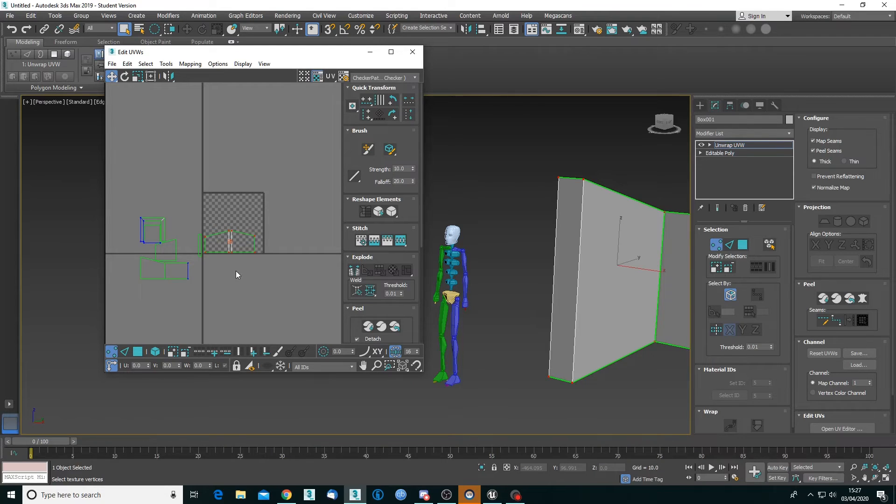
scroll(236, 270, up, 2)
middle_drag(216, 274, 252, 277)
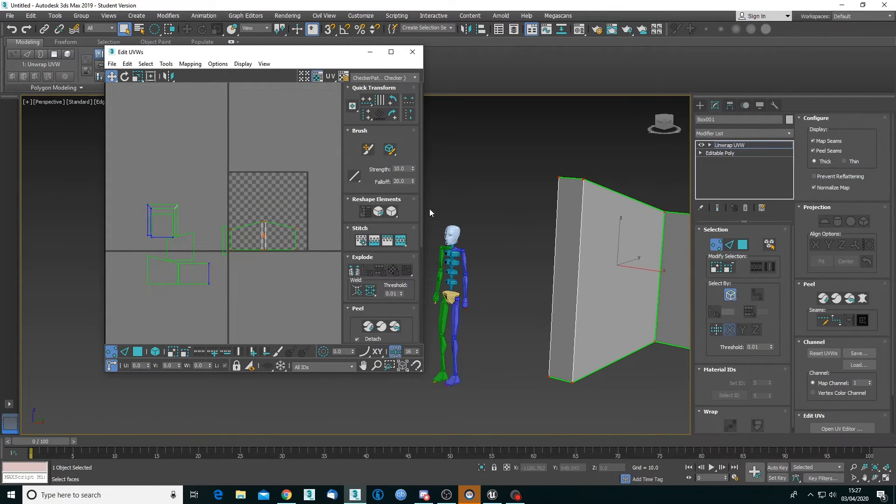
Select the outer face of the opposite side wall and move its UV island below the checker tile
click(743, 245)
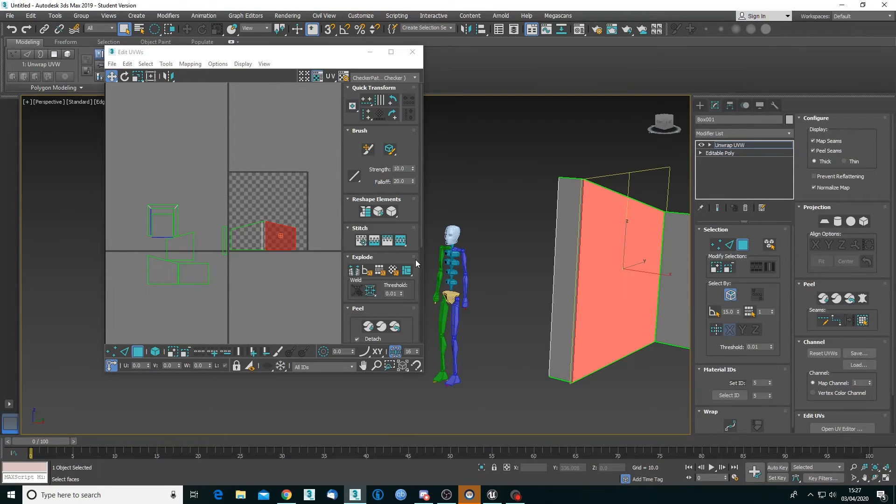
click(201, 272)
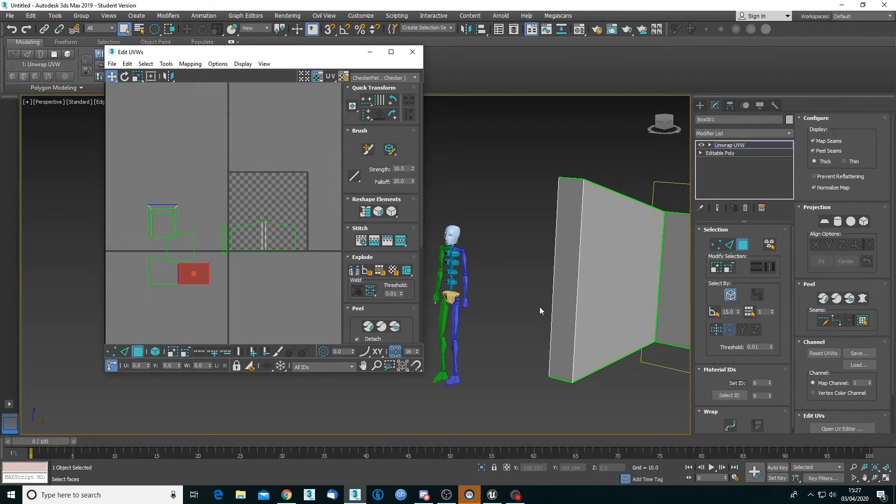
middle_drag(551, 307, 419, 284)
alt+middle_drag(518, 319, 442, 317)
middle_drag(294, 290, 312, 294)
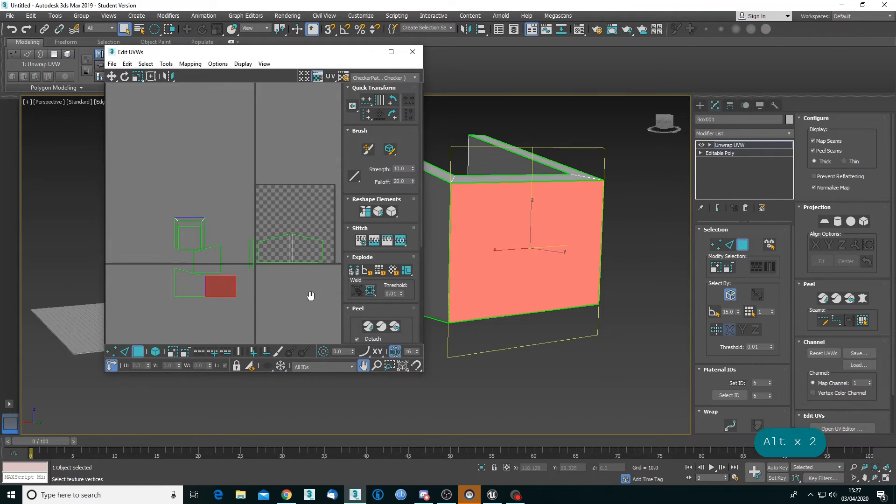
alt+middle_drag(493, 285, 594, 297)
click(516, 244)
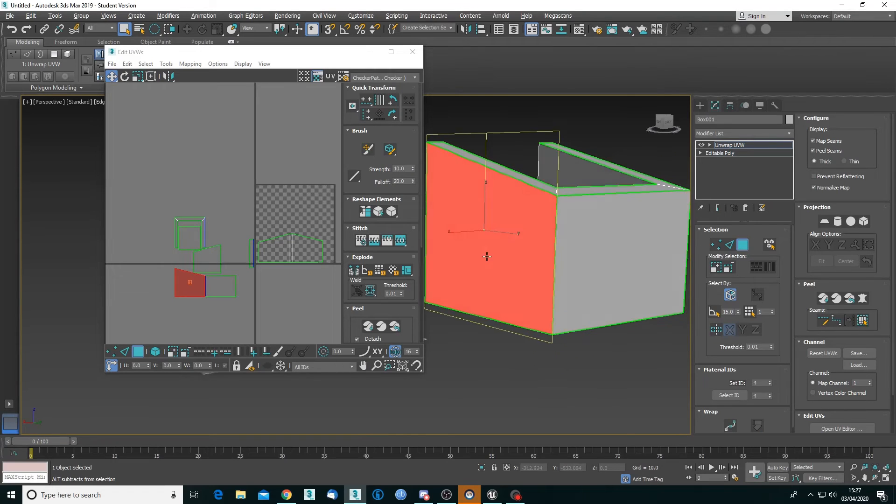
alt+middle_drag(517, 255, 564, 262)
alt+middle_drag(466, 252, 574, 253)
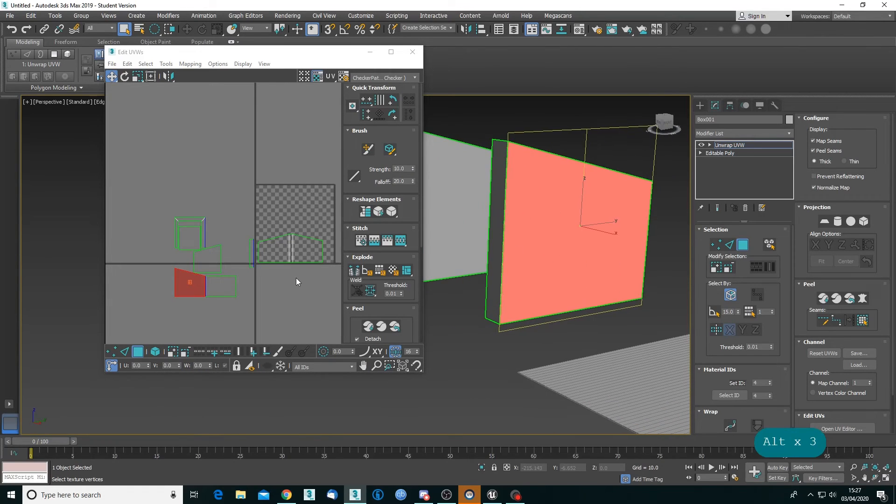
middle_drag(296, 280, 278, 272)
drag(191, 275, 307, 279)
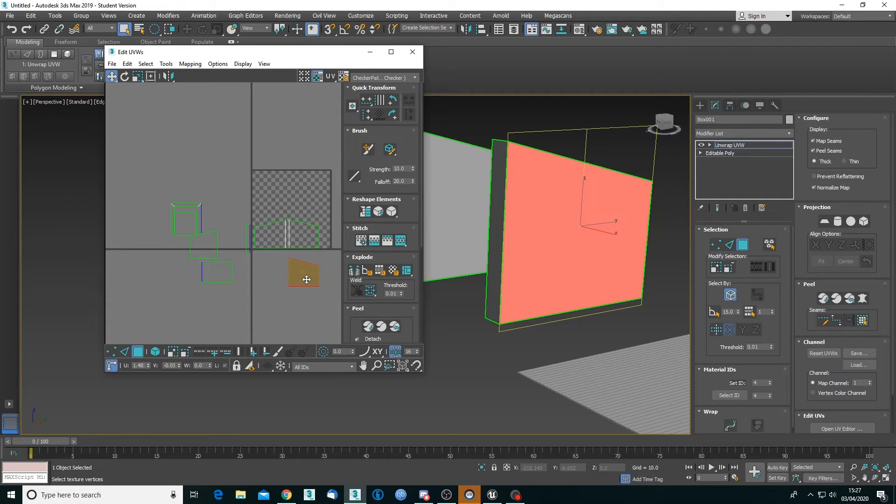
Select the opposite side wall's narrow front end face and place its UV strip against the outer-face island's tall edge
alt+middle_drag(487, 300, 525, 276)
click(525, 276)
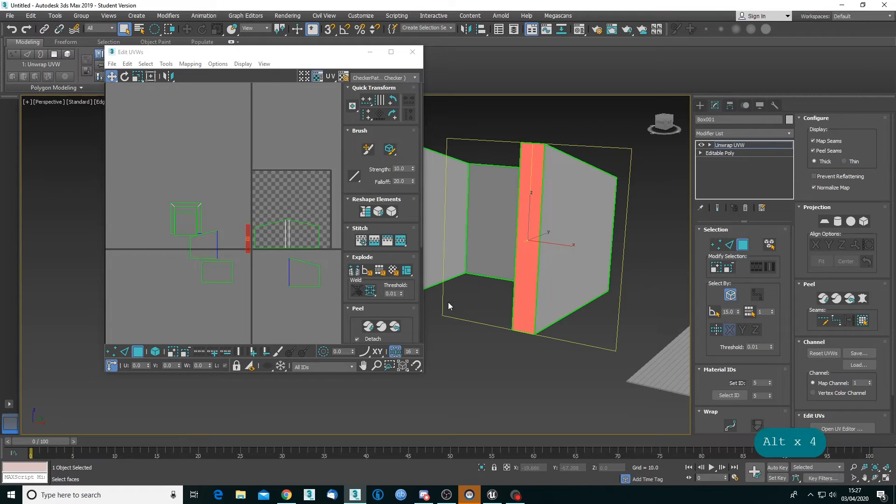
drag(248, 244, 293, 275)
scroll(286, 279, up, 5)
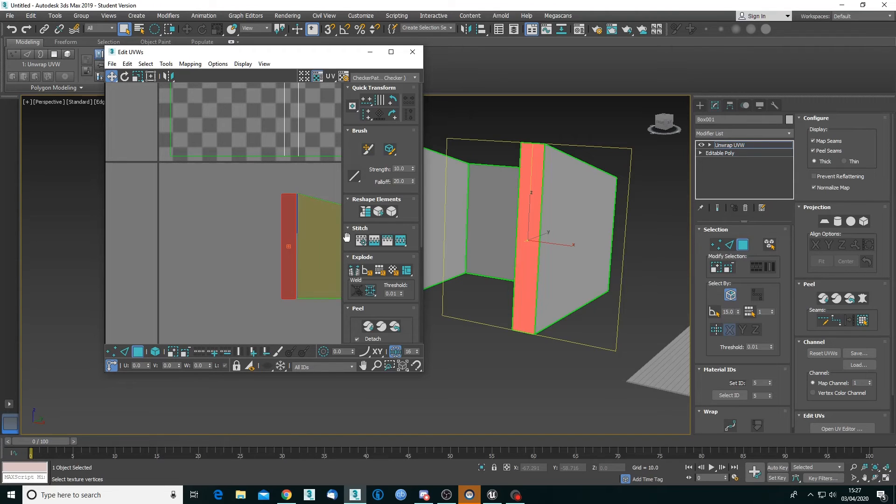
Target-weld the front end-face strip to the outer-face UV island at both vertices of their shared tall edge
click(717, 244)
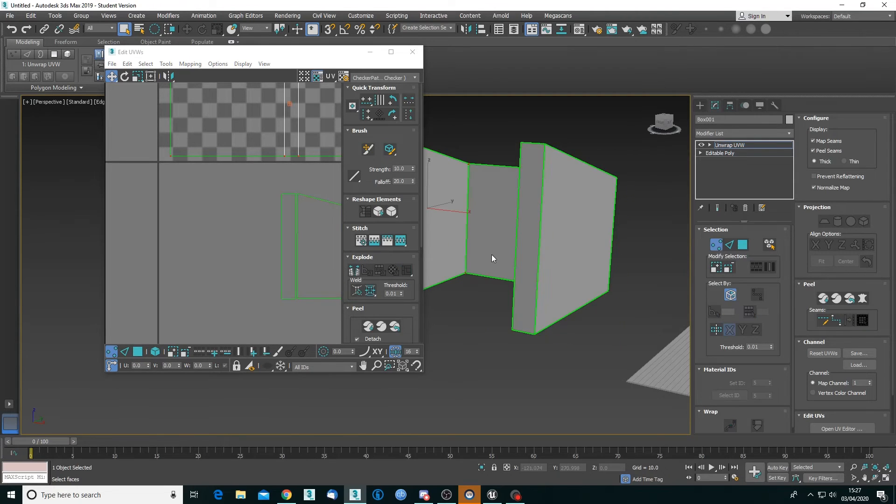
click(357, 291)
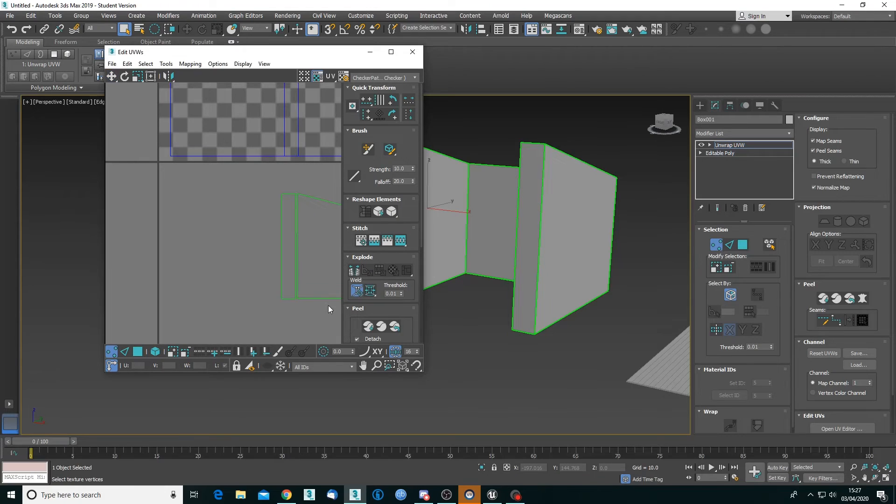
click(296, 300)
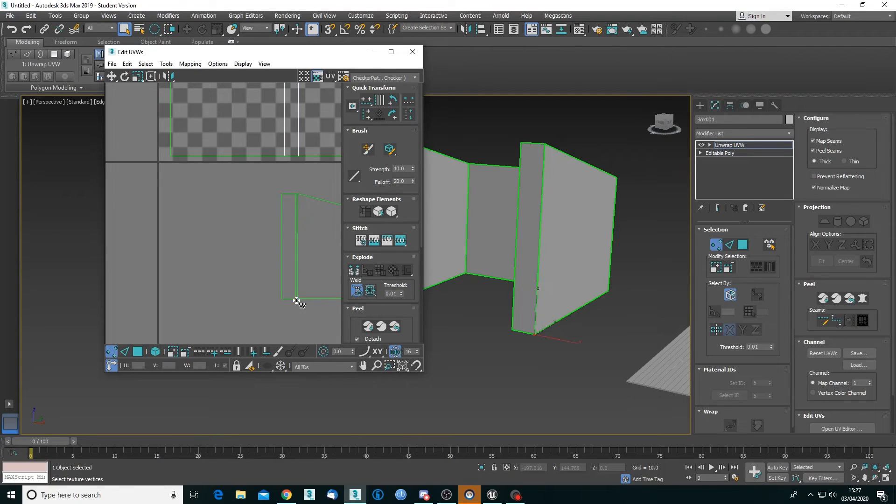
click(294, 193)
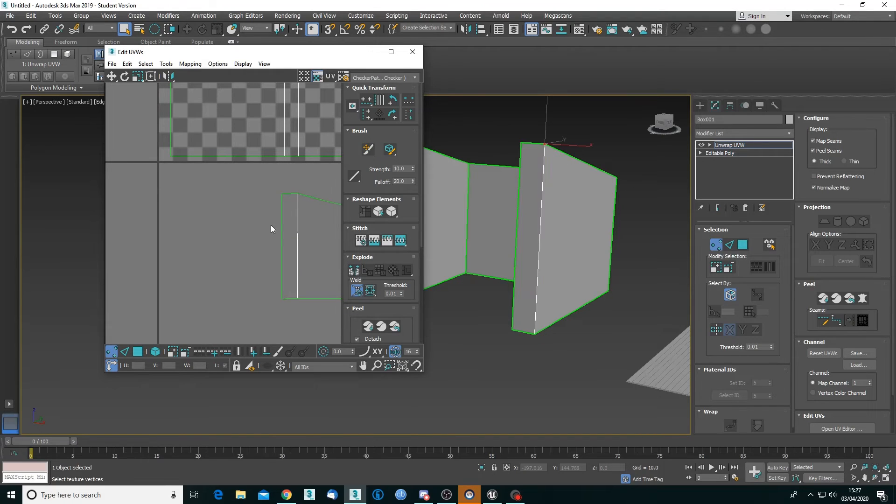
middle_drag(308, 251, 260, 246)
scroll(239, 243, down, 3)
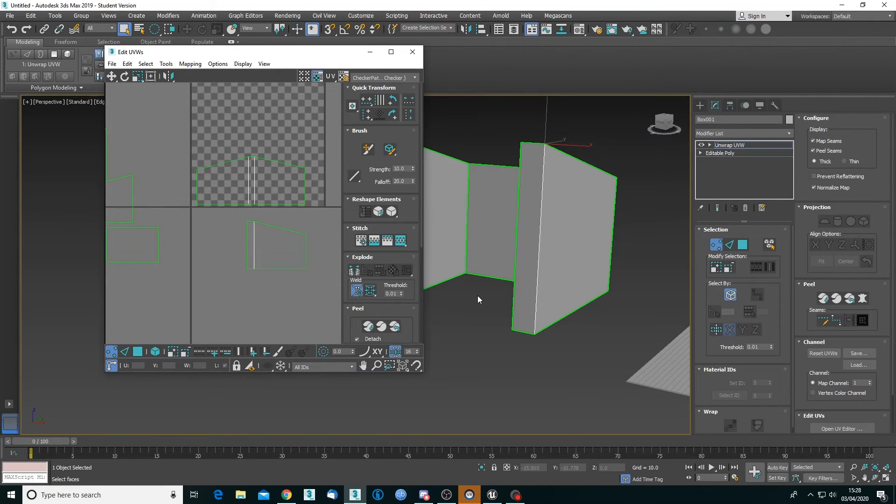
Select the inner face of the same side wall and move its UV island beside the end strip's free edge
alt+middle_drag(489, 299, 537, 303)
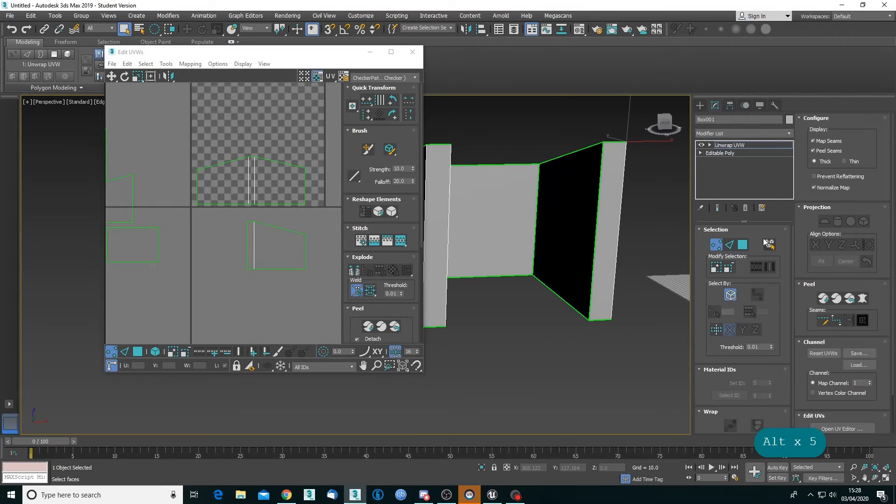
click(742, 246)
click(119, 198)
middle_drag(155, 228, 216, 230)
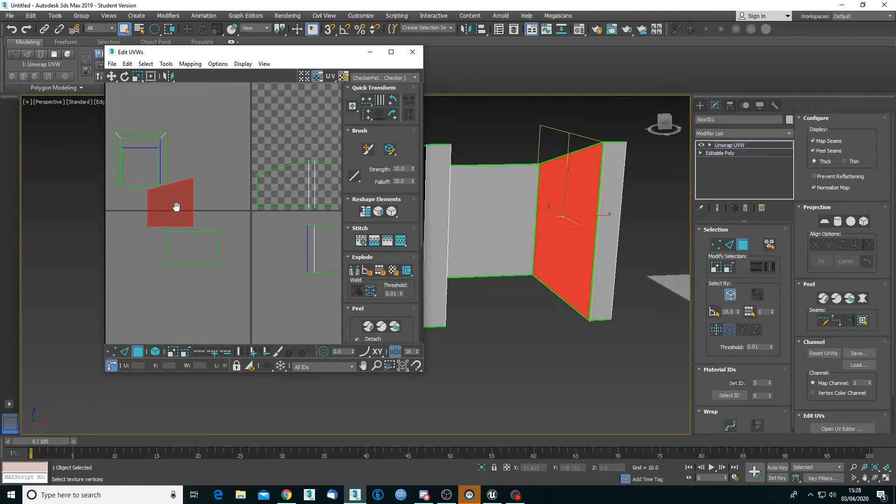
click(112, 77)
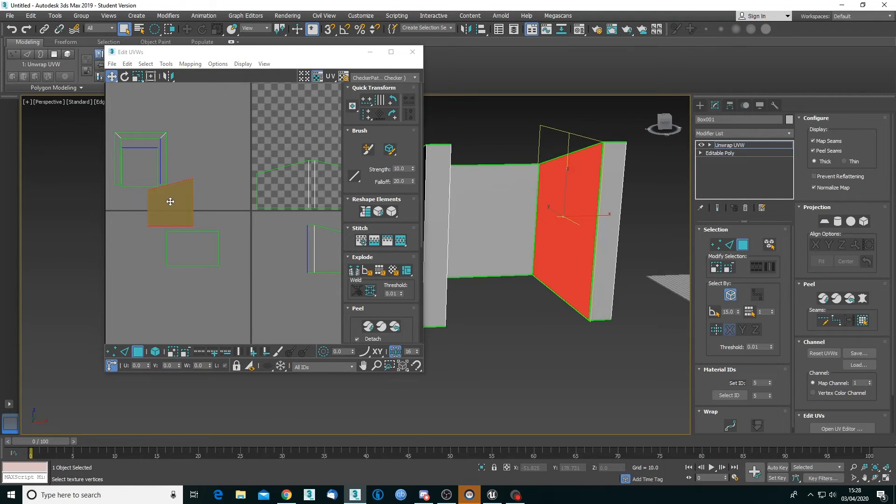
drag(171, 202, 283, 243)
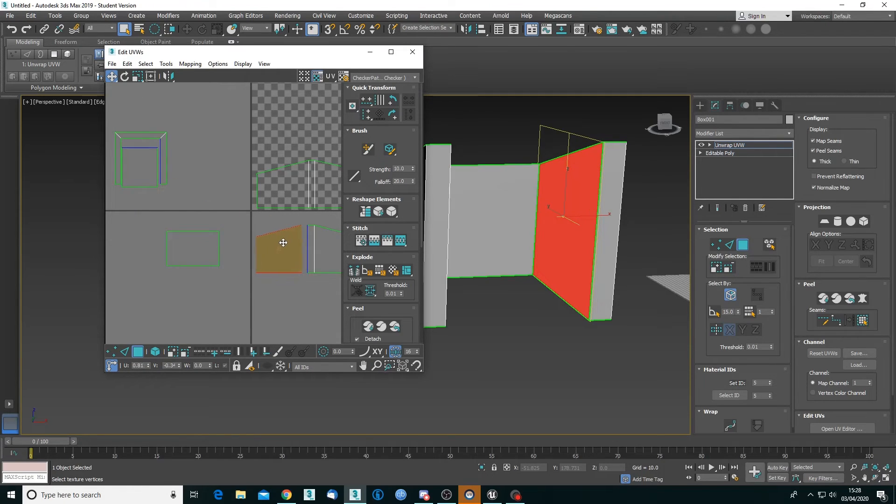
middle_drag(284, 243, 263, 240)
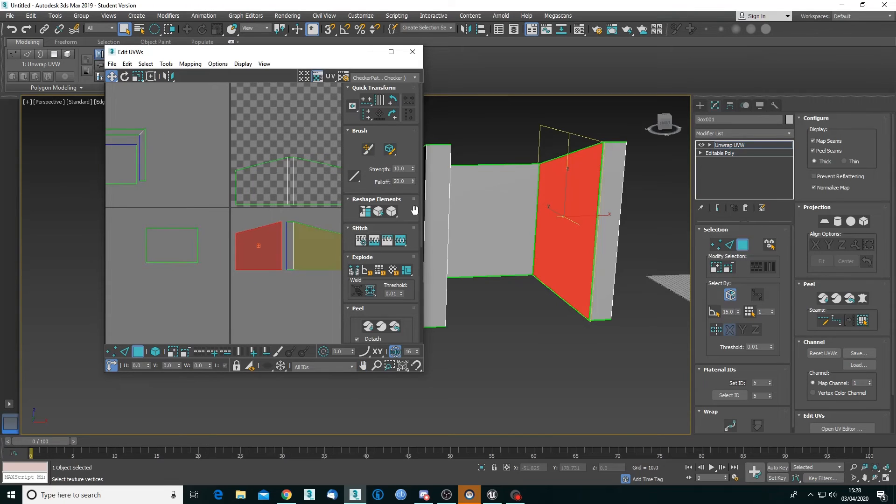
Select the inner-face island's corner vertices and move the island closer against the end strip's free edge
click(730, 244)
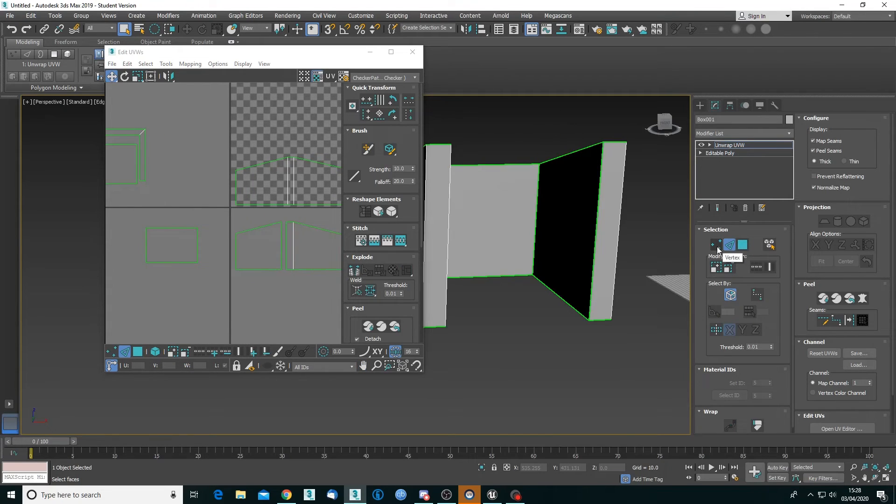
click(717, 245)
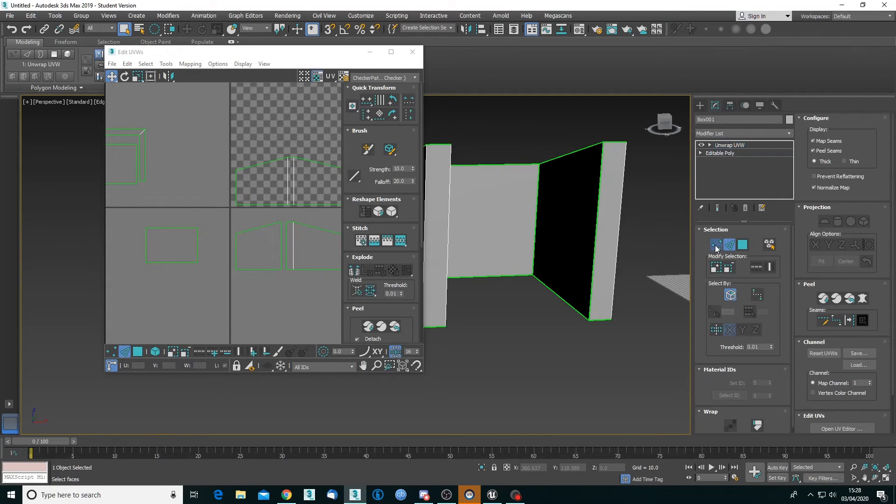
click(281, 222)
scroll(280, 266, up, 3)
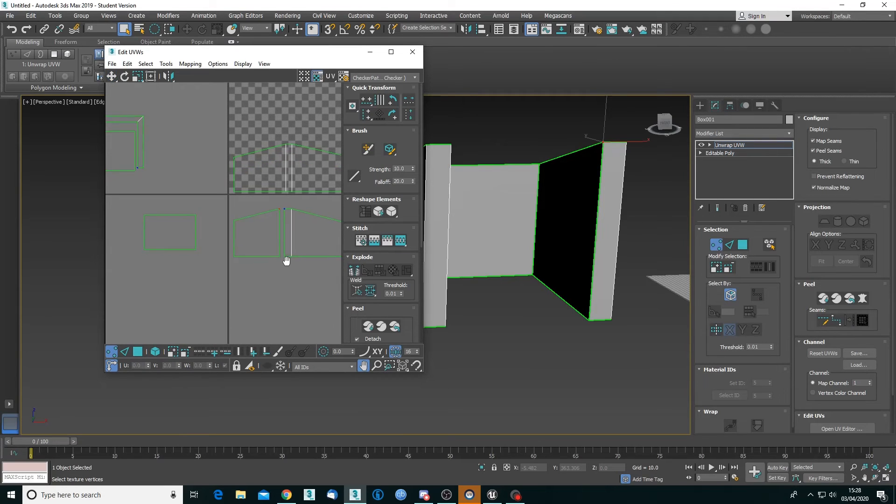
drag(213, 191, 284, 257)
scroll(290, 211, up, 2)
middle_drag(290, 211, 289, 253)
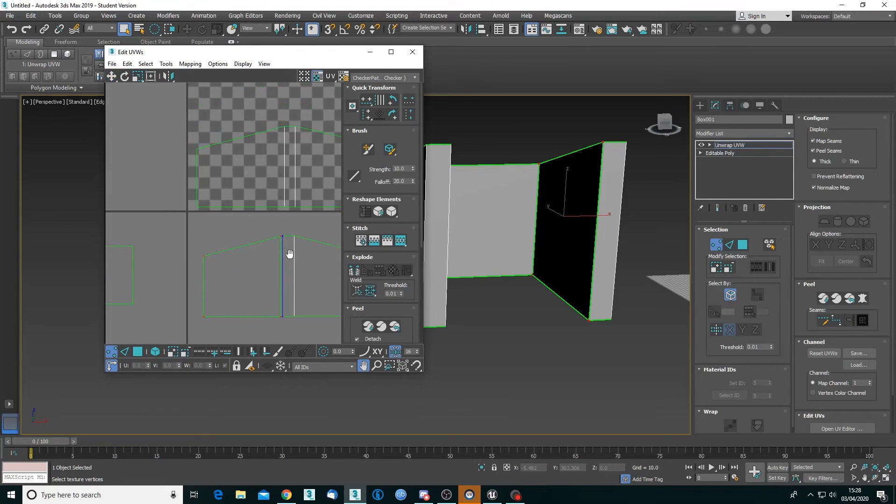
scroll(289, 254, up, 4)
Target-weld the upper and lower vertices of the inner-face island's tall edge to the end strip
click(262, 220)
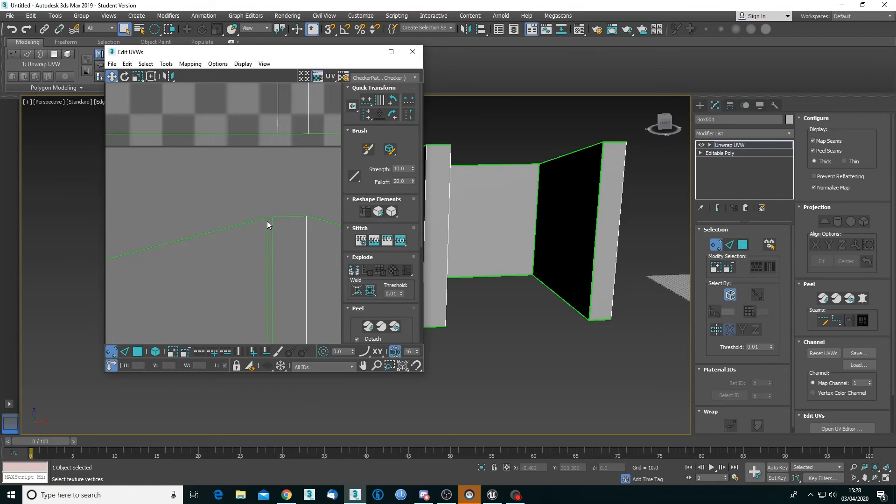
click(267, 218)
key(ctrl+t)
drag(267, 218, 271, 218)
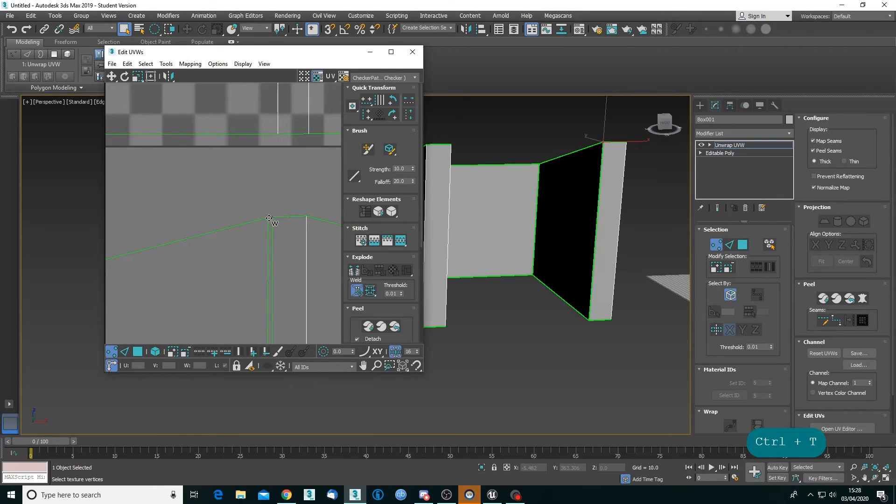
middle_drag(296, 268, 302, 189)
middle_drag(316, 301, 307, 166)
drag(266, 253, 271, 254)
scroll(267, 248, down, 5)
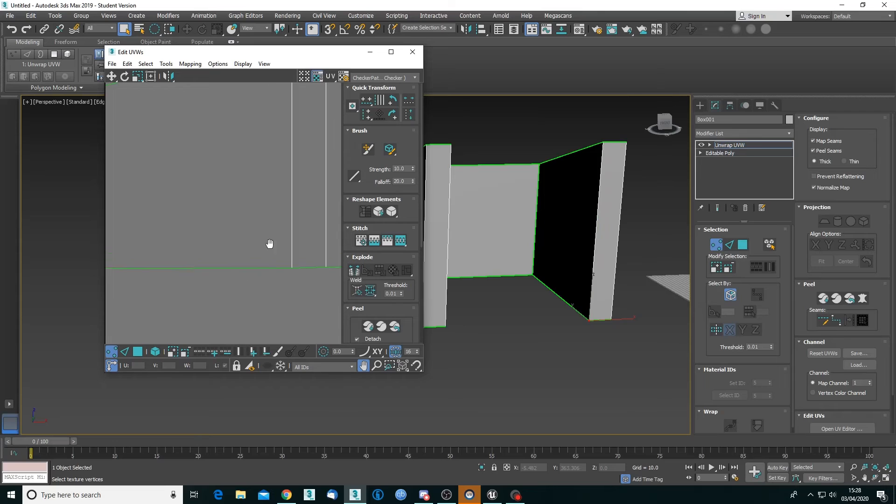
key(w)
middle_drag(288, 258, 252, 296)
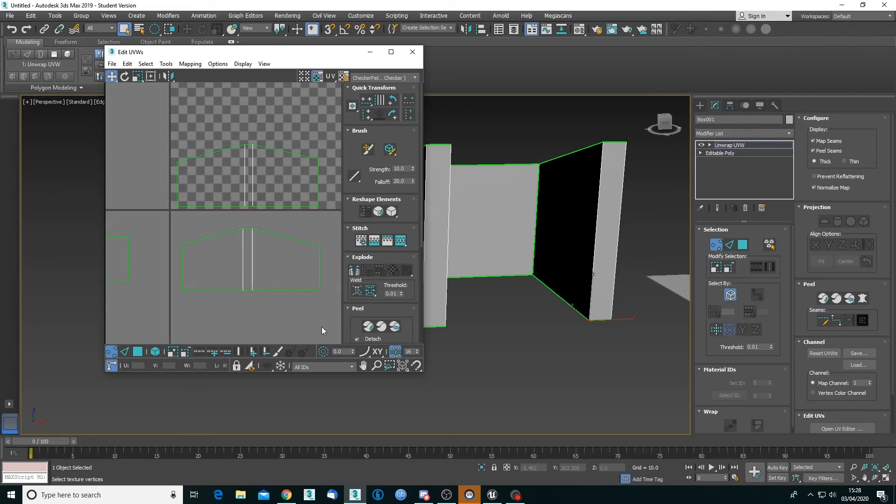
Select all vertices of the second welded side-wall island and move it onto the checker tile above the first island
drag(323, 330, 171, 225)
scroll(300, 205, down, 2)
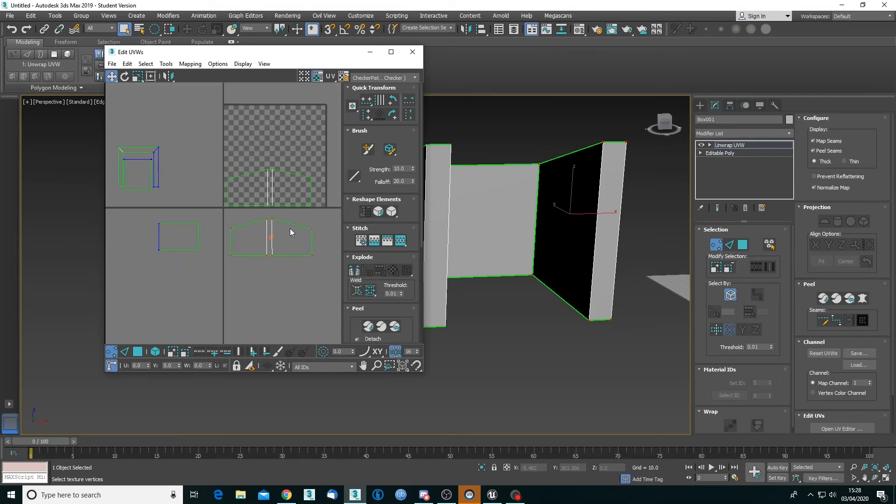
drag(272, 256, 272, 166)
click(256, 192)
middle_drag(252, 219, 261, 268)
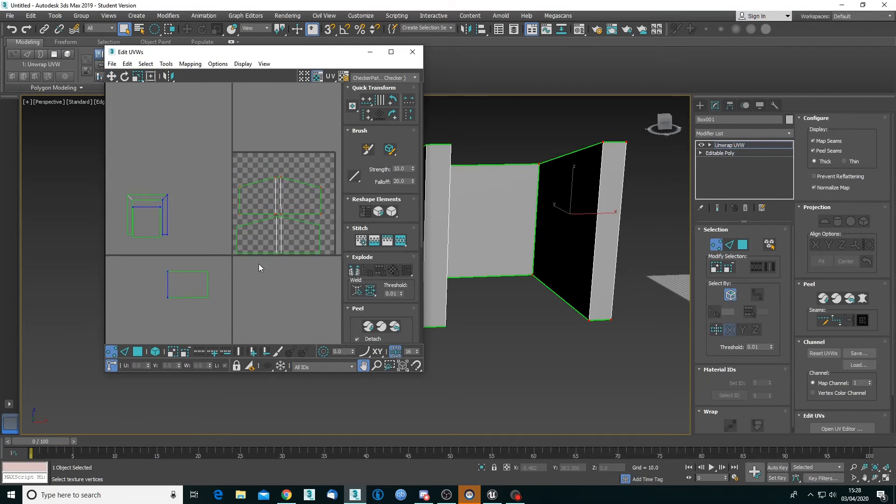
scroll(294, 236, up, 2)
middle_drag(274, 182, 277, 210)
scroll(276, 218, down, 2)
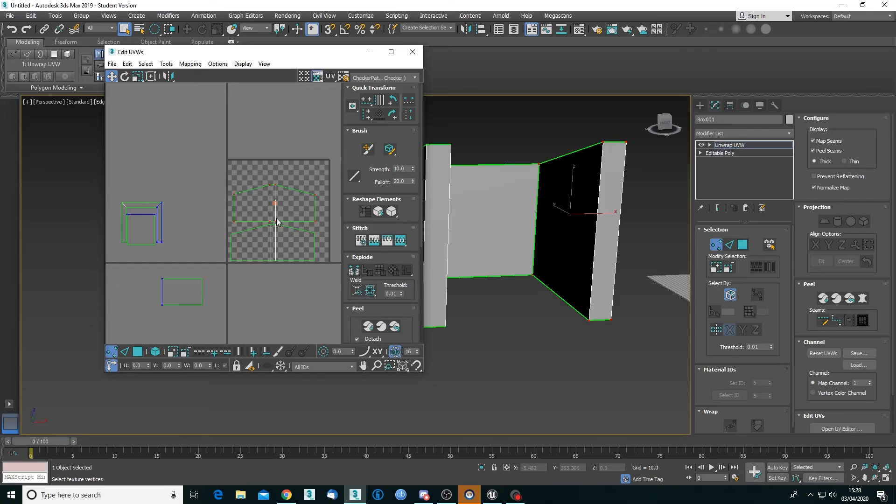
scroll(276, 217, down, 2)
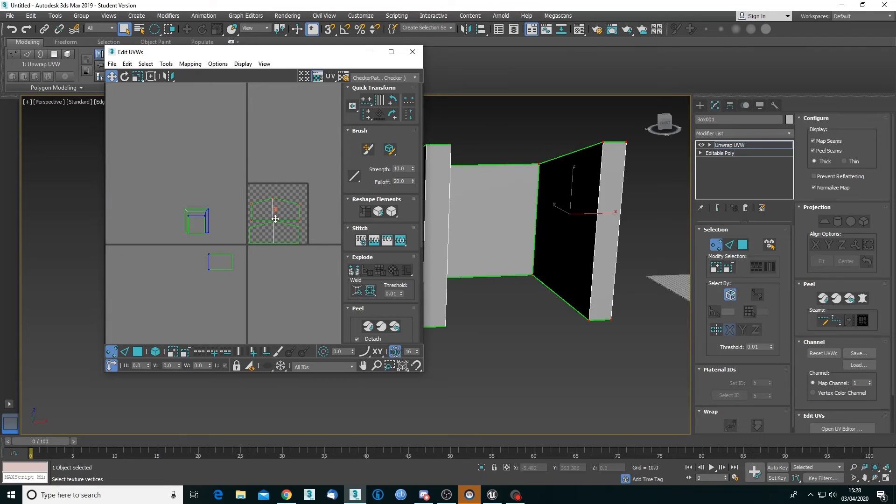
Nudge the upper side-wall island against the tile's side edge, close above the lower side-wall island
drag(242, 192, 297, 244)
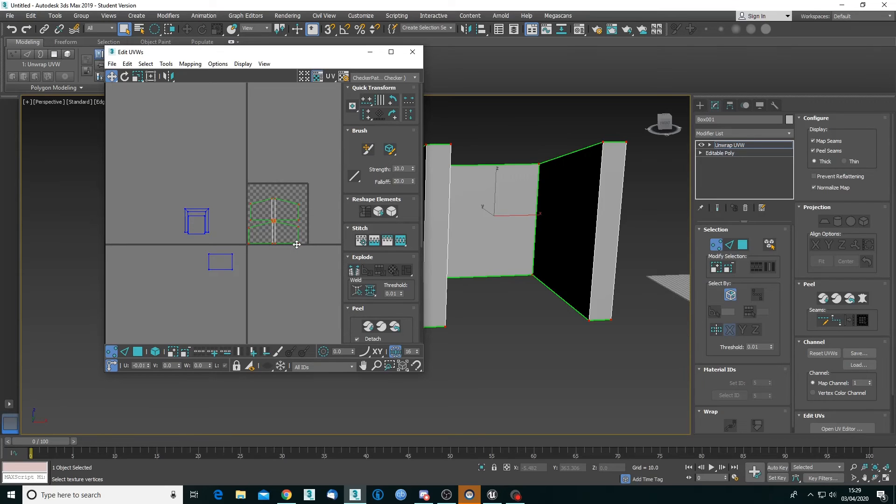
click(242, 186)
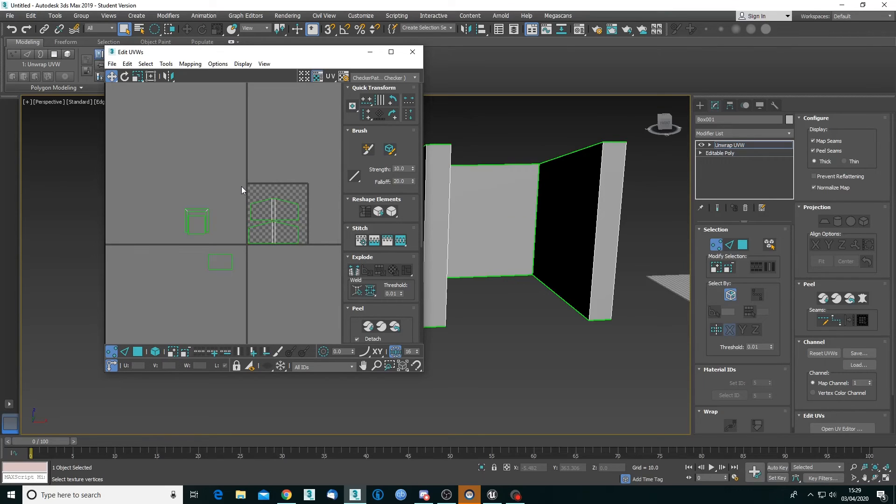
scroll(242, 187, up, 3)
middle_drag(252, 193, 225, 184)
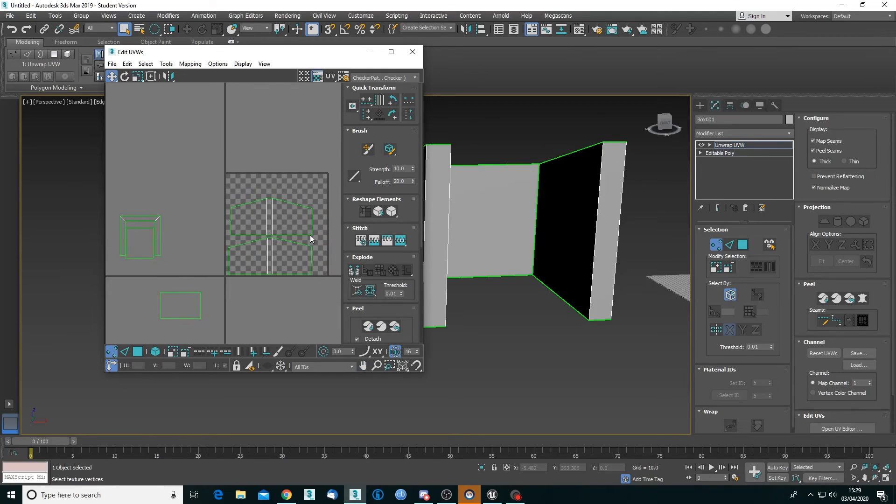
mouse_move(310, 234)
mouse_down()
mouse_move(321, 237)
mouse_move(310, 236)
mouse_up()
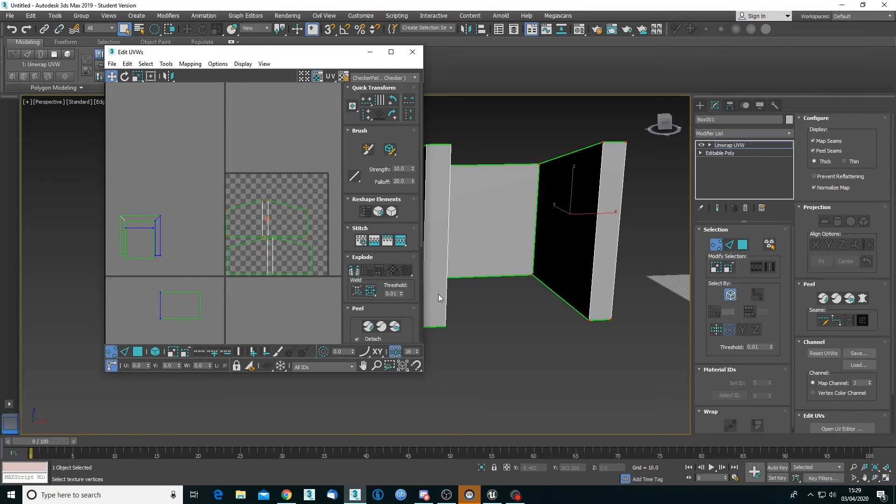
Select the back wall's inner face and move its UV island into the checker tile's free upper corner
click(743, 245)
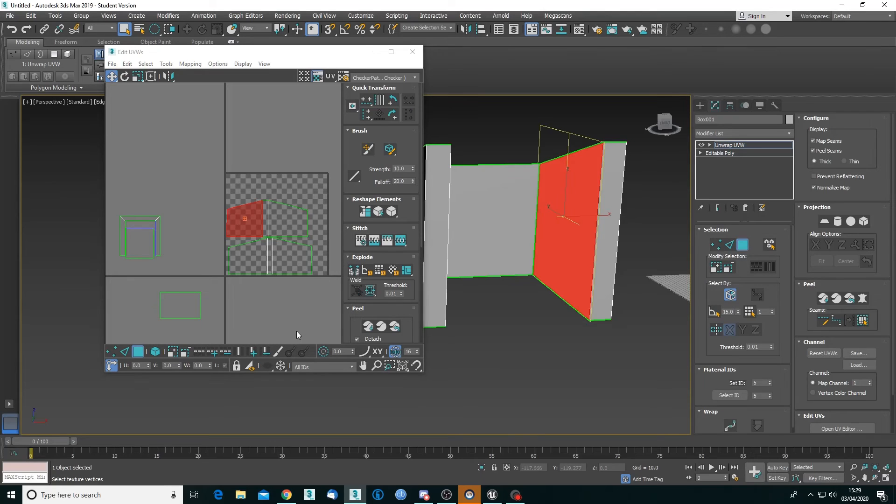
click(189, 308)
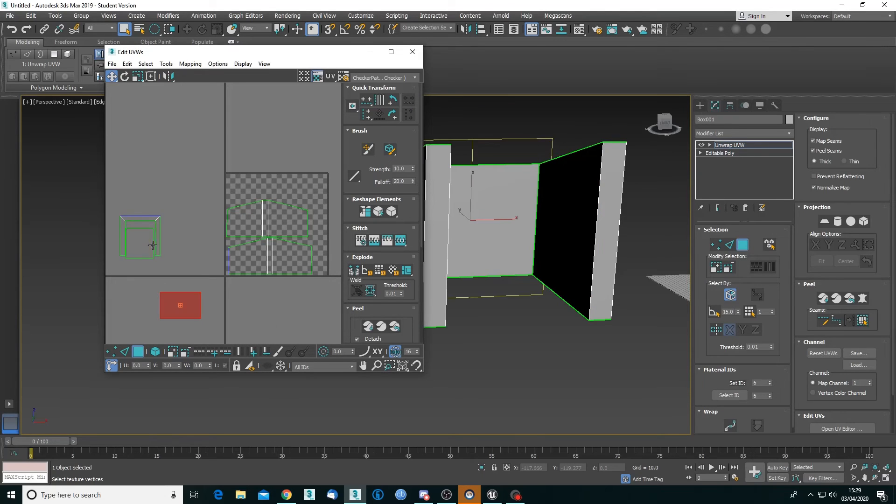
click(136, 245)
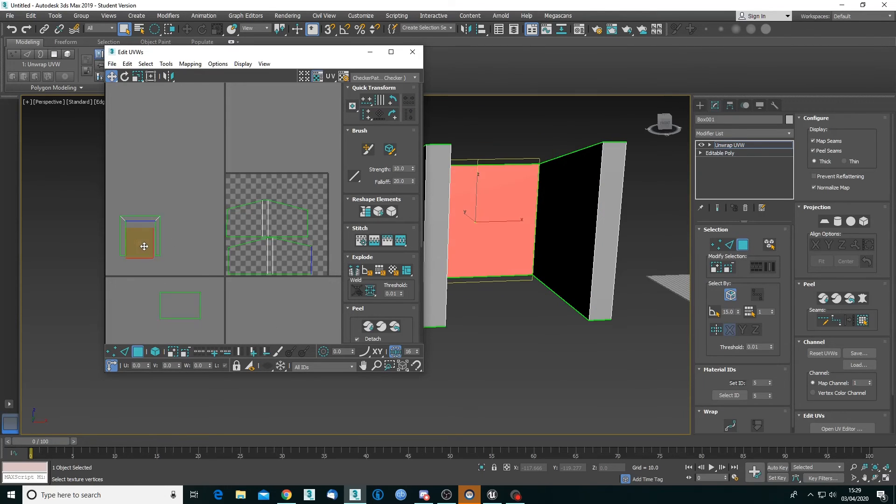
drag(156, 239, 317, 193)
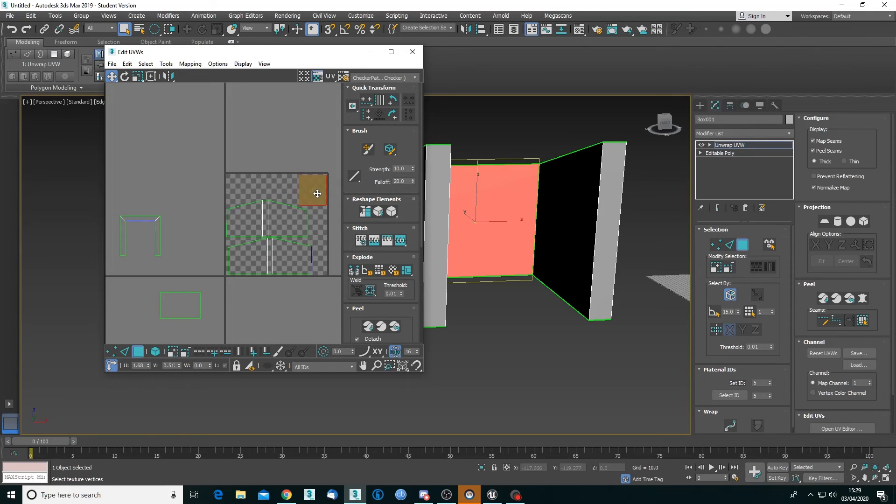
middle_drag(262, 314, 290, 306)
Select the back wall's outer-face island and rotate it 90 degrees to stand upright, using angle snap
click(216, 297)
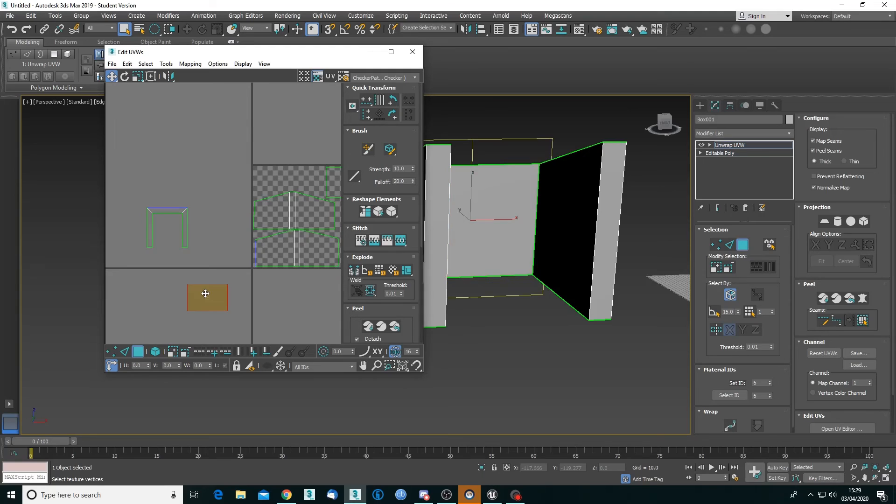
key(e)
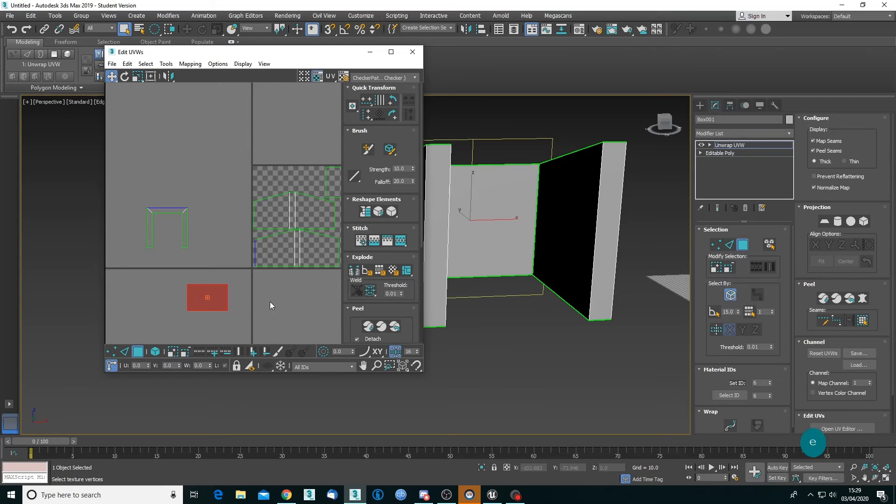
drag(218, 298, 195, 329)
key(ctrl+z)
key(a)
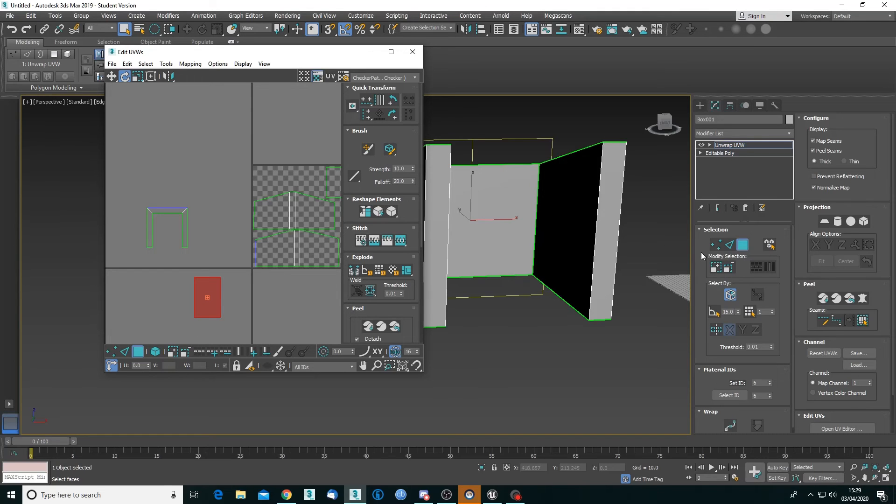
Check which island side matches the back wall's outer top edge and rotate the outer-face island 90 degrees to lie horizontally
alt+middle_drag(654, 292, 458, 348)
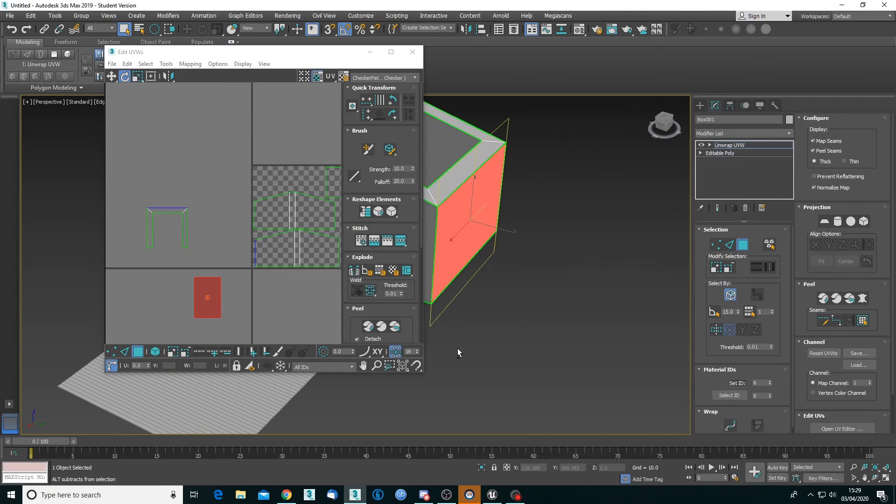
click(731, 245)
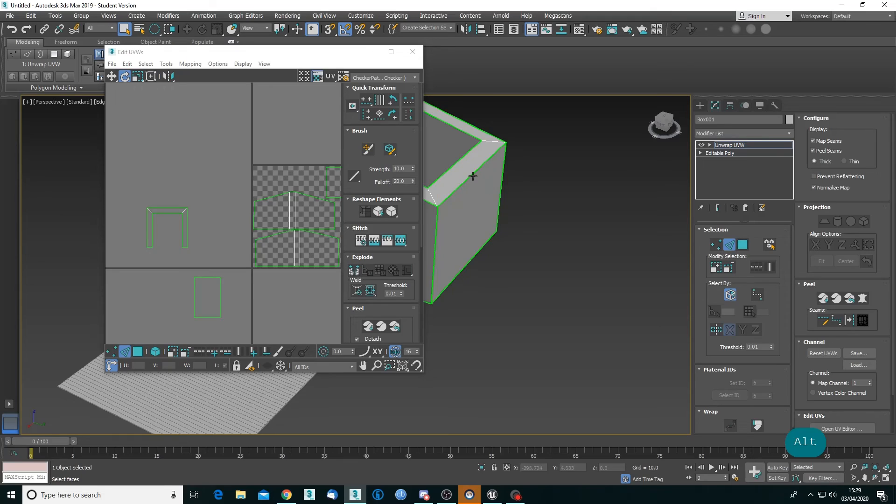
click(473, 176)
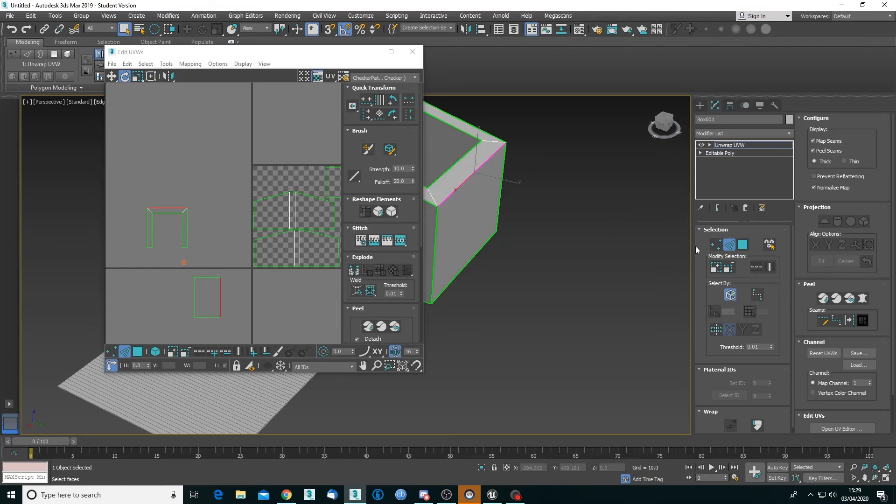
click(743, 245)
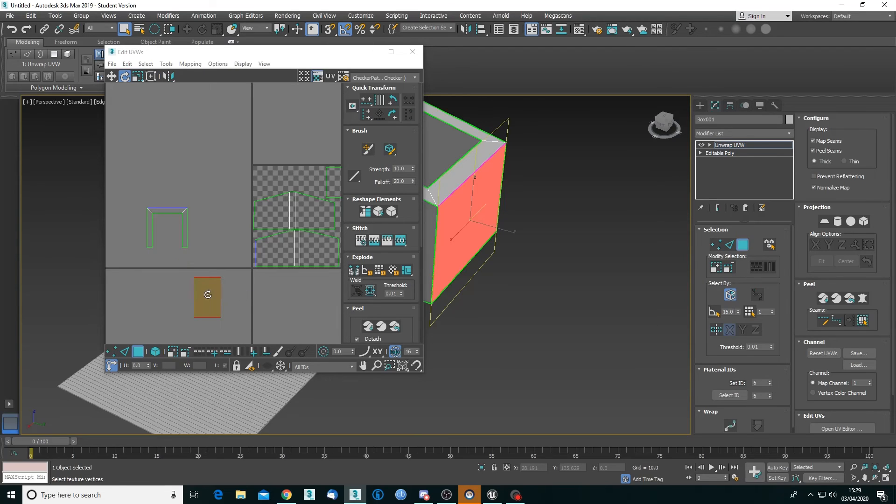
drag(209, 304, 313, 264)
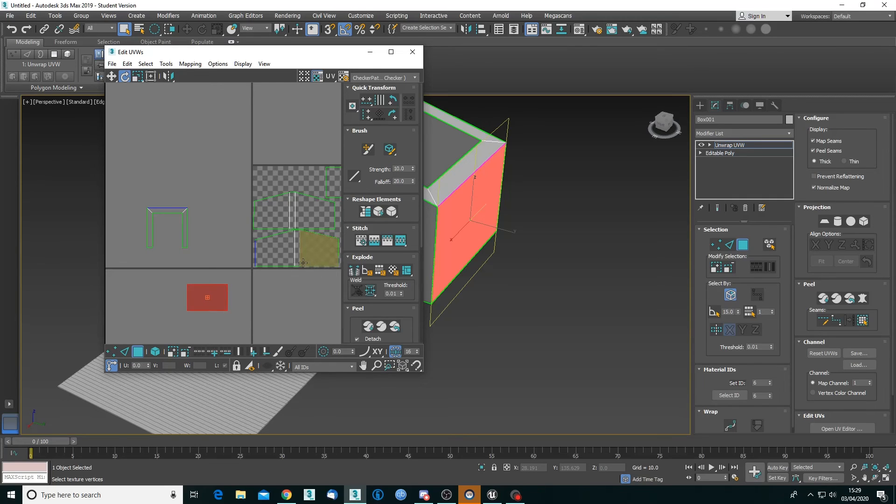
Select the bottom edge of the back wall's outer-face UV island and move it straight down to make the island taller
click(733, 246)
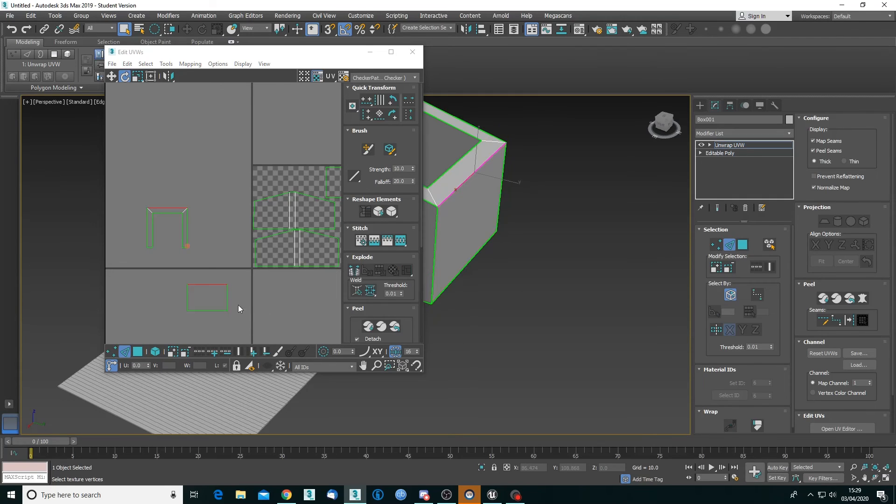
click(212, 309)
key(w)
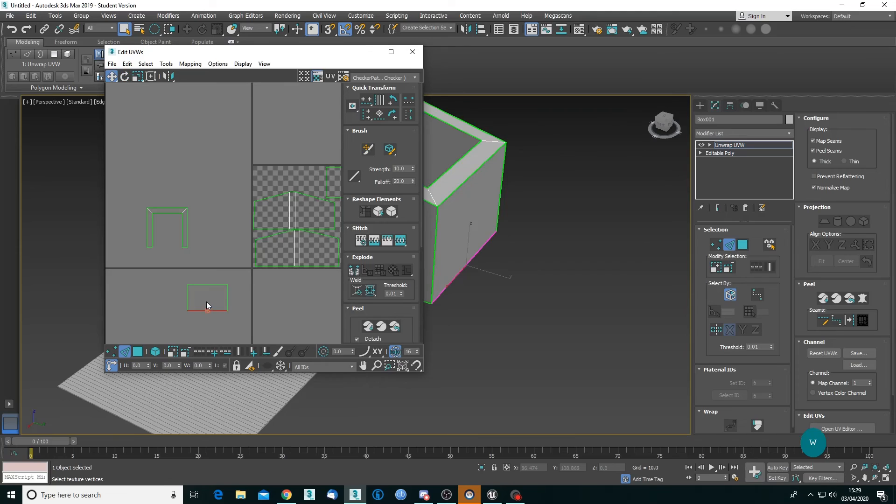
mouse_move(214, 311)
mouse_down()
mouse_move(213, 337)
mouse_move(217, 324)
mouse_up()
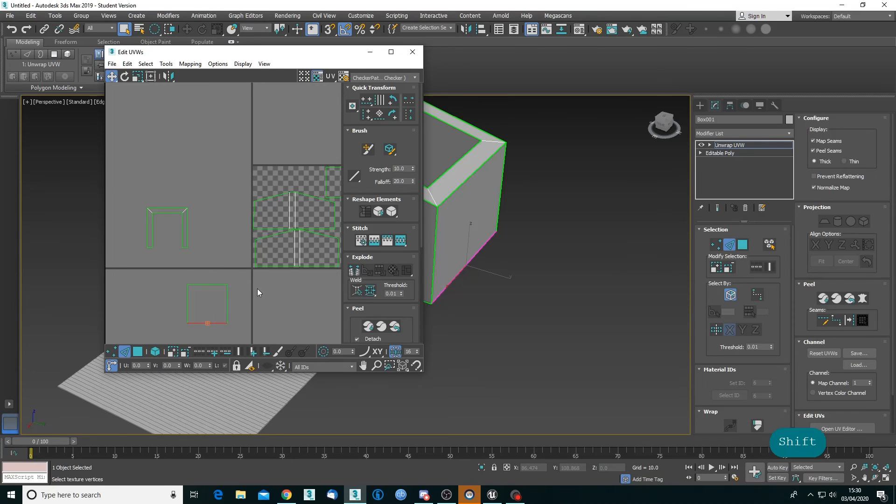
Move the outer-face island's left vertices inward about 0.13 in U and its top vertices down about 0.1 in V
shift+click(716, 244)
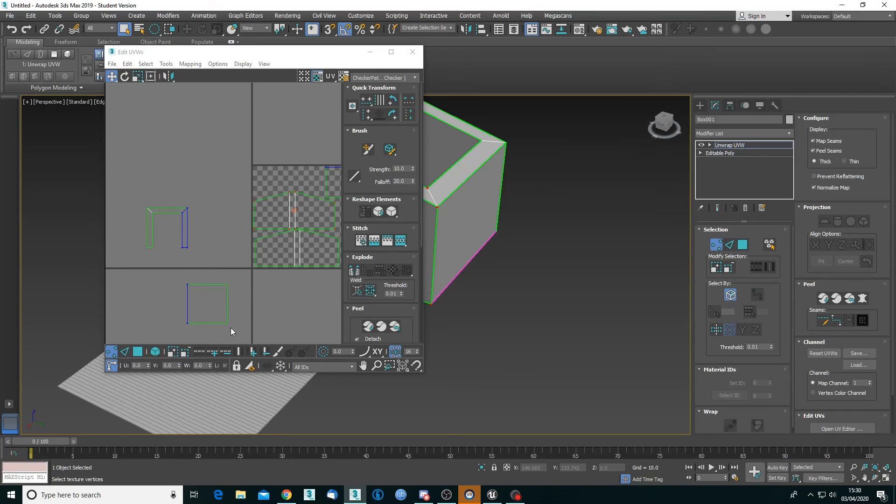
drag(169, 269, 201, 323)
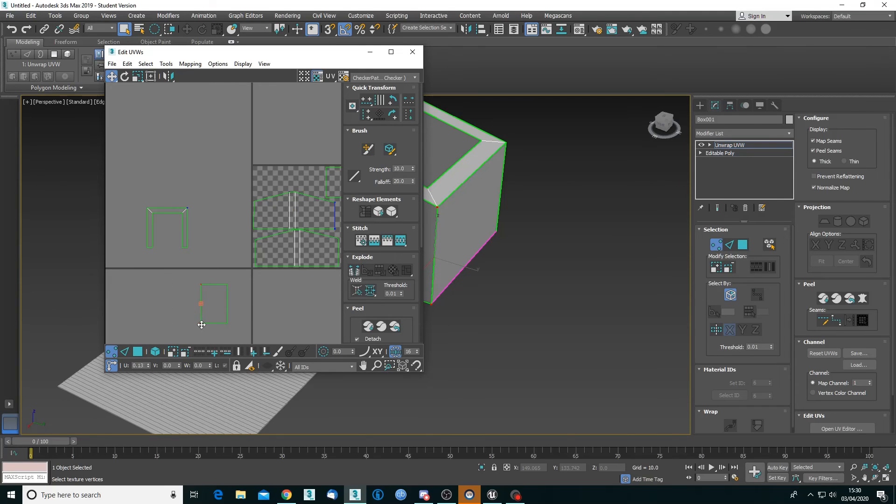
key(shift)
key(shift)
drag(189, 270, 228, 296)
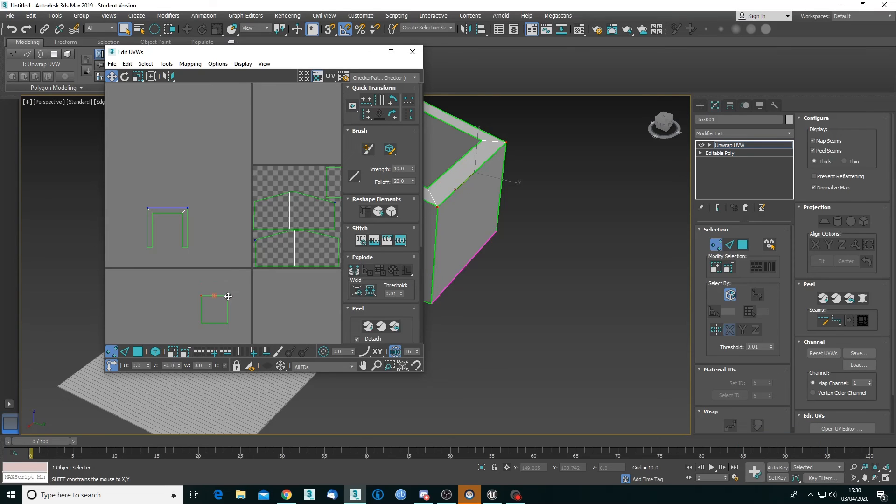
key(shift)
Select the resized outer-face island and move it into the checker tile's free upper-left corner
middle_drag(305, 304, 266, 314)
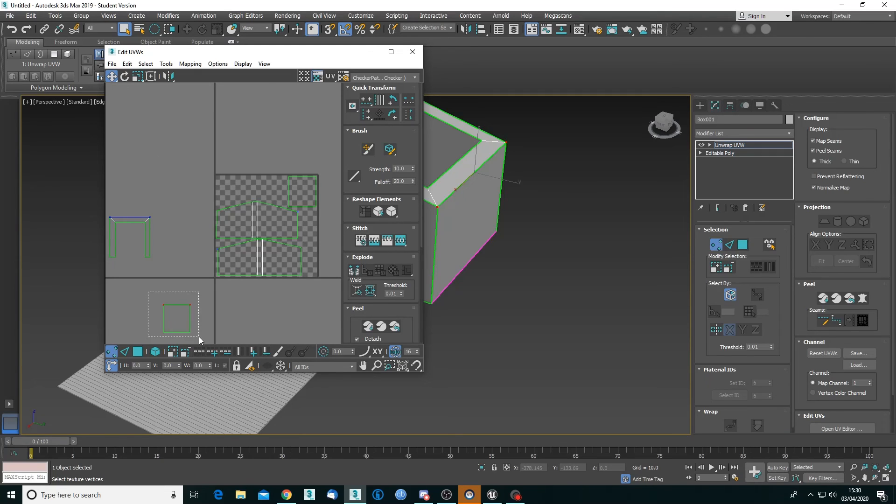
key(3)
click(742, 245)
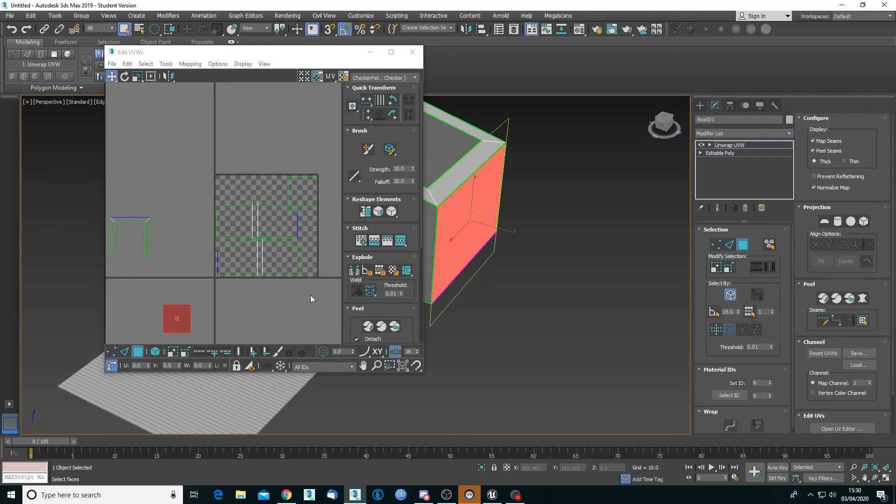
drag(181, 332, 234, 201)
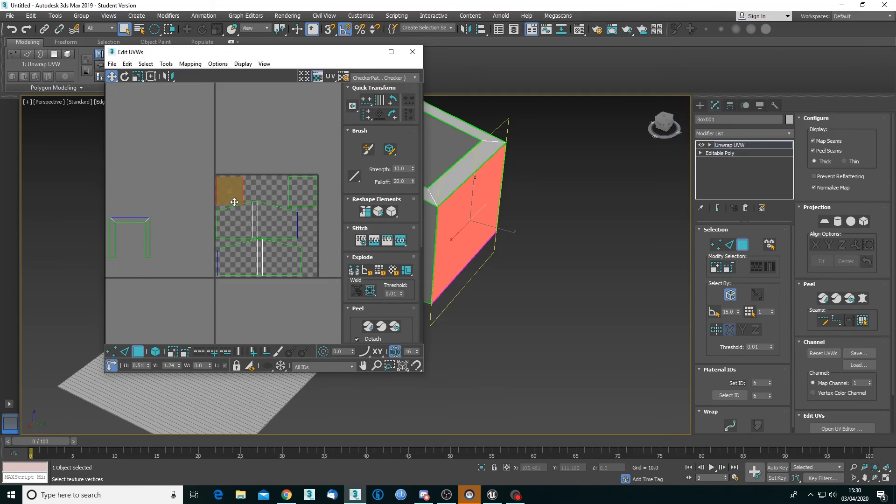
scroll(239, 199, up, 3)
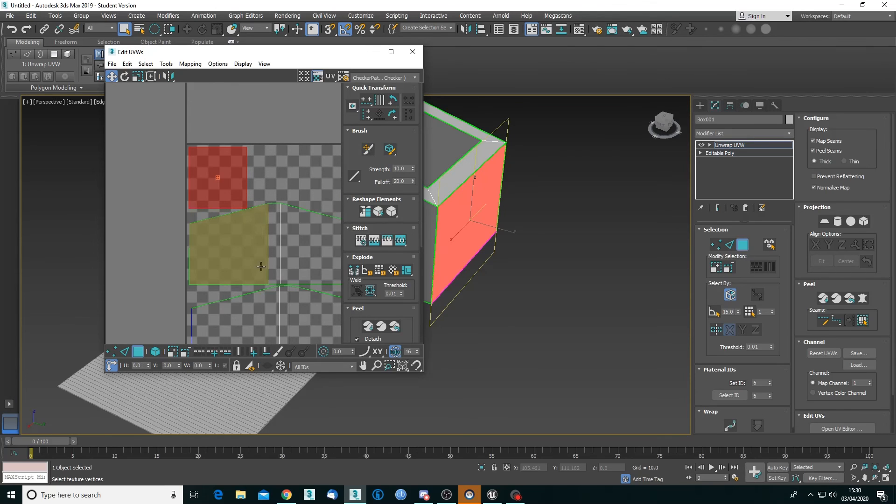
middle_drag(131, 301, 204, 280)
scroll(173, 265, down, 5)
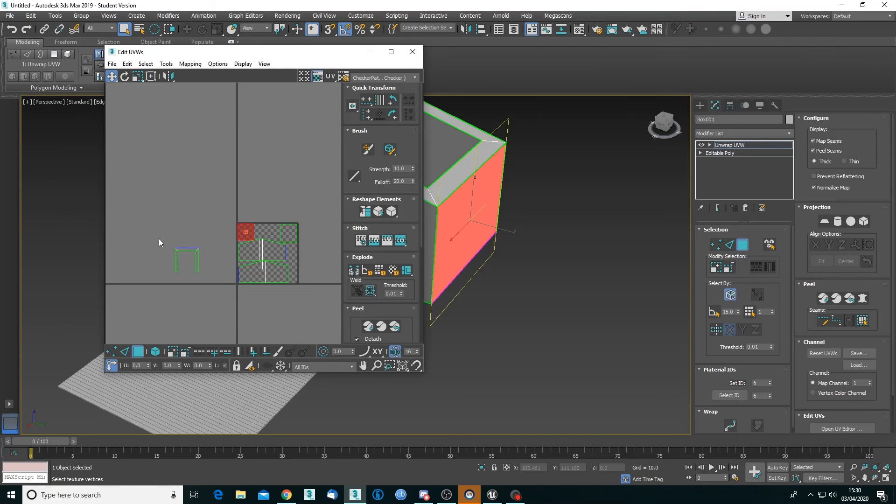
Select the U-shaped wall-top island and use Freeform mode to shrink and place it between the two upper islands on the checker tile
drag(159, 239, 206, 280)
scroll(205, 259, up, 3)
middle_drag(204, 259, 188, 261)
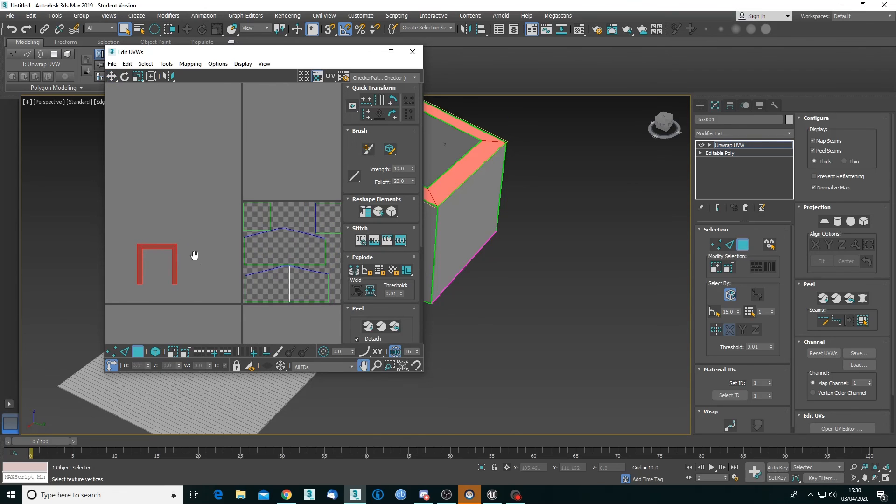
click(150, 76)
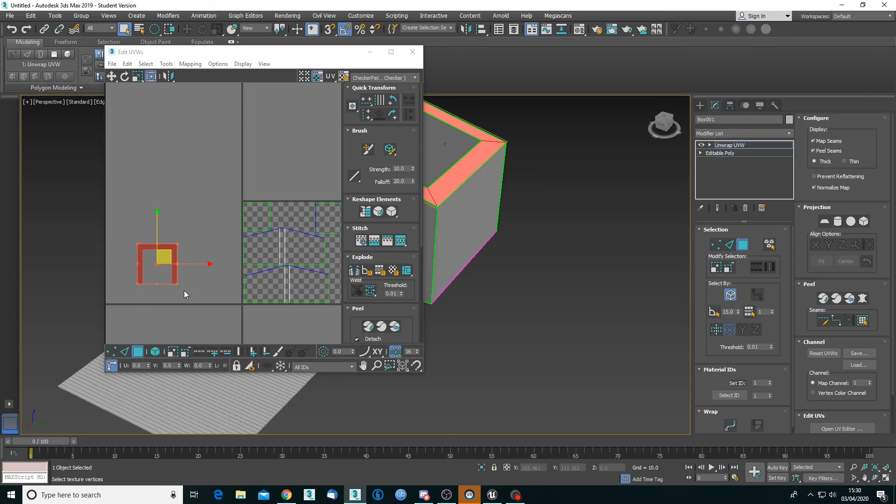
drag(179, 282, 303, 207)
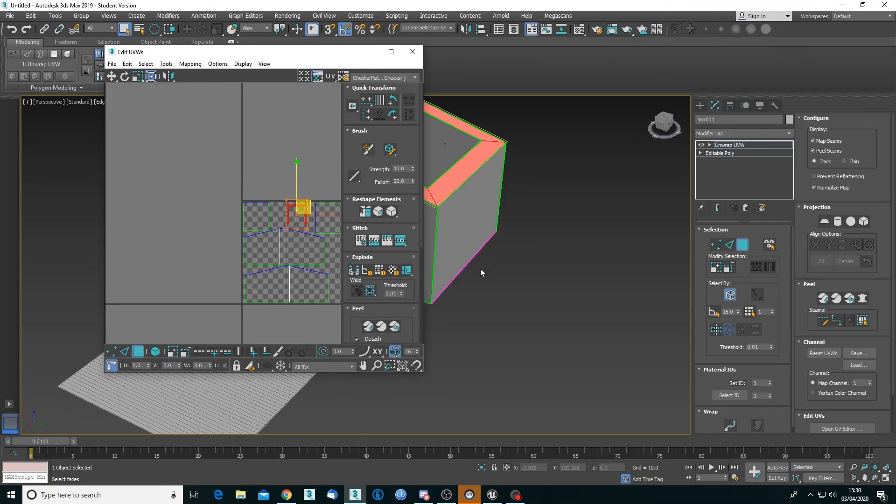
Deselect the UV faces, close the UV editor and leave polygon selection on the room's Unwrap UVW modifier
click(297, 122)
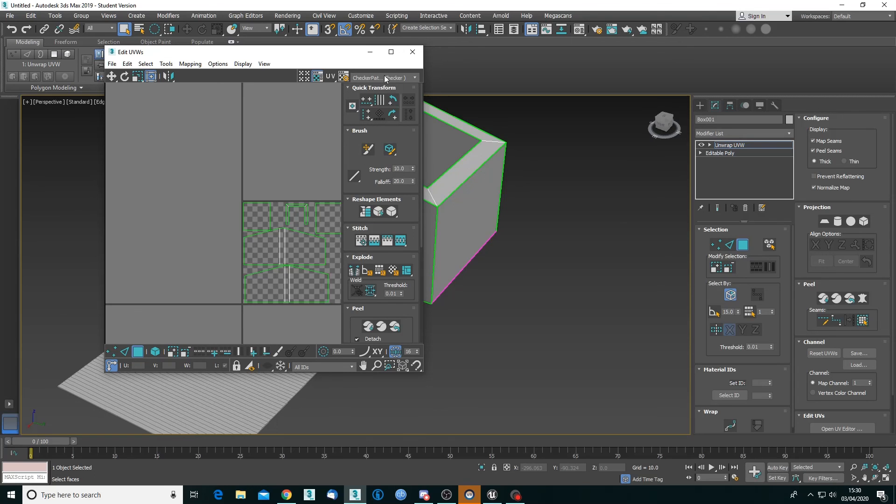
click(413, 52)
click(742, 245)
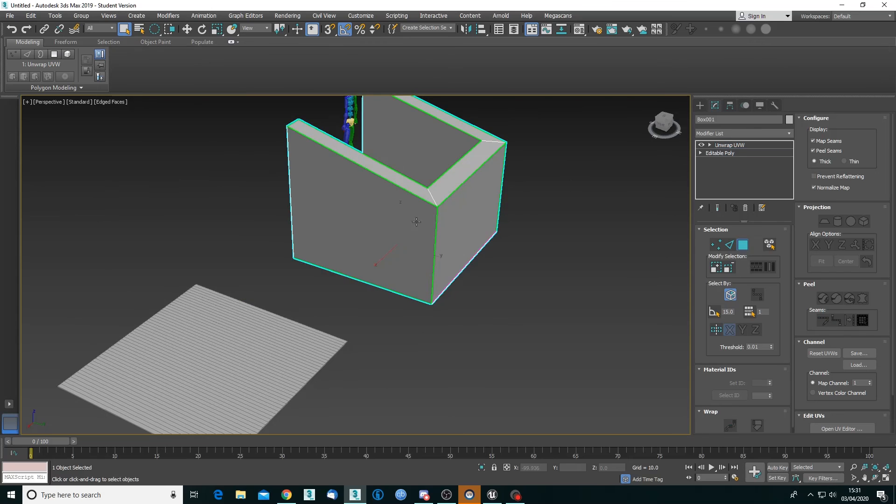
Examine the room from its open side, briefly using see-through display
middle_drag(397, 225, 414, 287)
alt+middle_drag(362, 277, 380, 271)
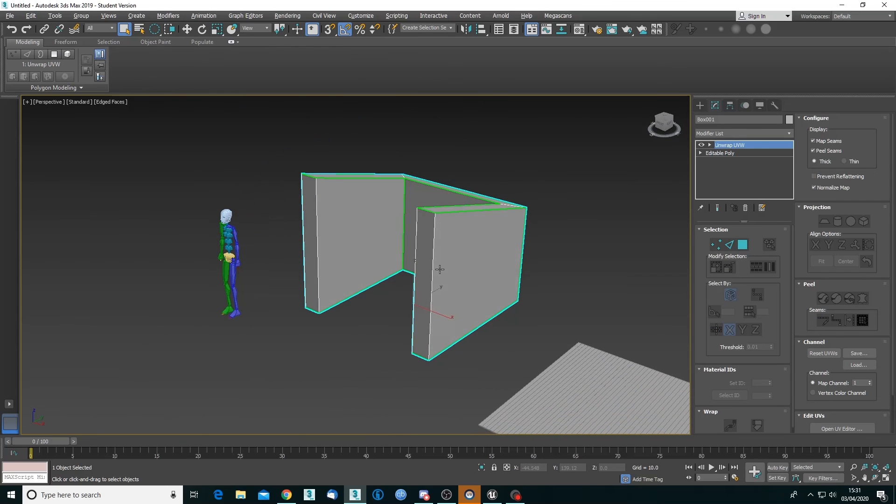
key(alt+x)
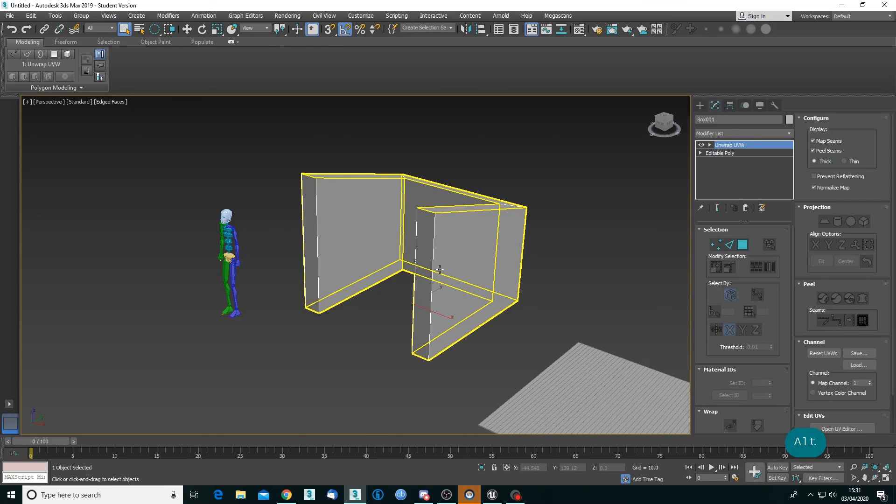
key(alt+x)
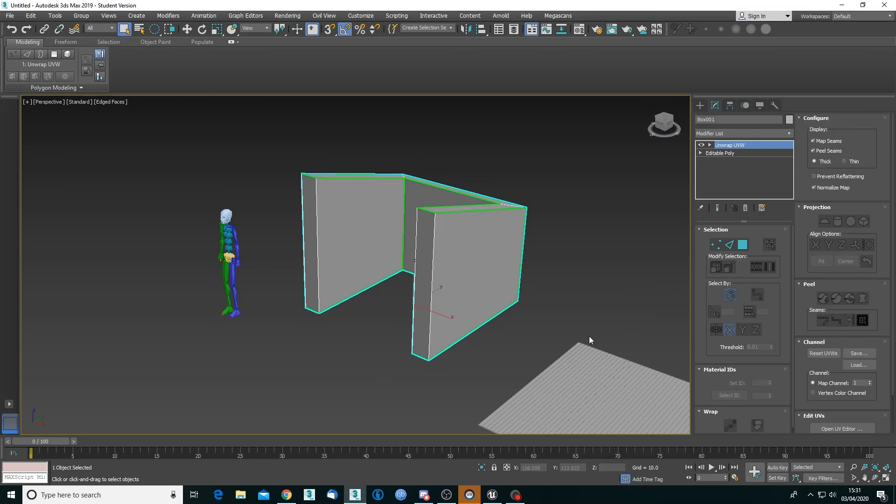